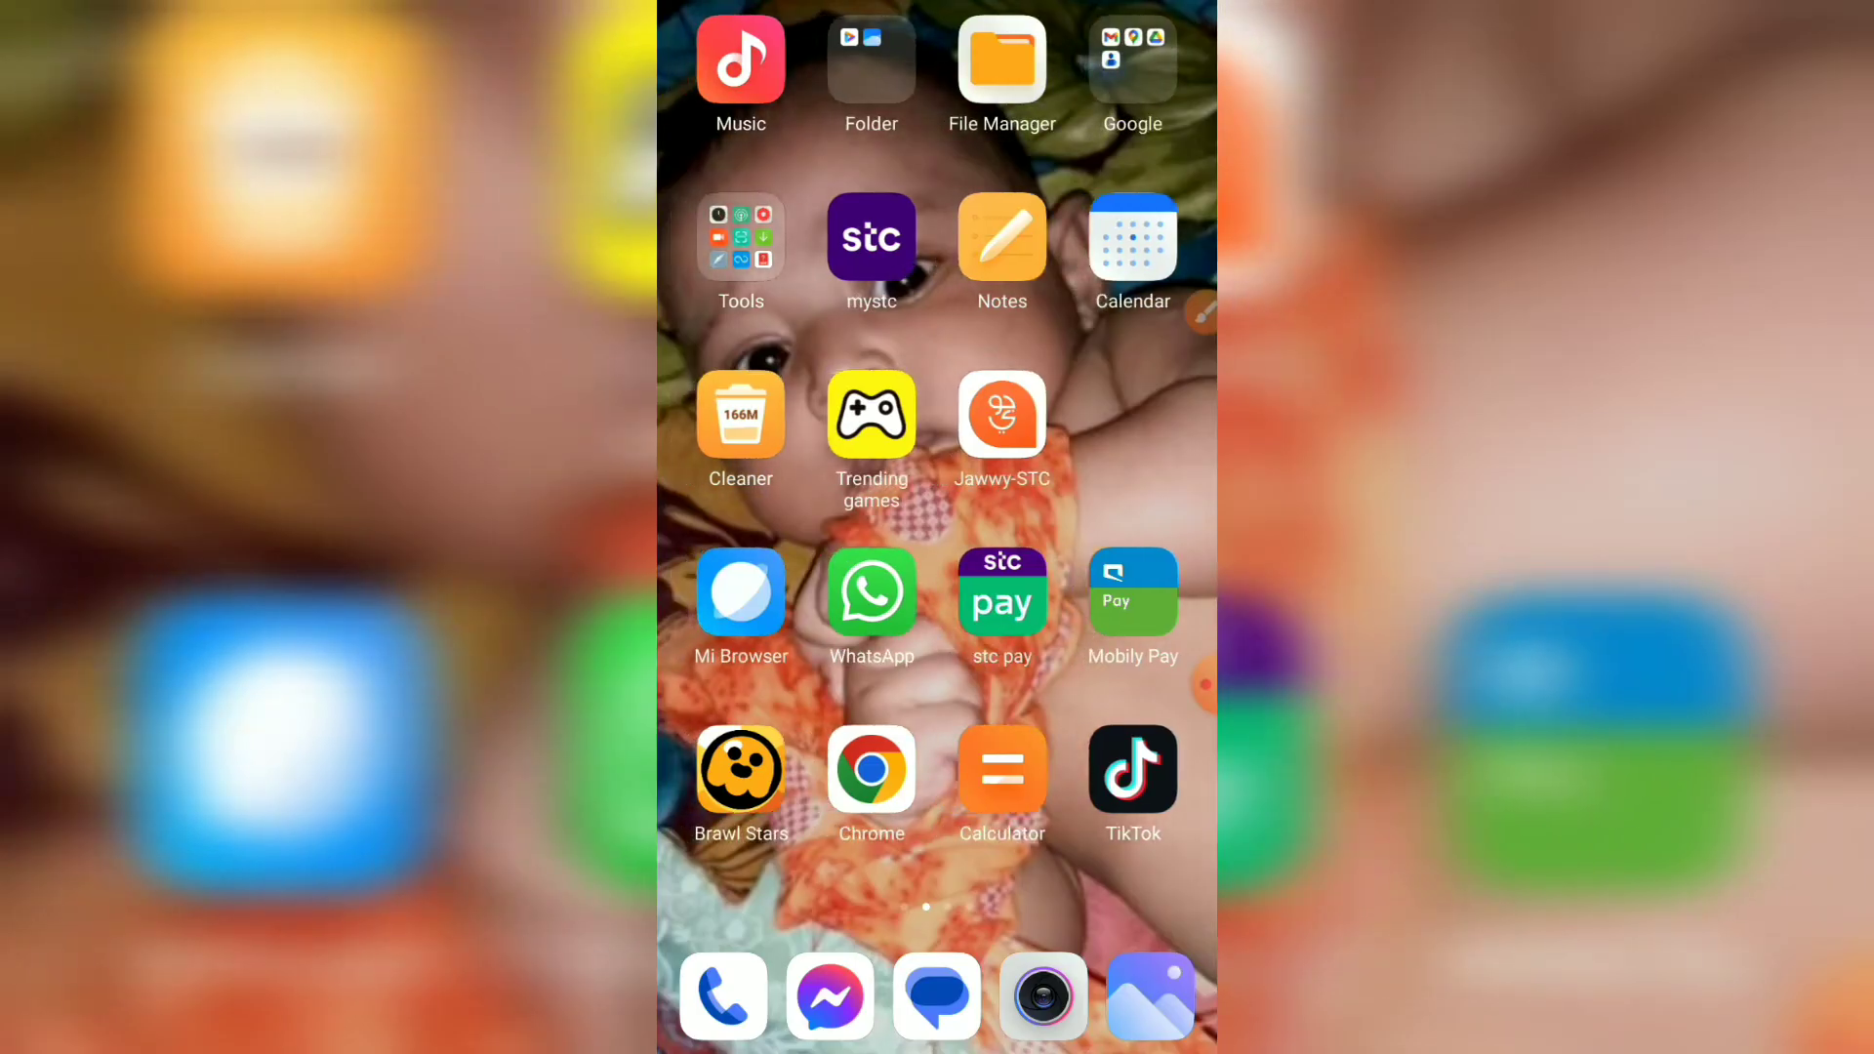
- Launch the Jawwy-STC app from the Android home screen
click(1001, 415)
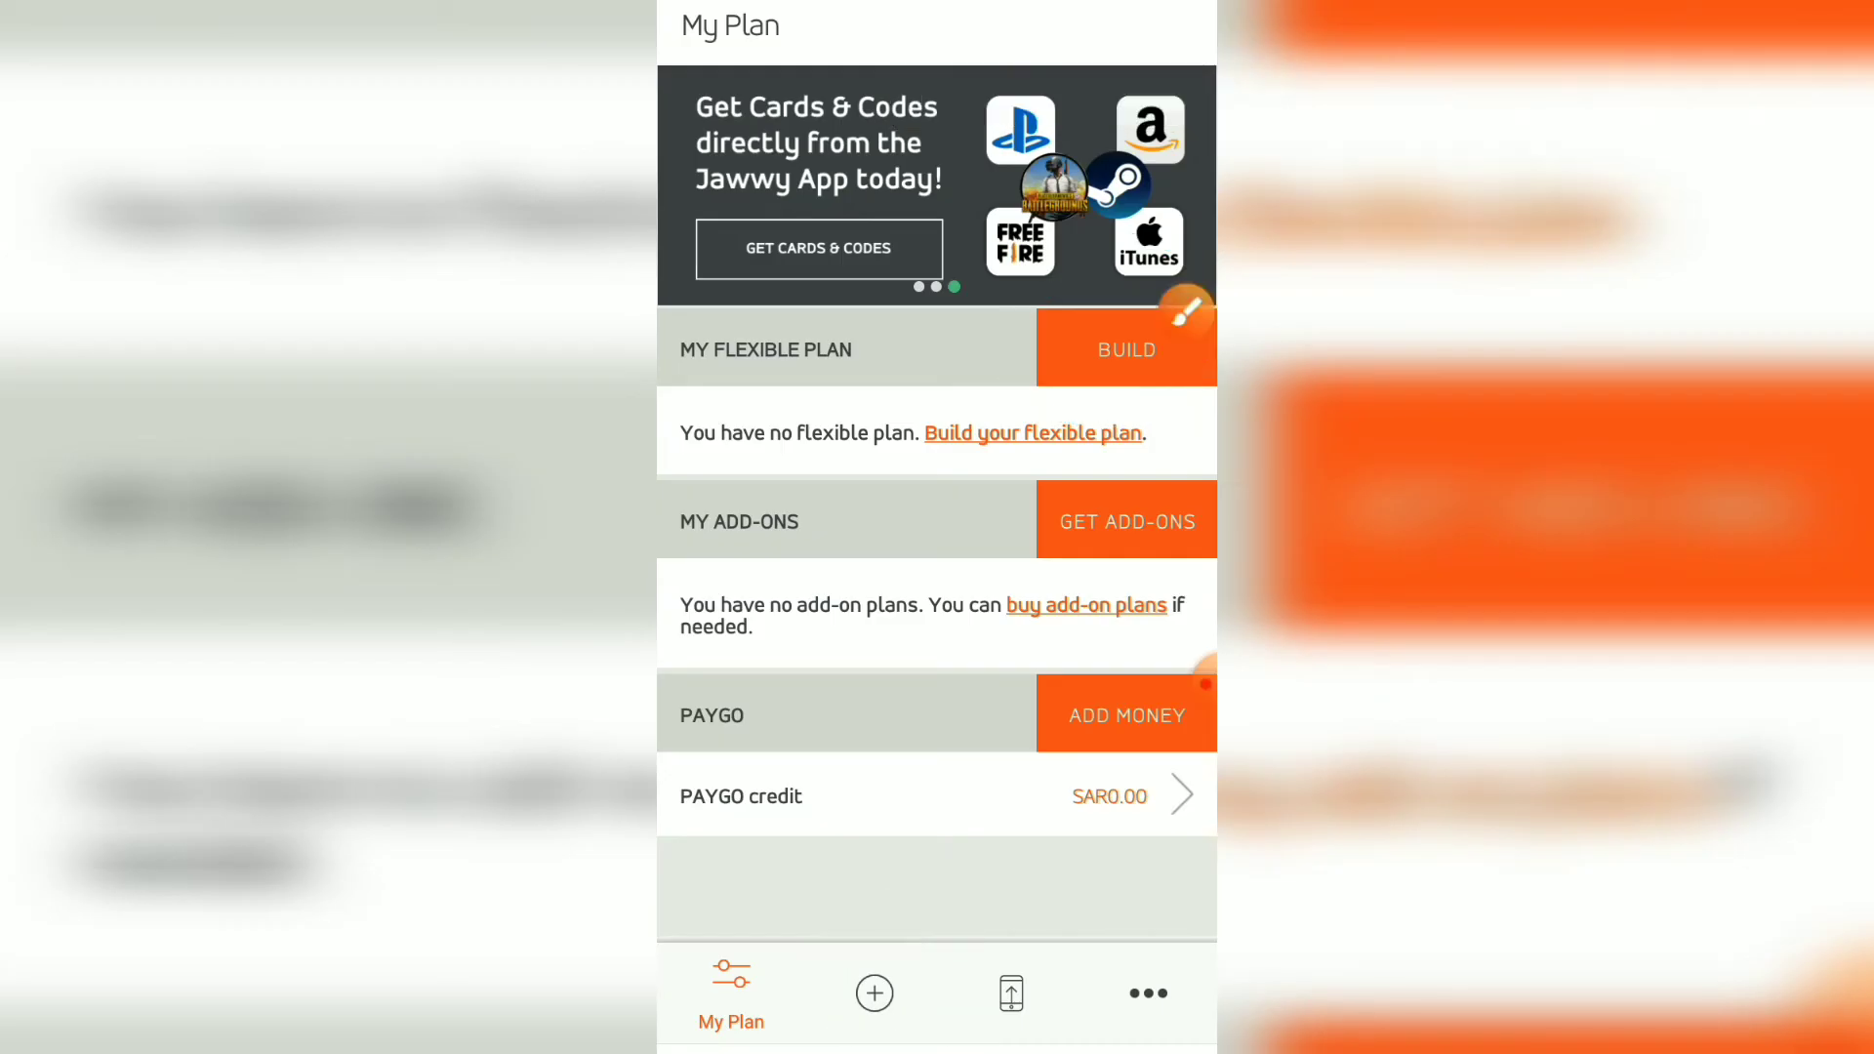
- Go to the Shop page and circle the Combos heading, then clear it
click(874, 993)
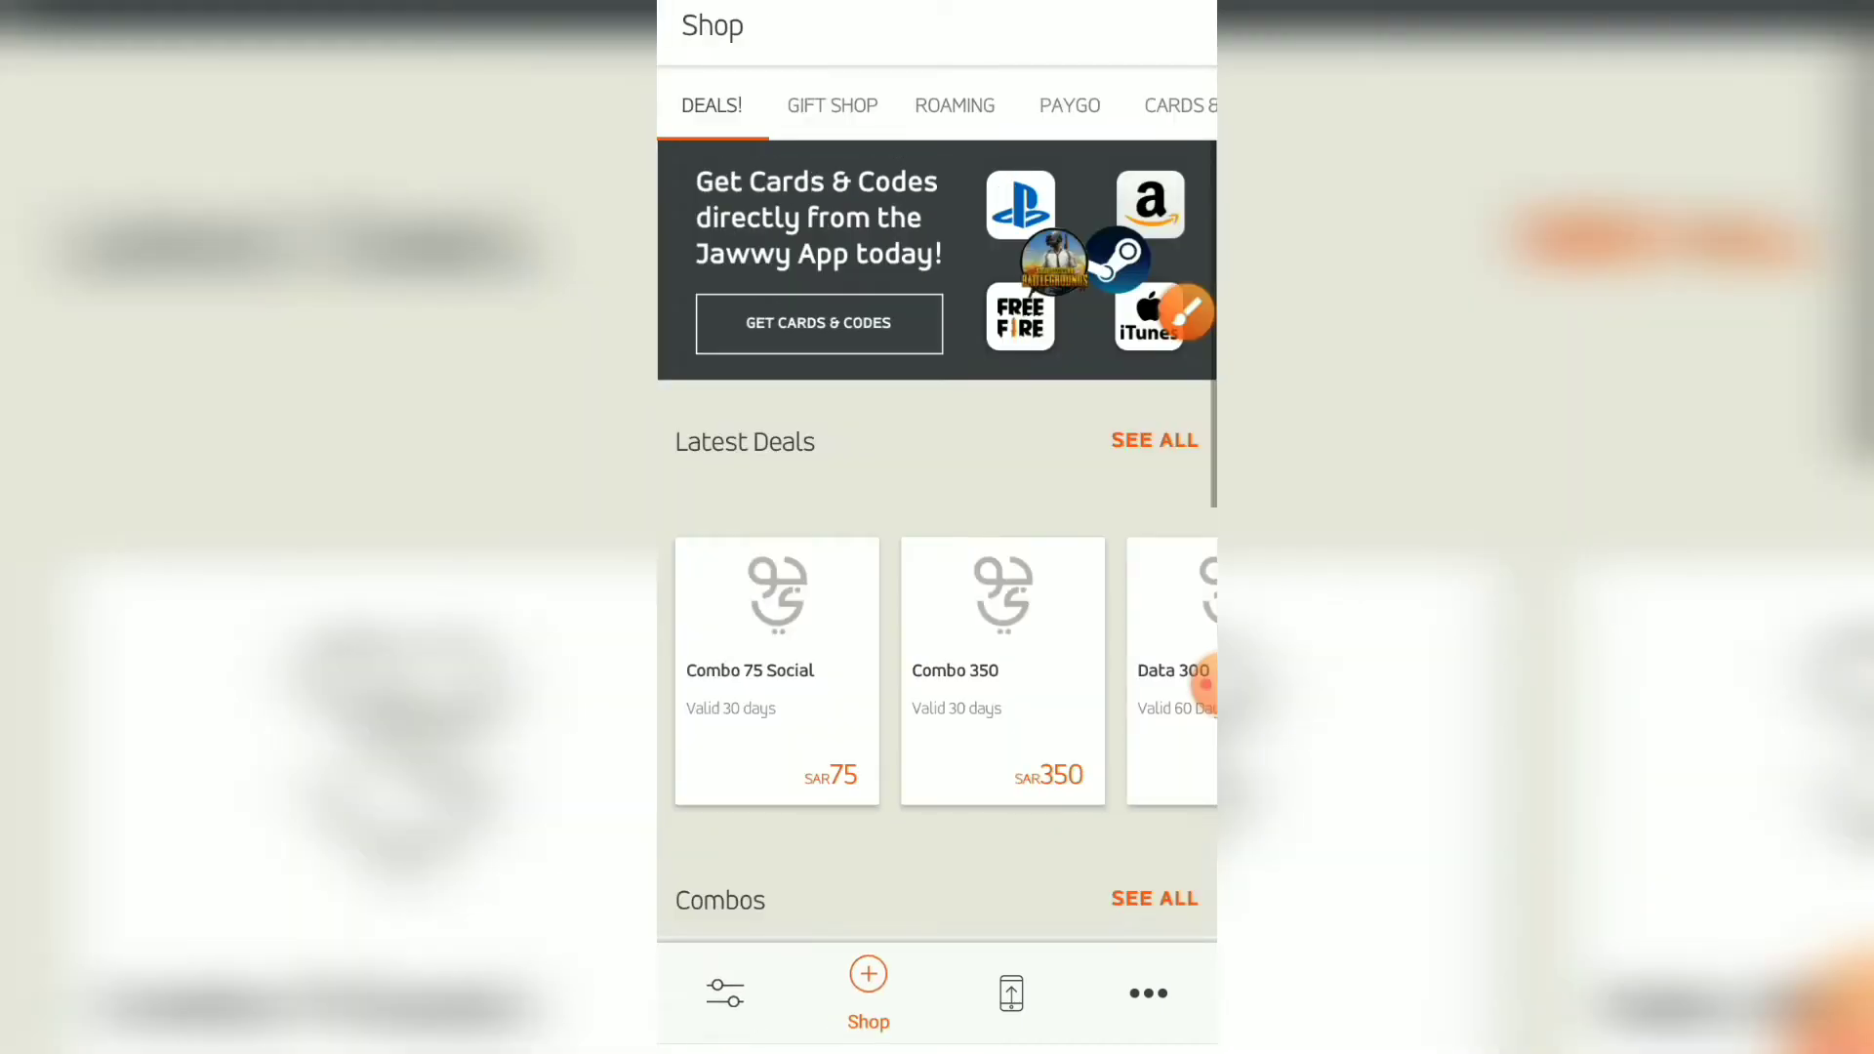
scroll(937, 586, down, 5)
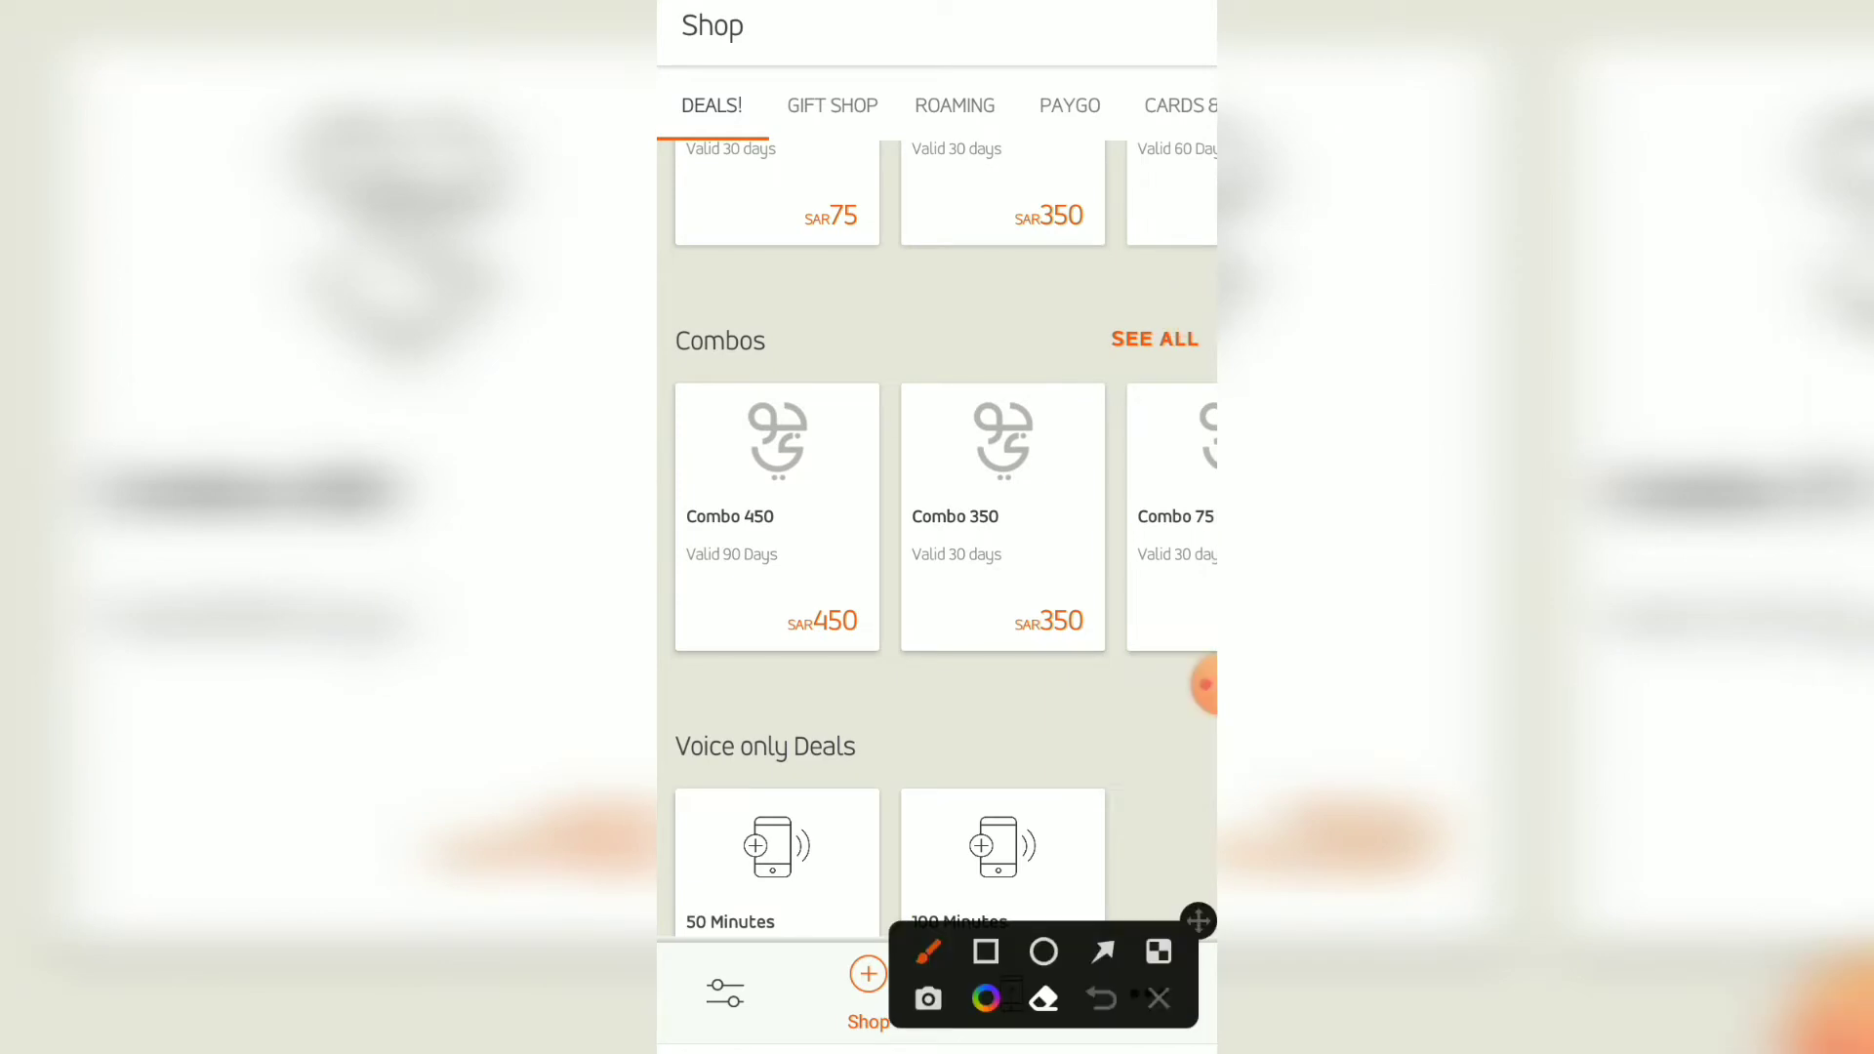
click(926, 954)
mouse_move(819, 287)
mouse_down()
mouse_move(798, 364)
mouse_move(688, 308)
mouse_move(805, 352)
mouse_move(763, 293)
mouse_up()
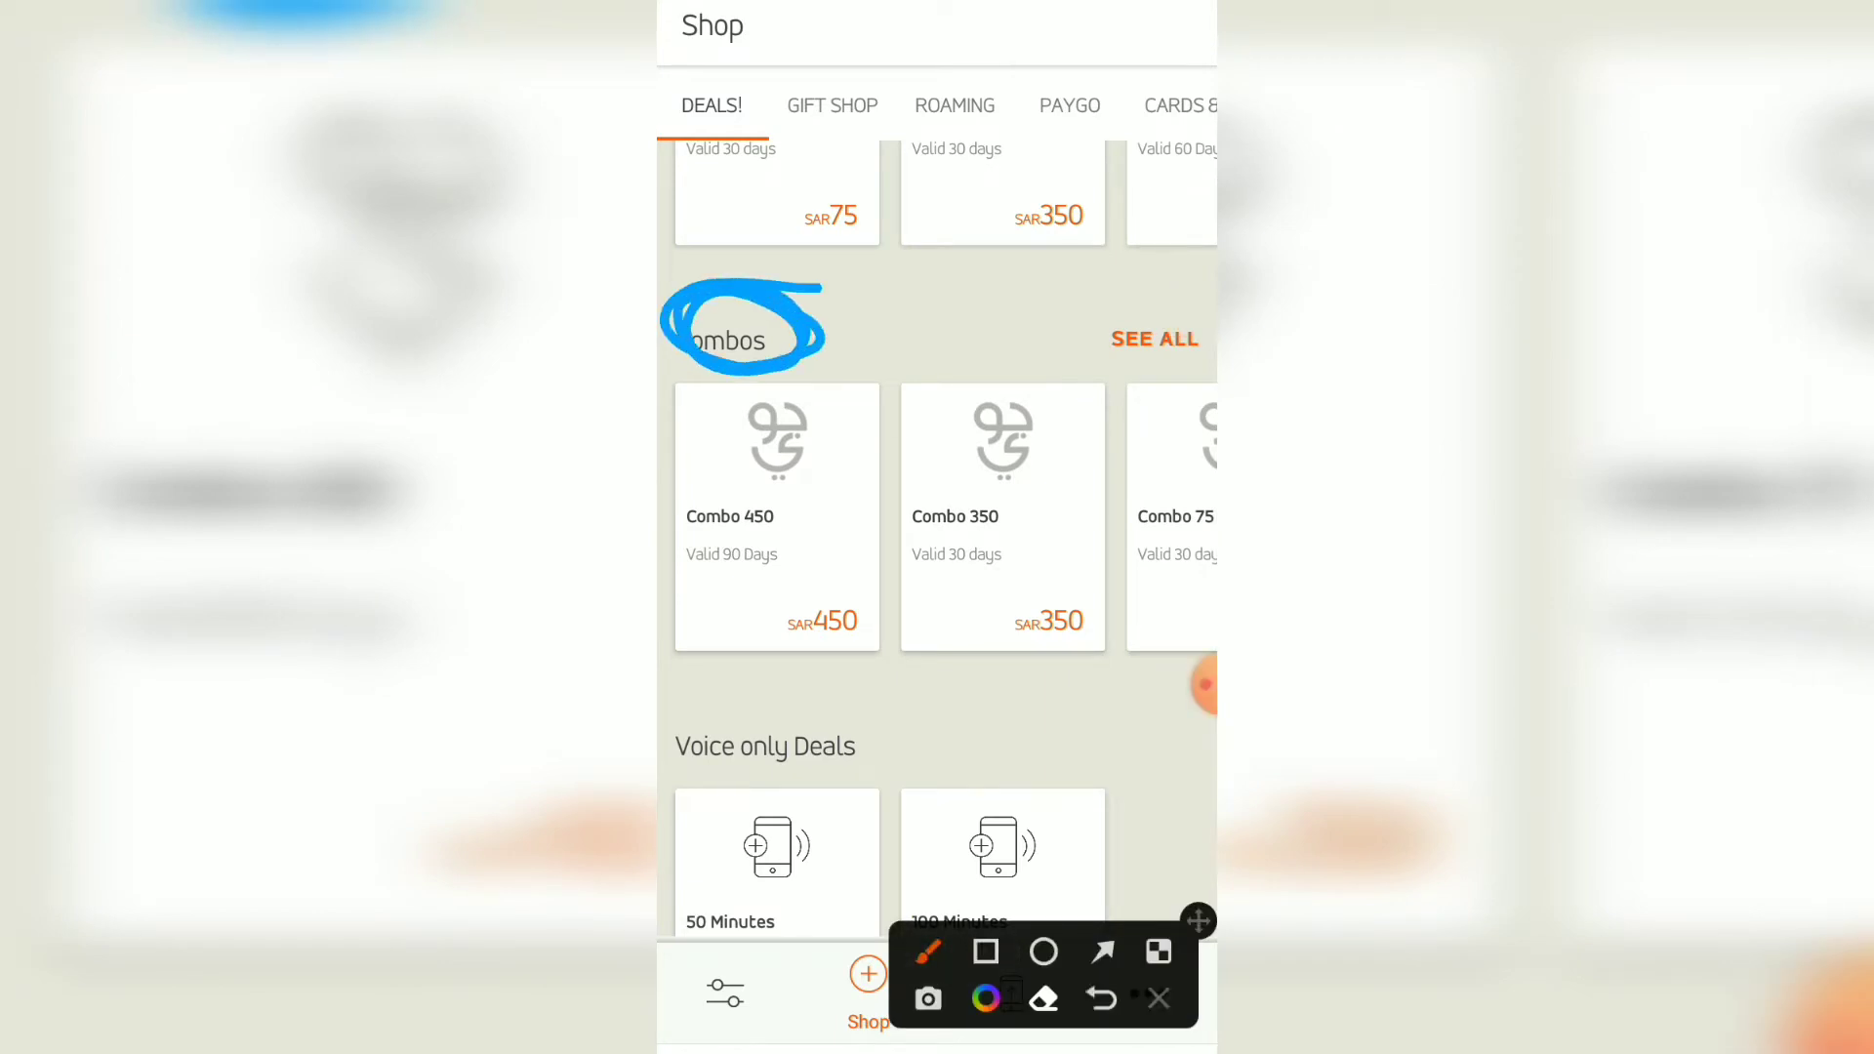
click(1158, 1000)
scroll(938, 512, right, 5)
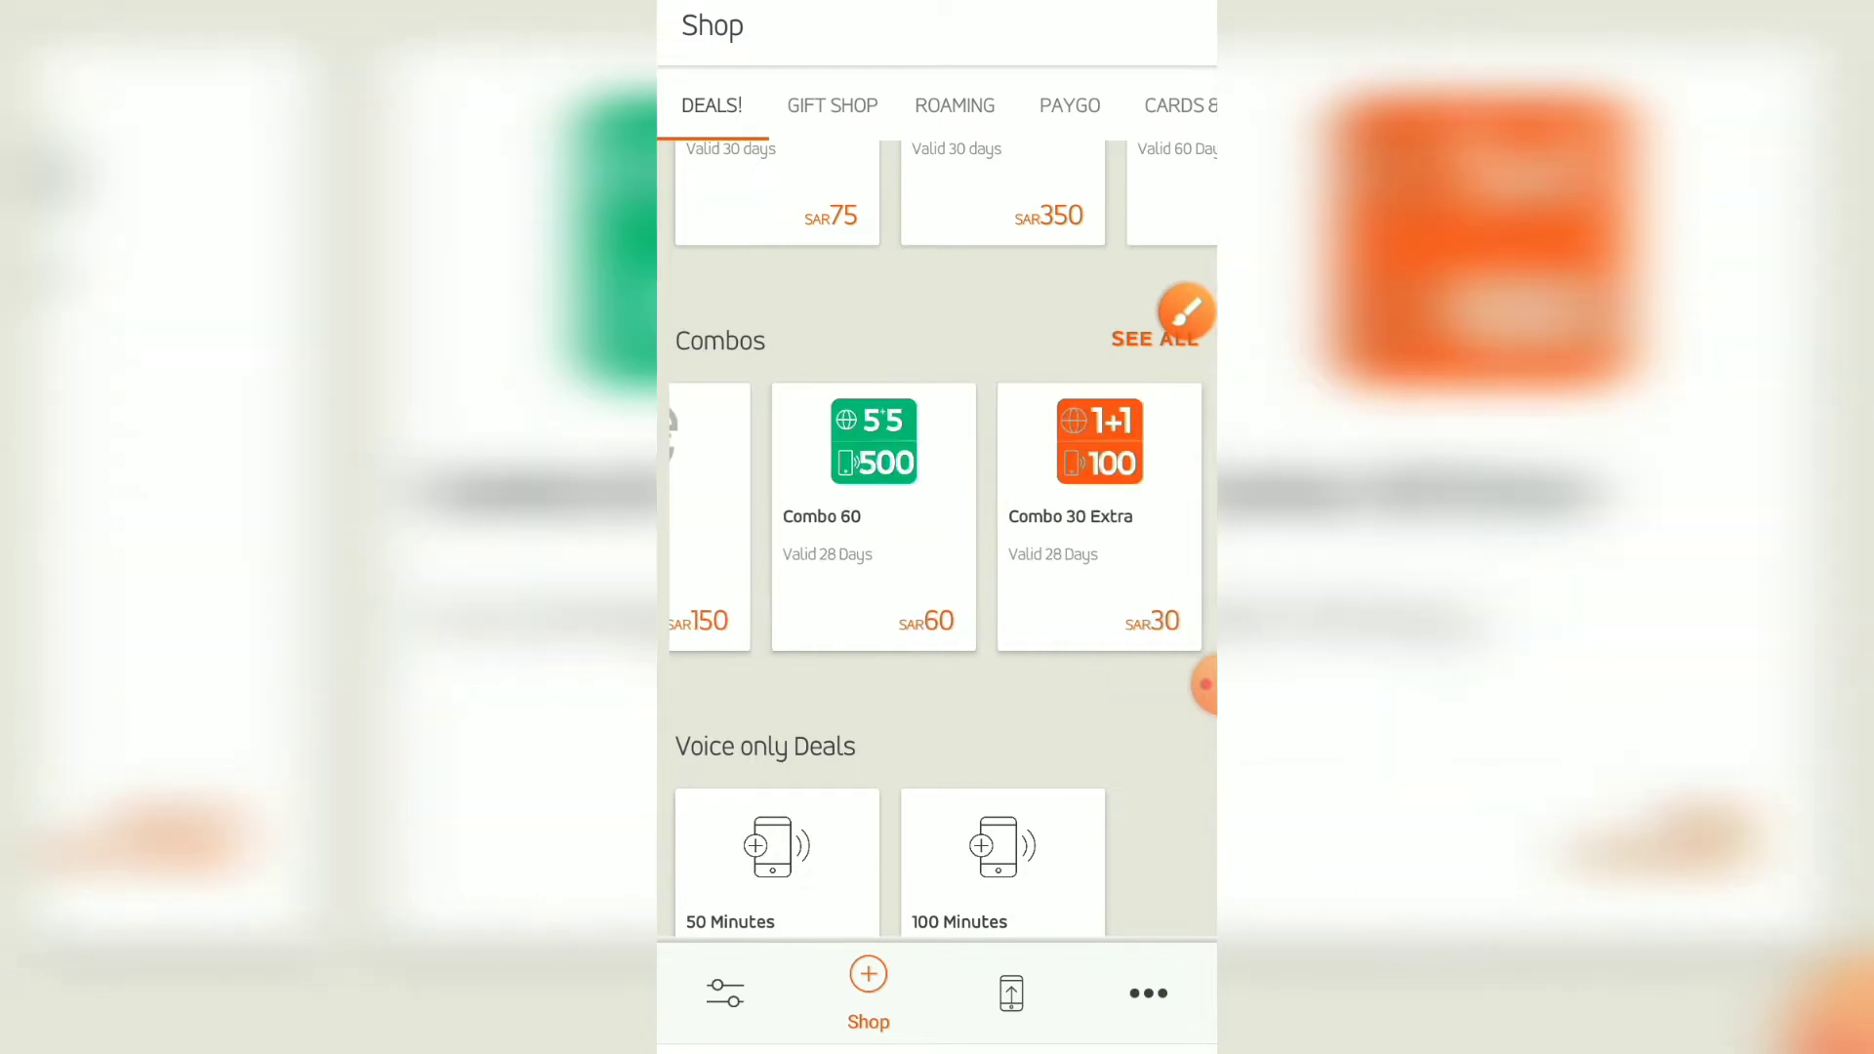
- Circle the Combo 30 Extra and Combo 60 cards, then clear the marks
click(1183, 312)
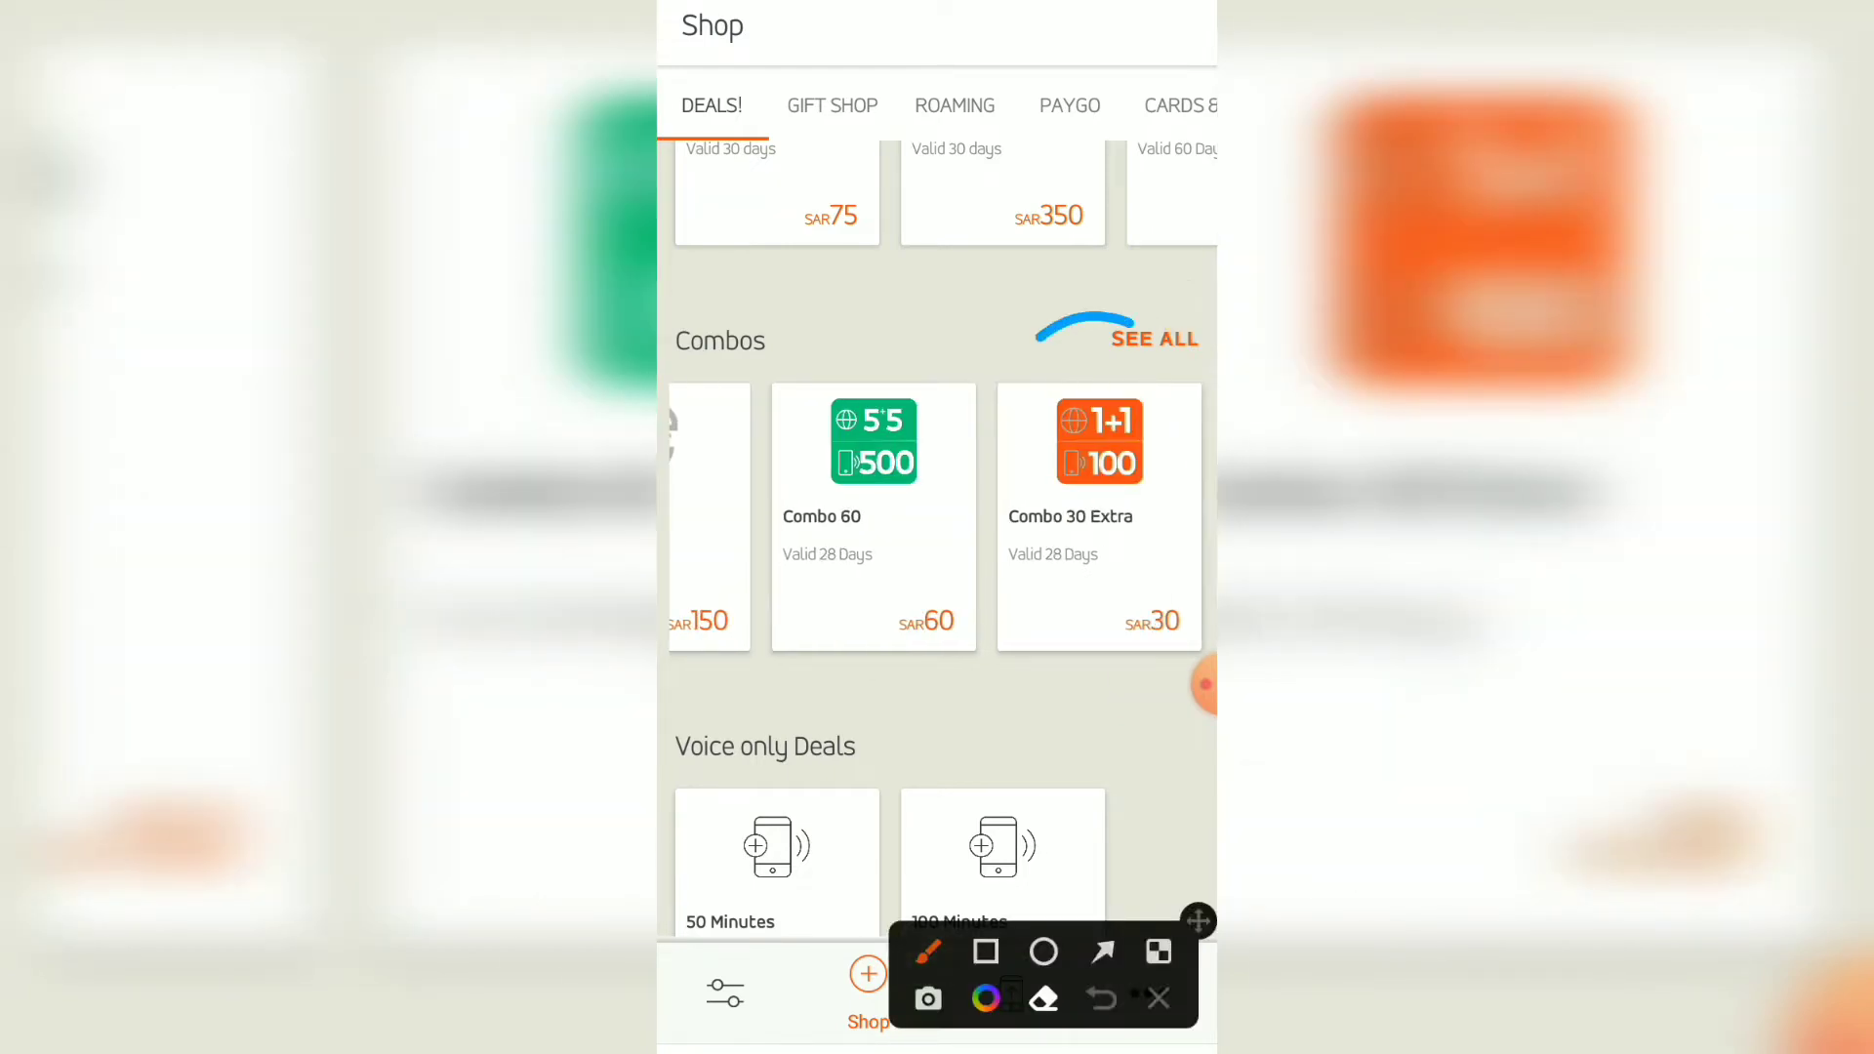
mouse_move(1135, 320)
mouse_down()
mouse_move(1171, 380)
mouse_move(1113, 334)
mouse_up()
mouse_move(886, 329)
mouse_down()
mouse_move(821, 586)
mouse_move(908, 345)
mouse_up()
click(1157, 1001)
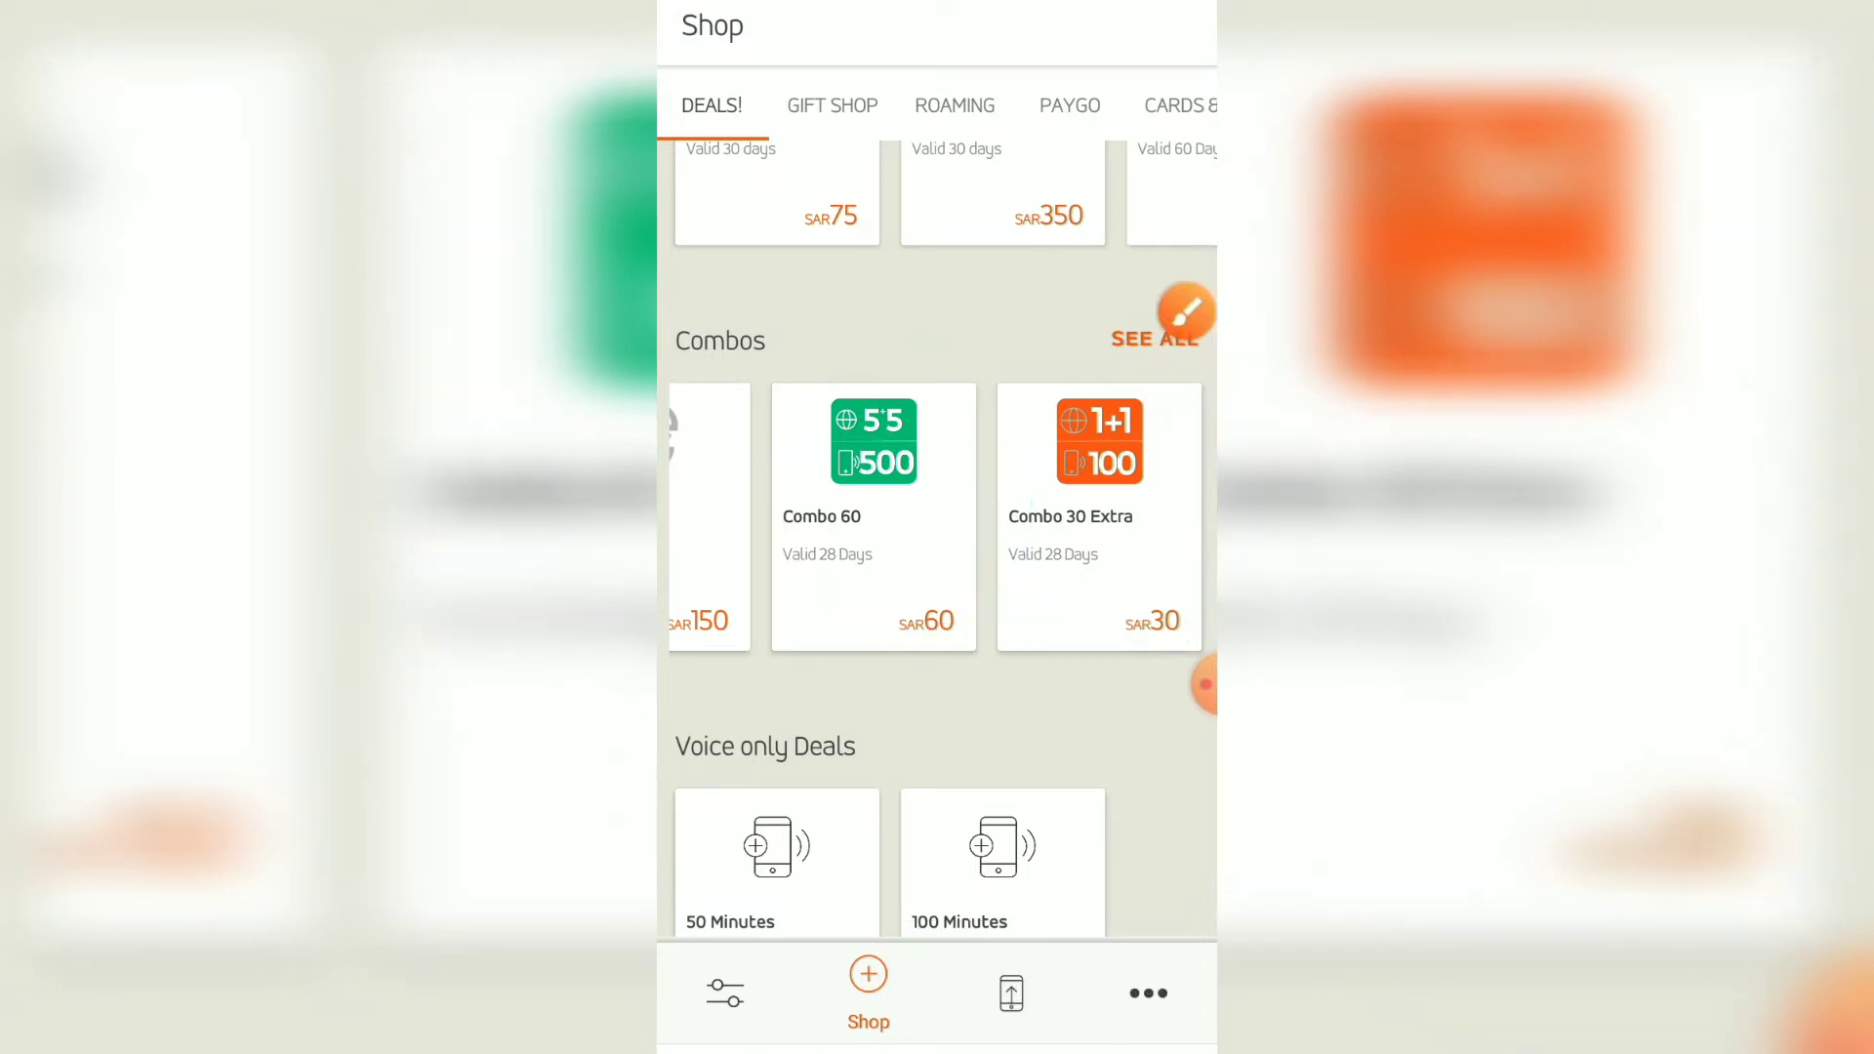
scroll(937, 586, down, 1)
- Swipe the Combos carousel, open Combo 70 details and box the Special-80 card
drag(820, 484, 1142, 483)
drag(820, 469, 1040, 468)
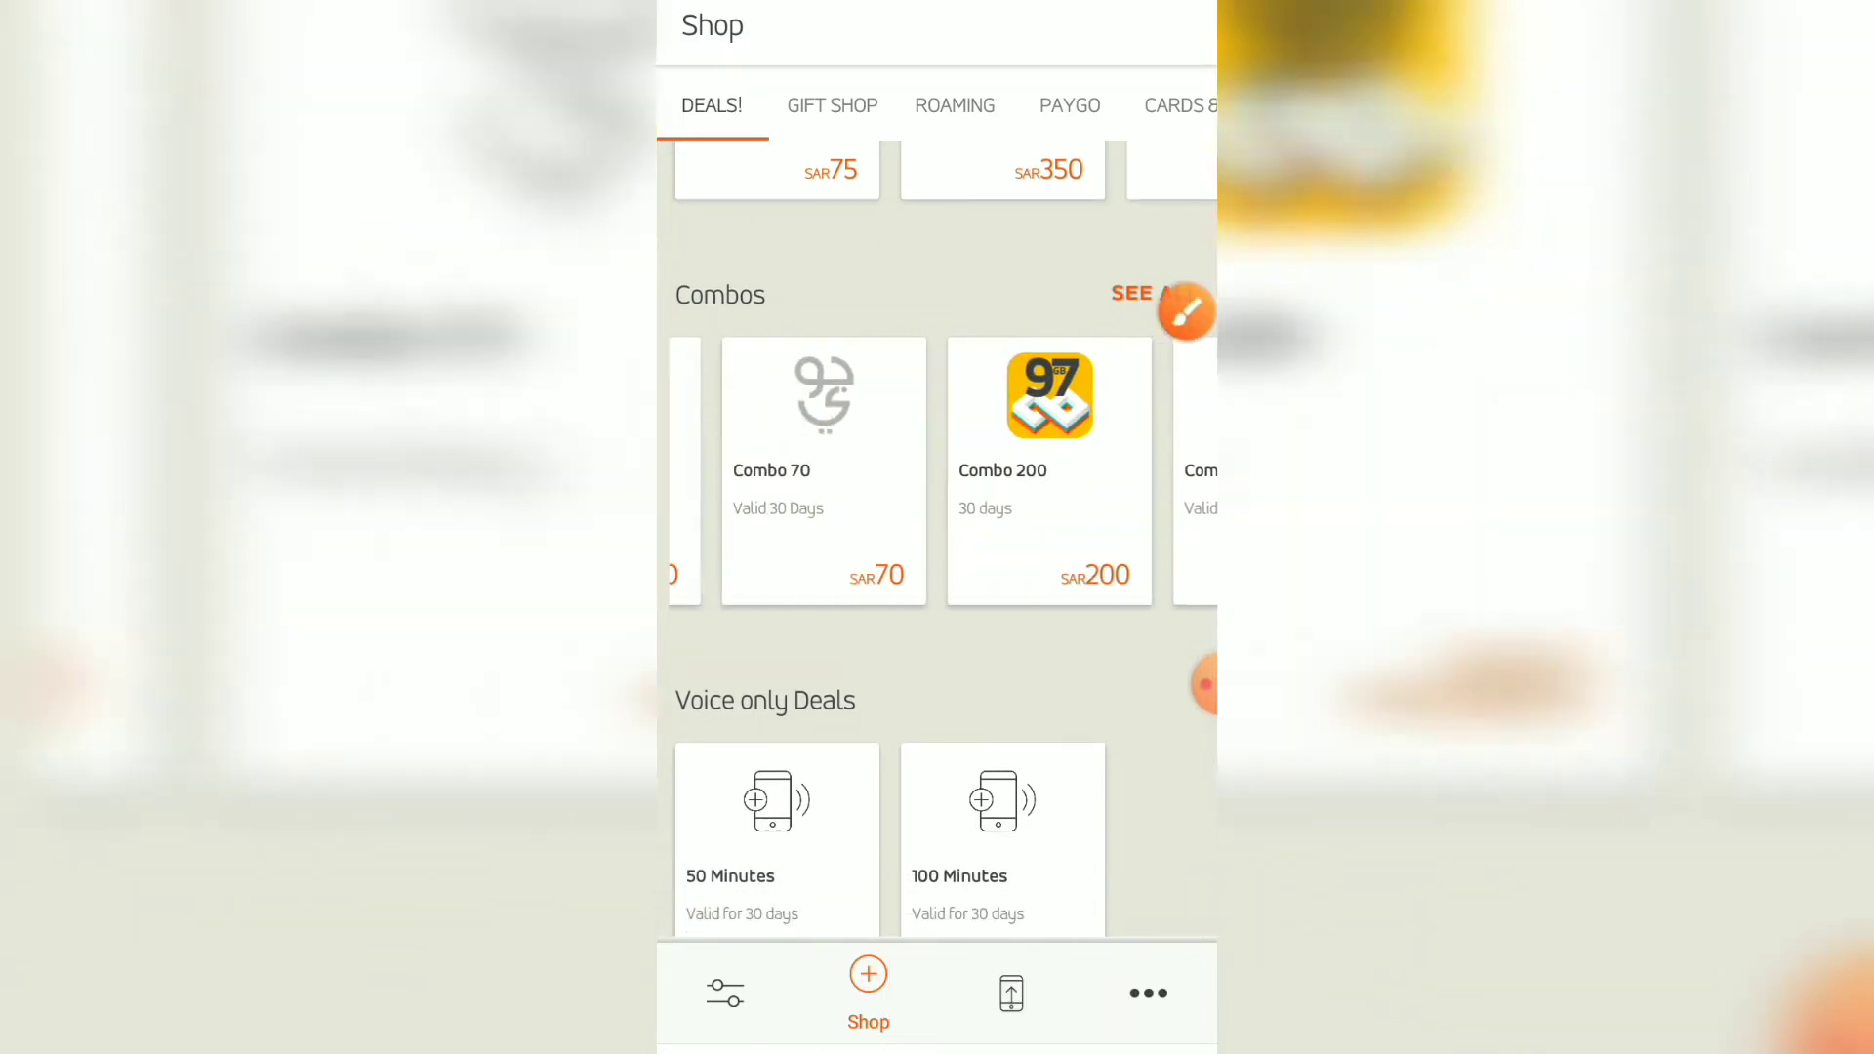
drag(763, 468, 1113, 468)
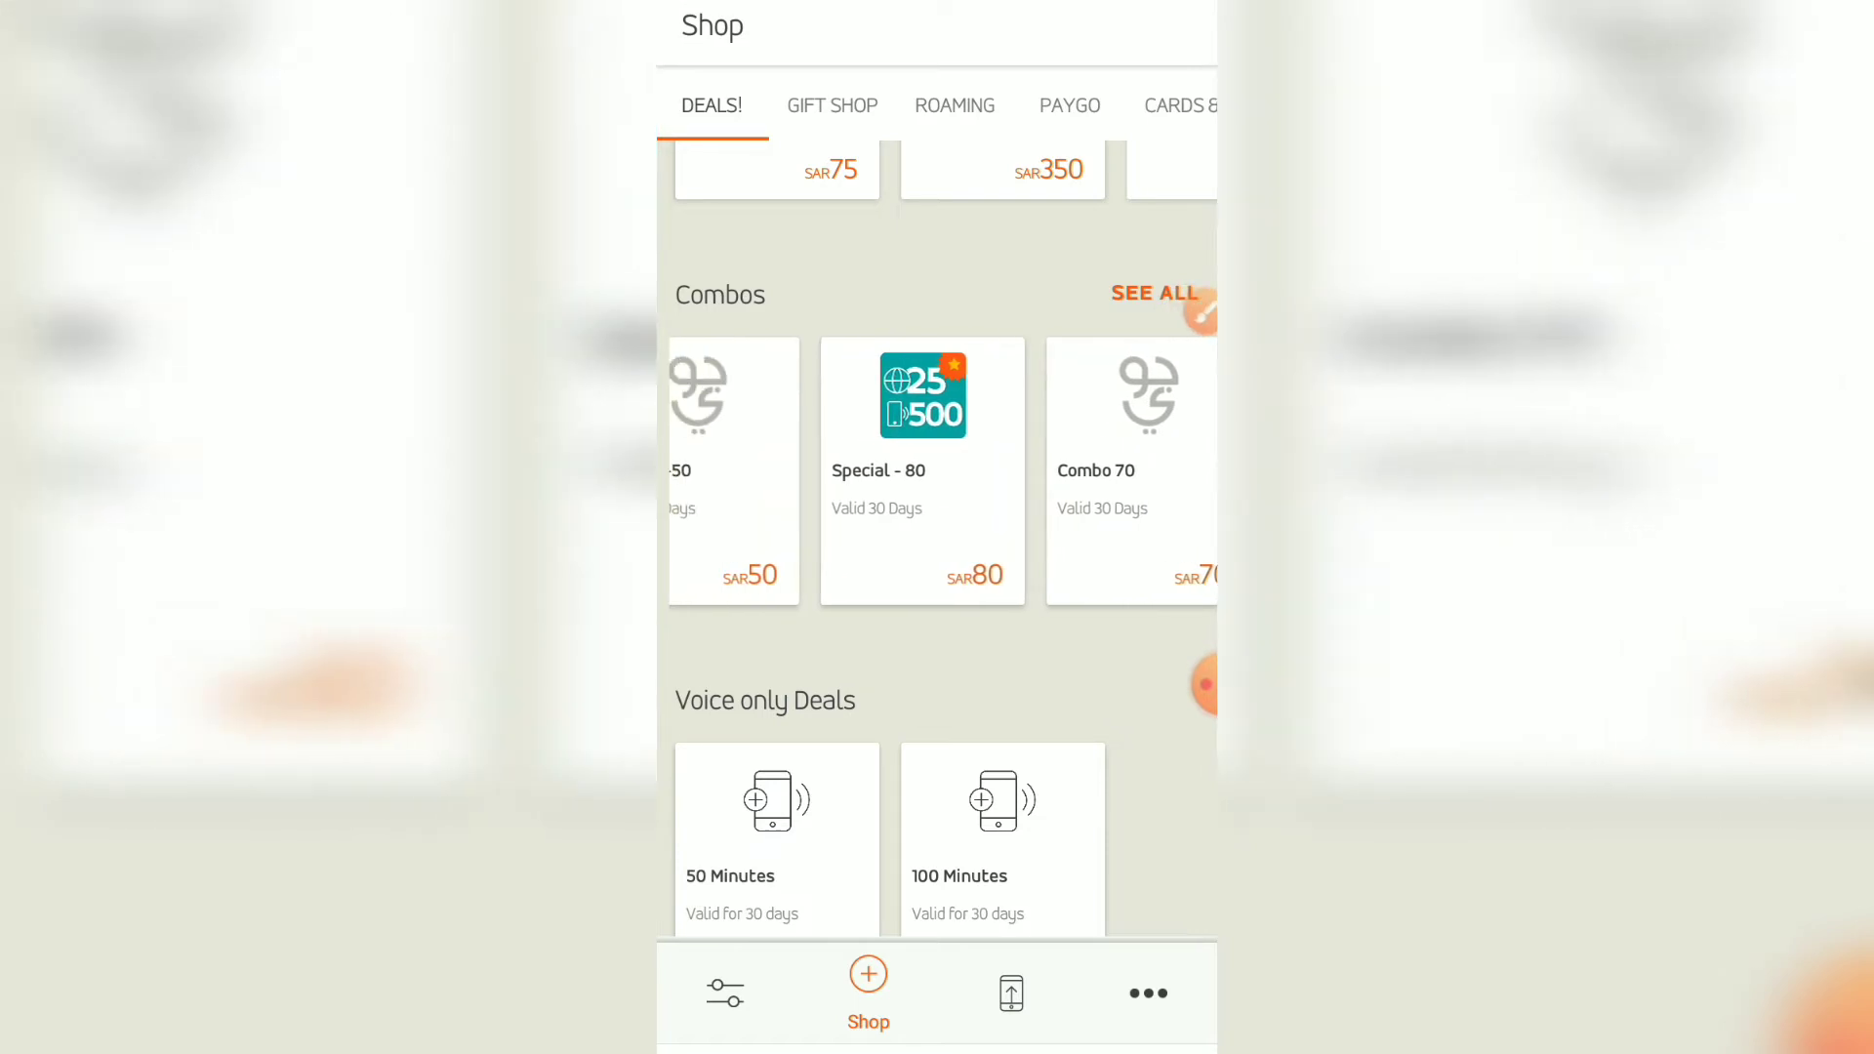
drag(820, 468, 1054, 469)
click(1171, 469)
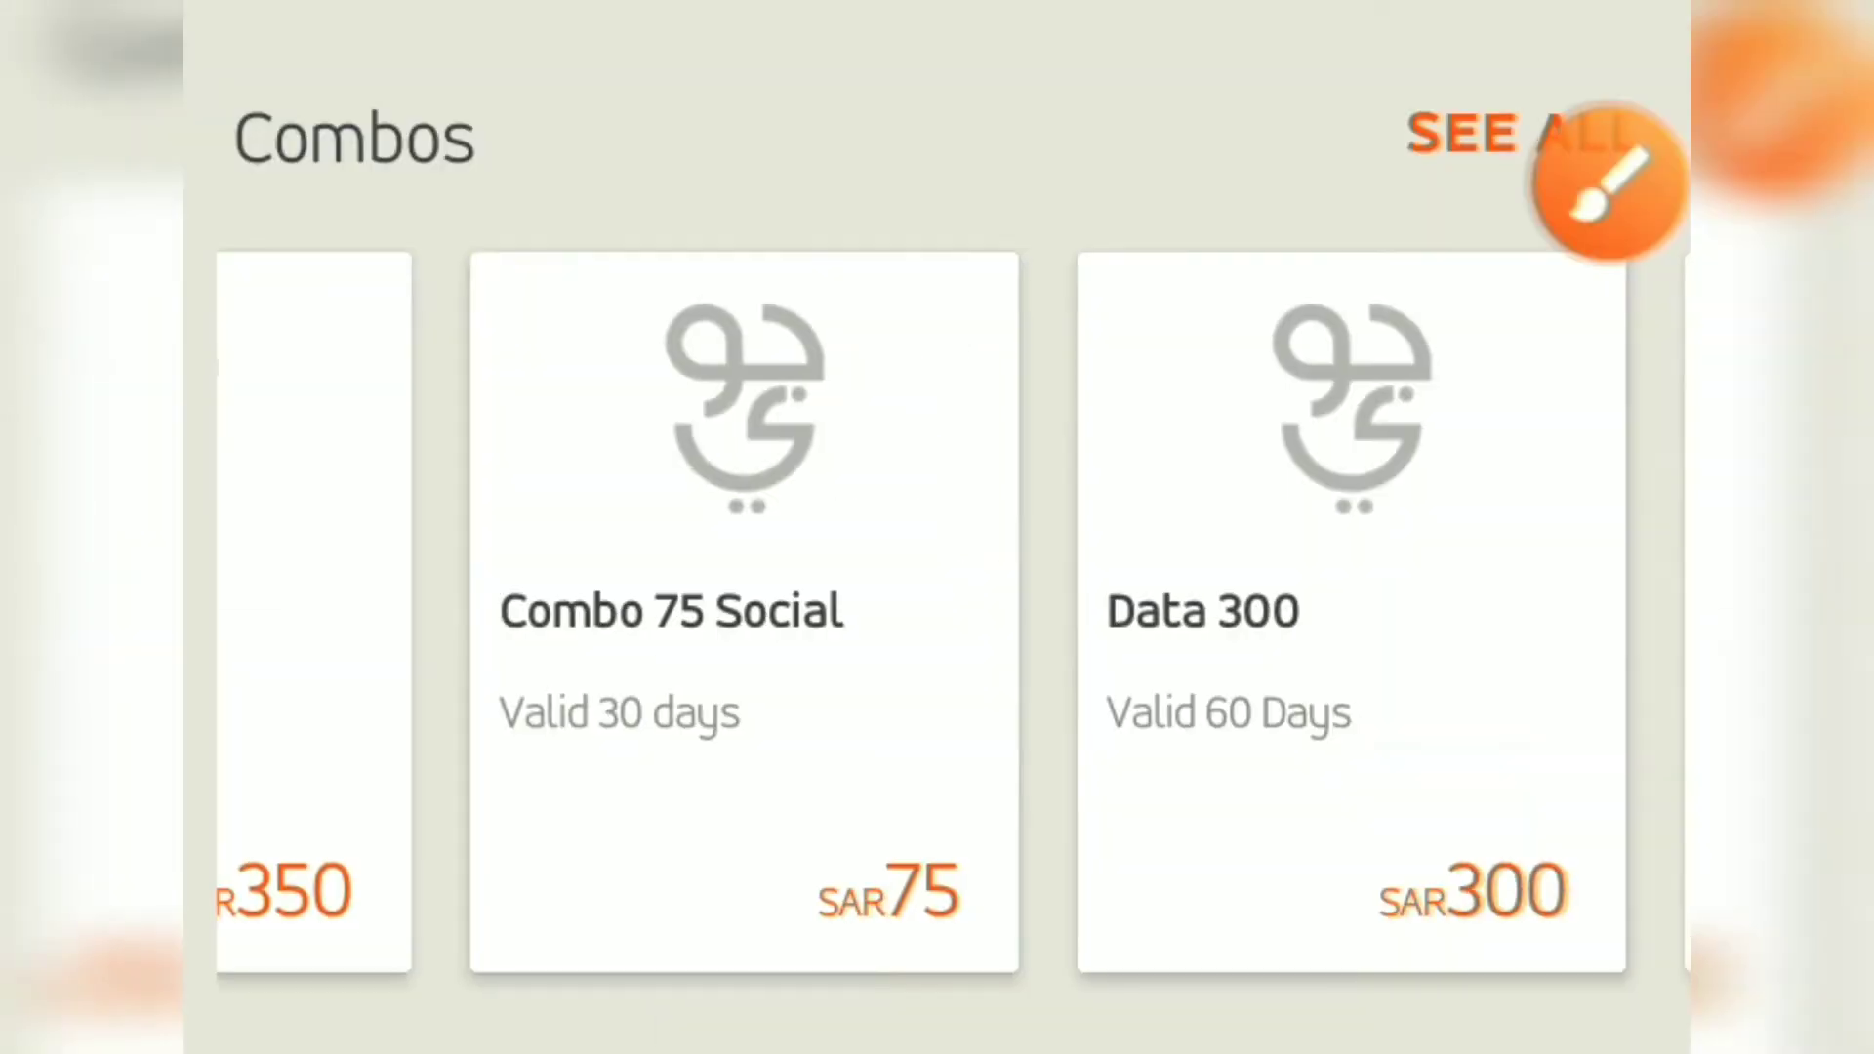
drag(1142, 468, 762, 468)
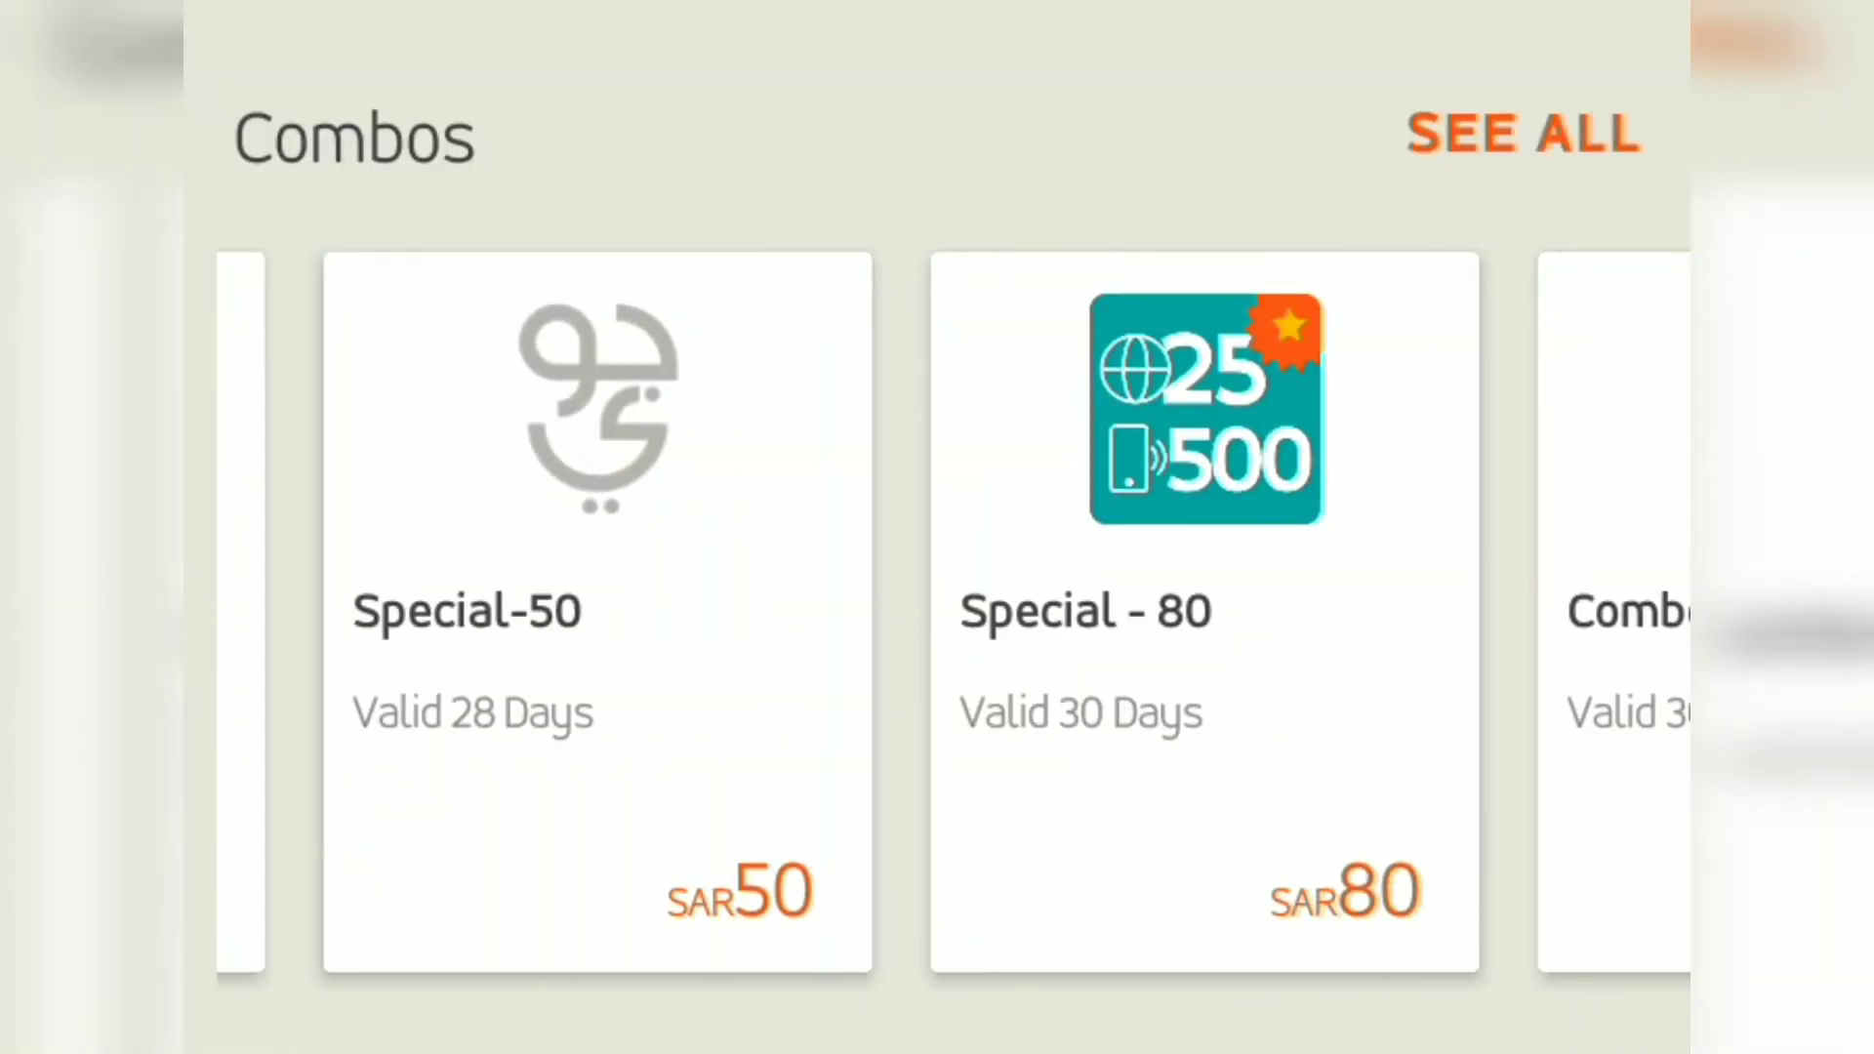
drag(929, 124, 1472, 1003)
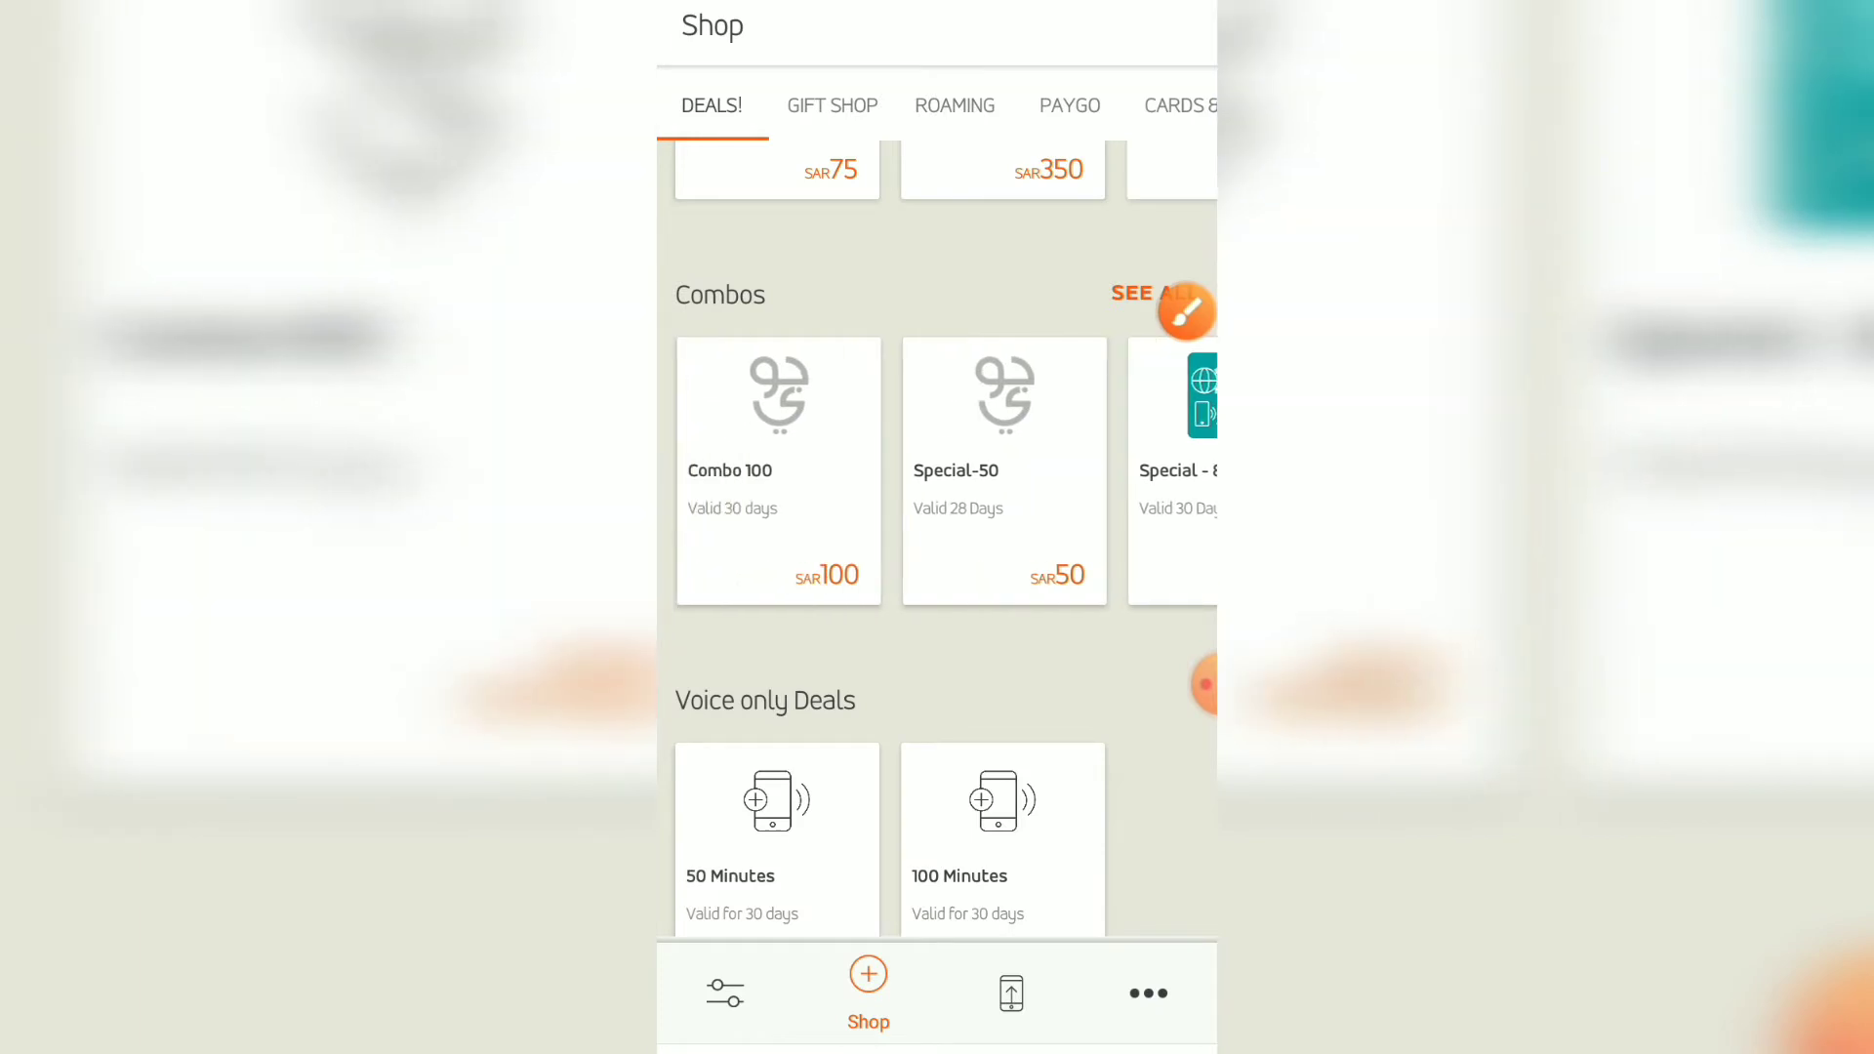
click(1005, 468)
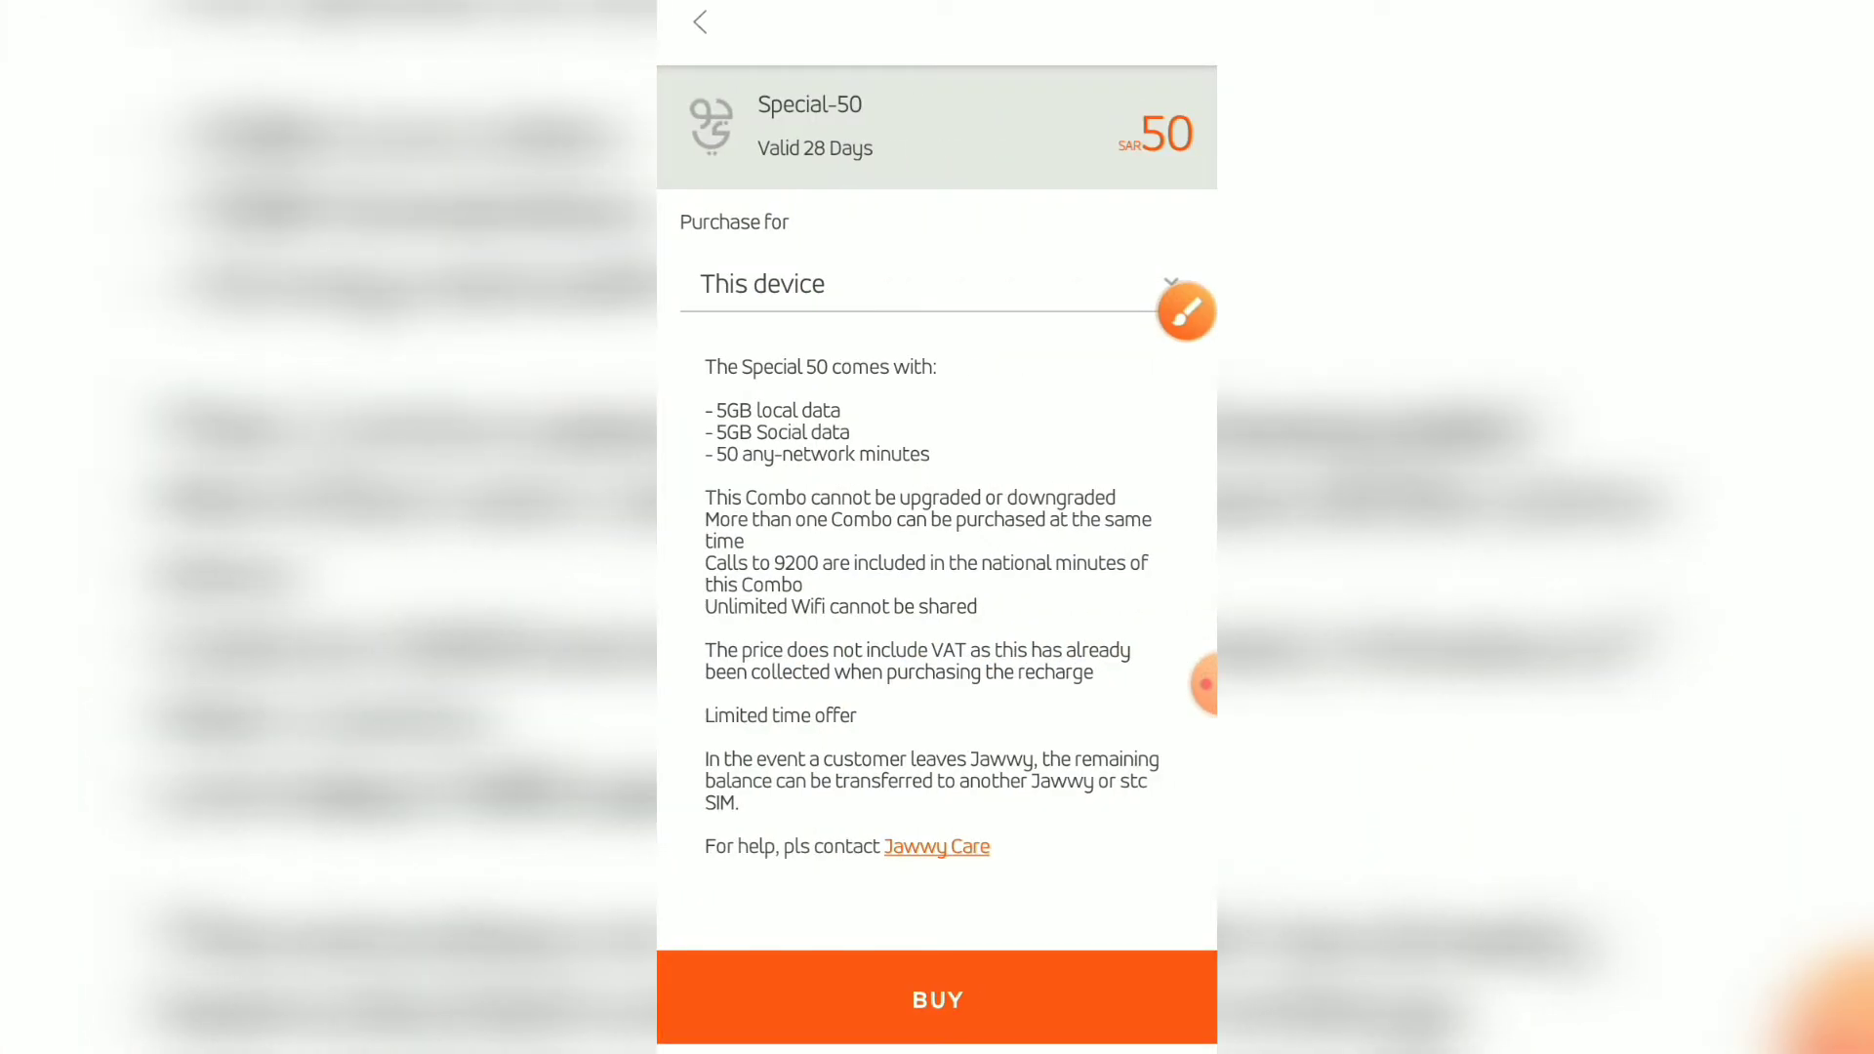
click(1186, 308)
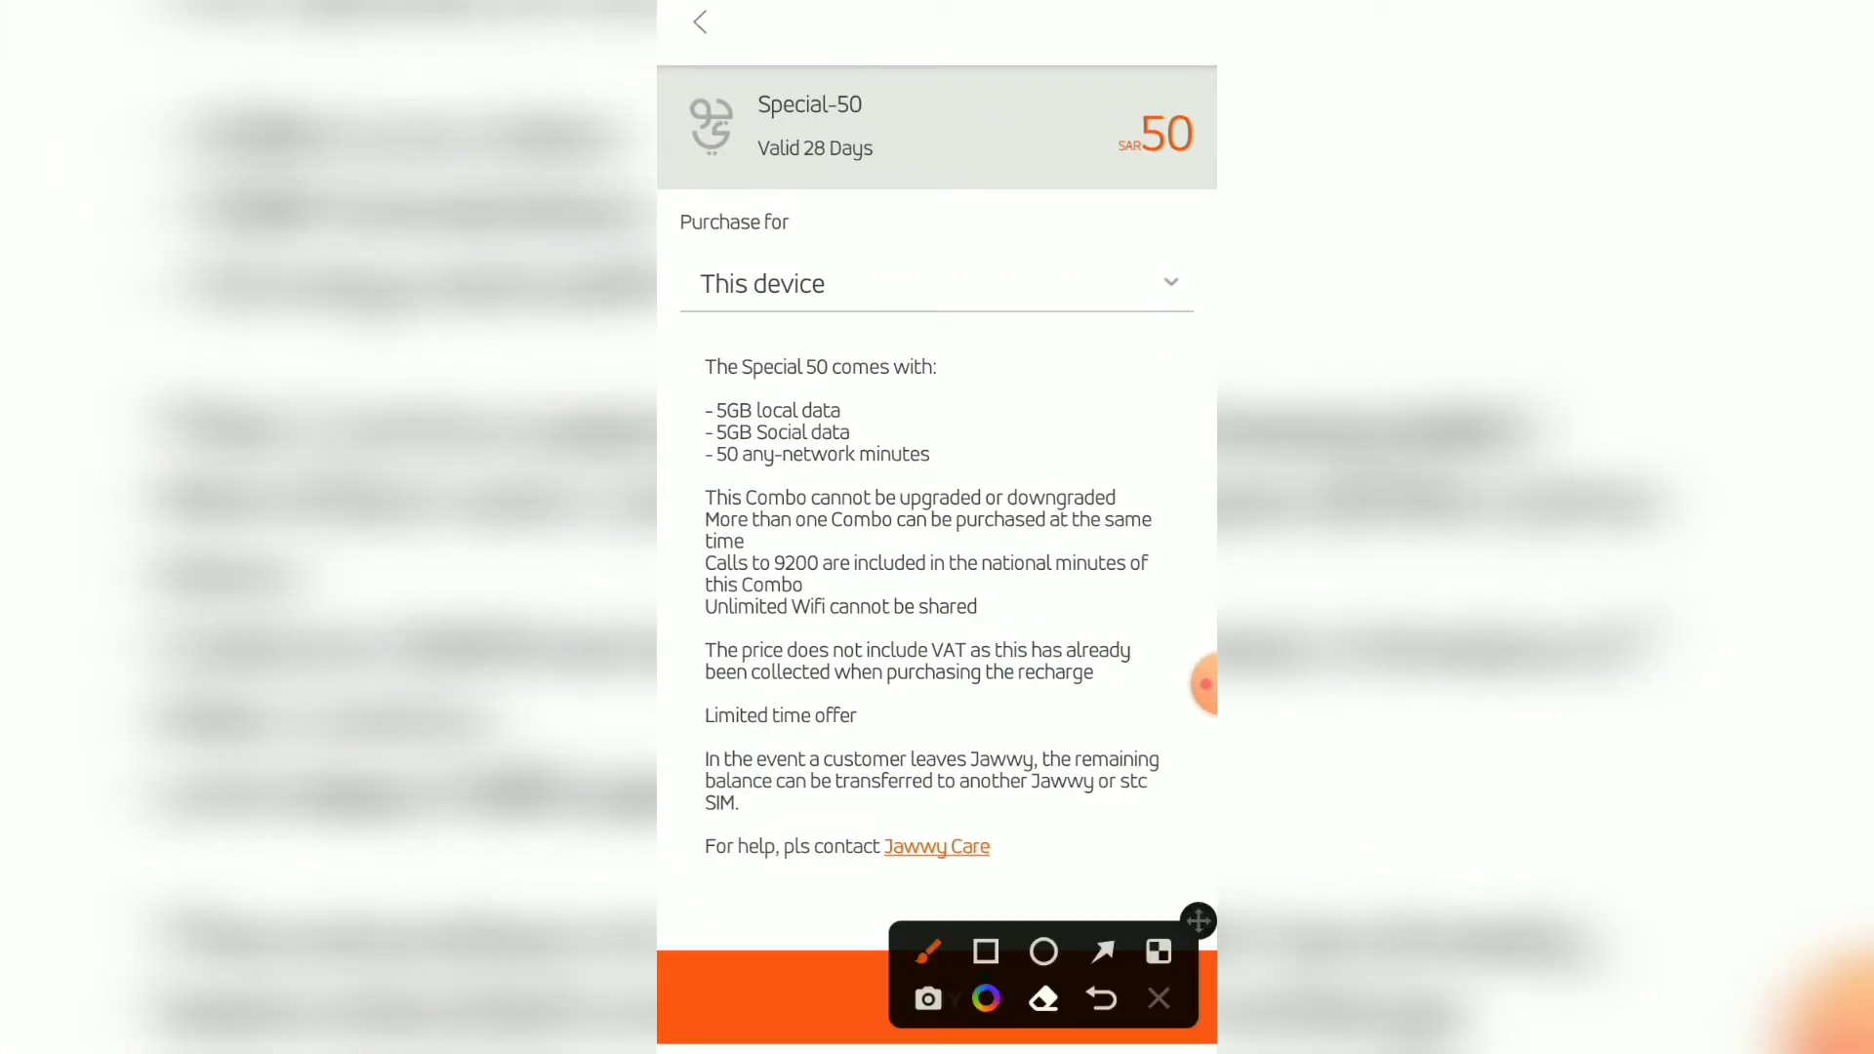
mouse_move(677, 398)
mouse_down()
mouse_move(914, 416)
mouse_move(704, 437)
mouse_move(932, 425)
mouse_up()
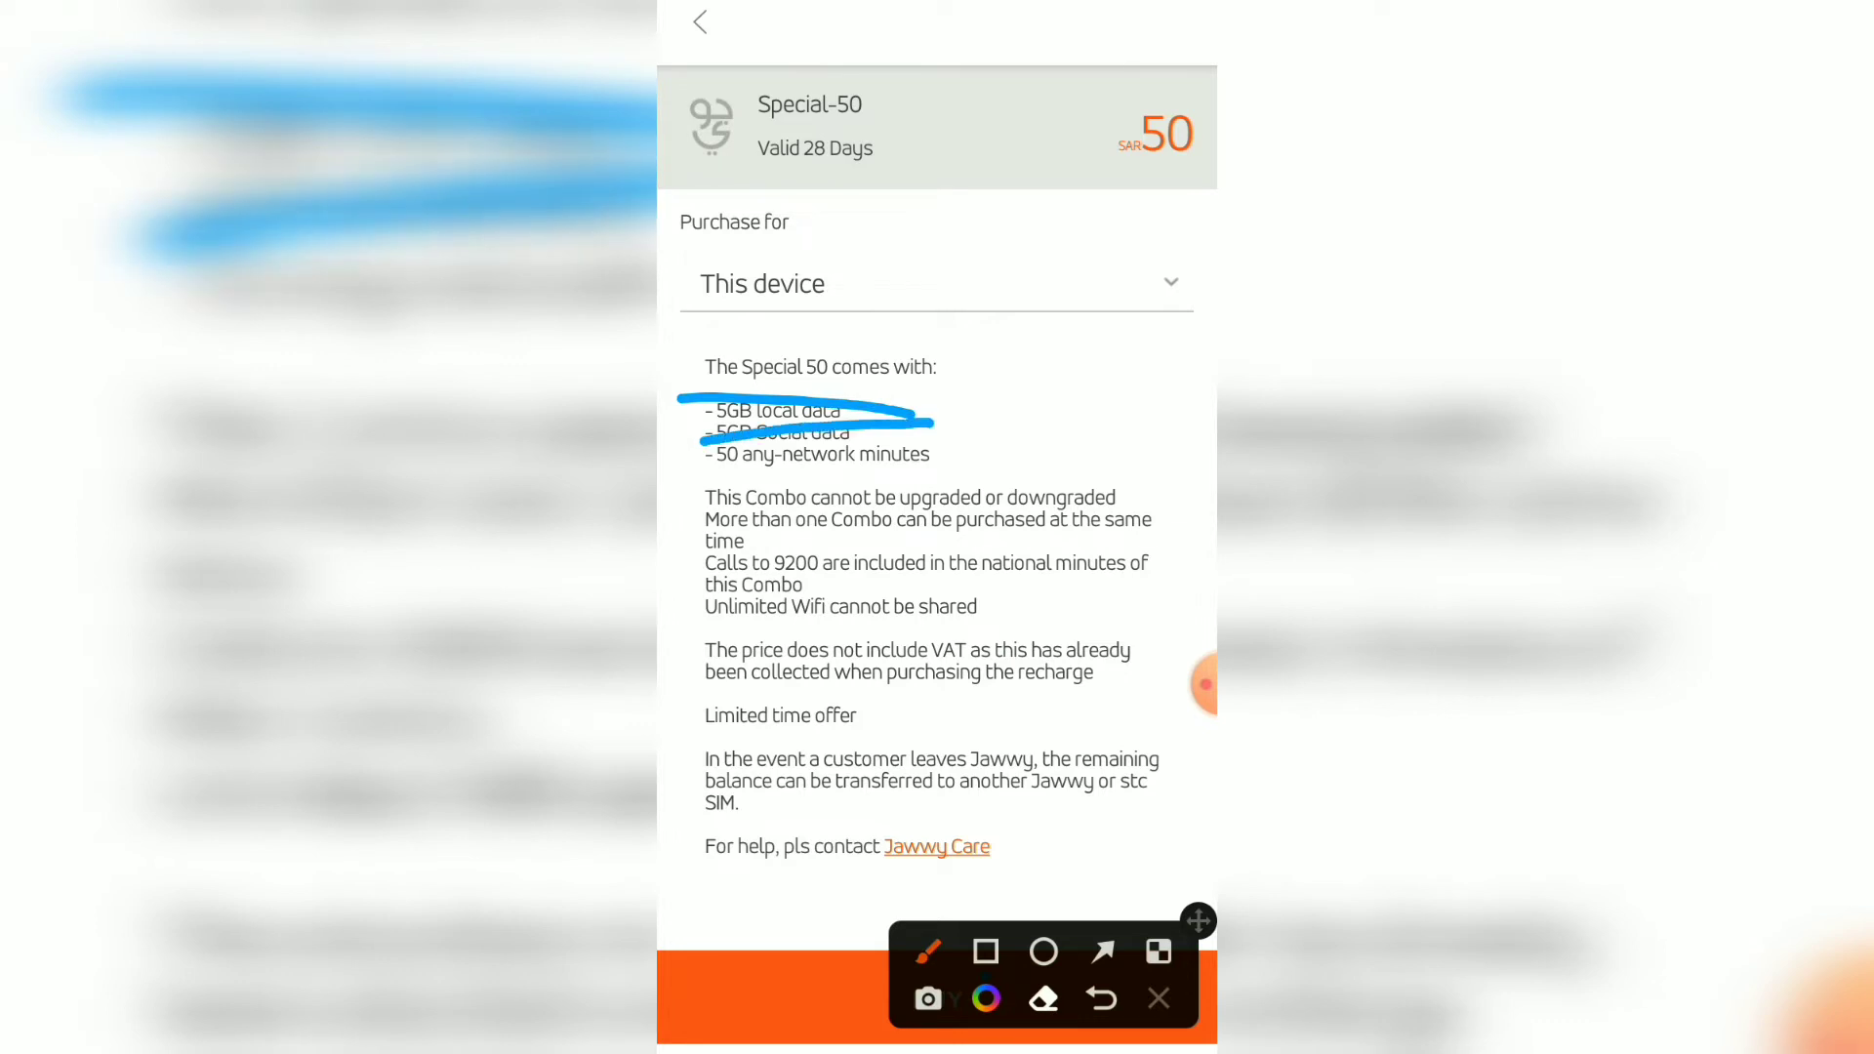
drag(706, 474, 1096, 469)
click(1159, 1001)
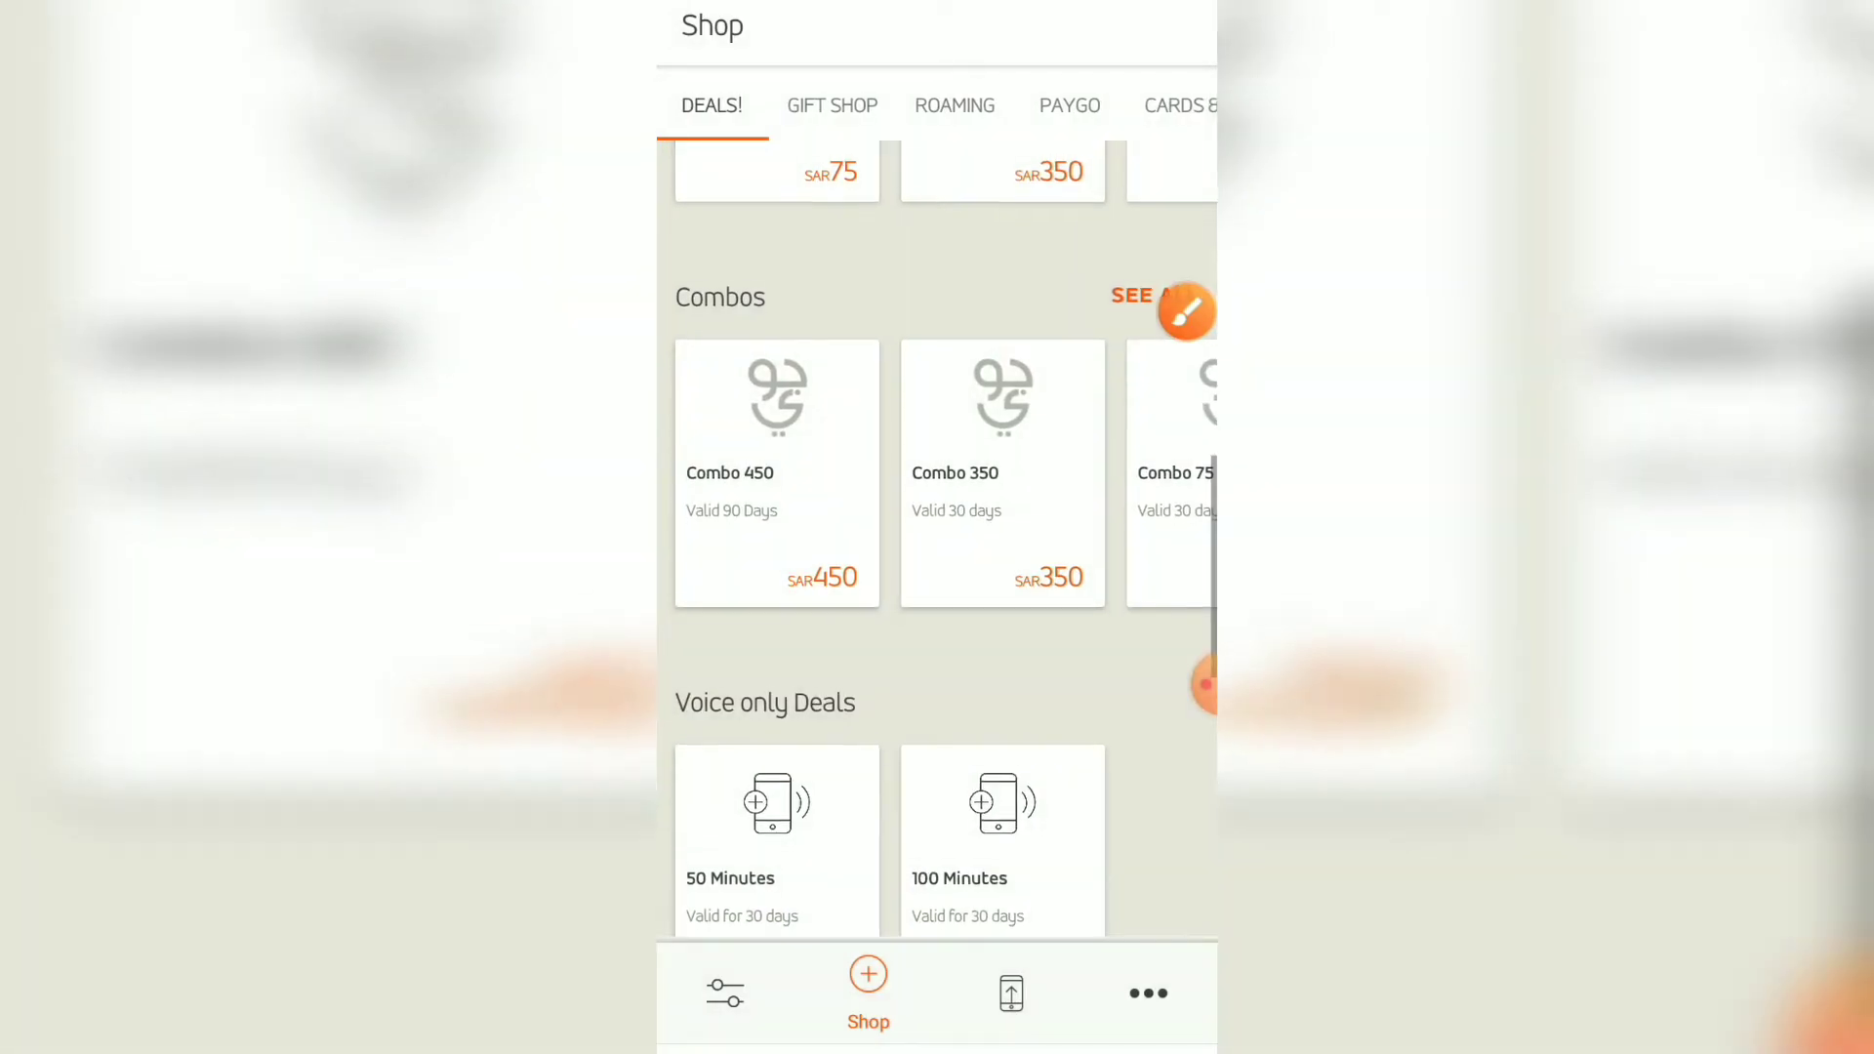
scroll(938, 469, down, 1)
scroll(938, 440, right, 5)
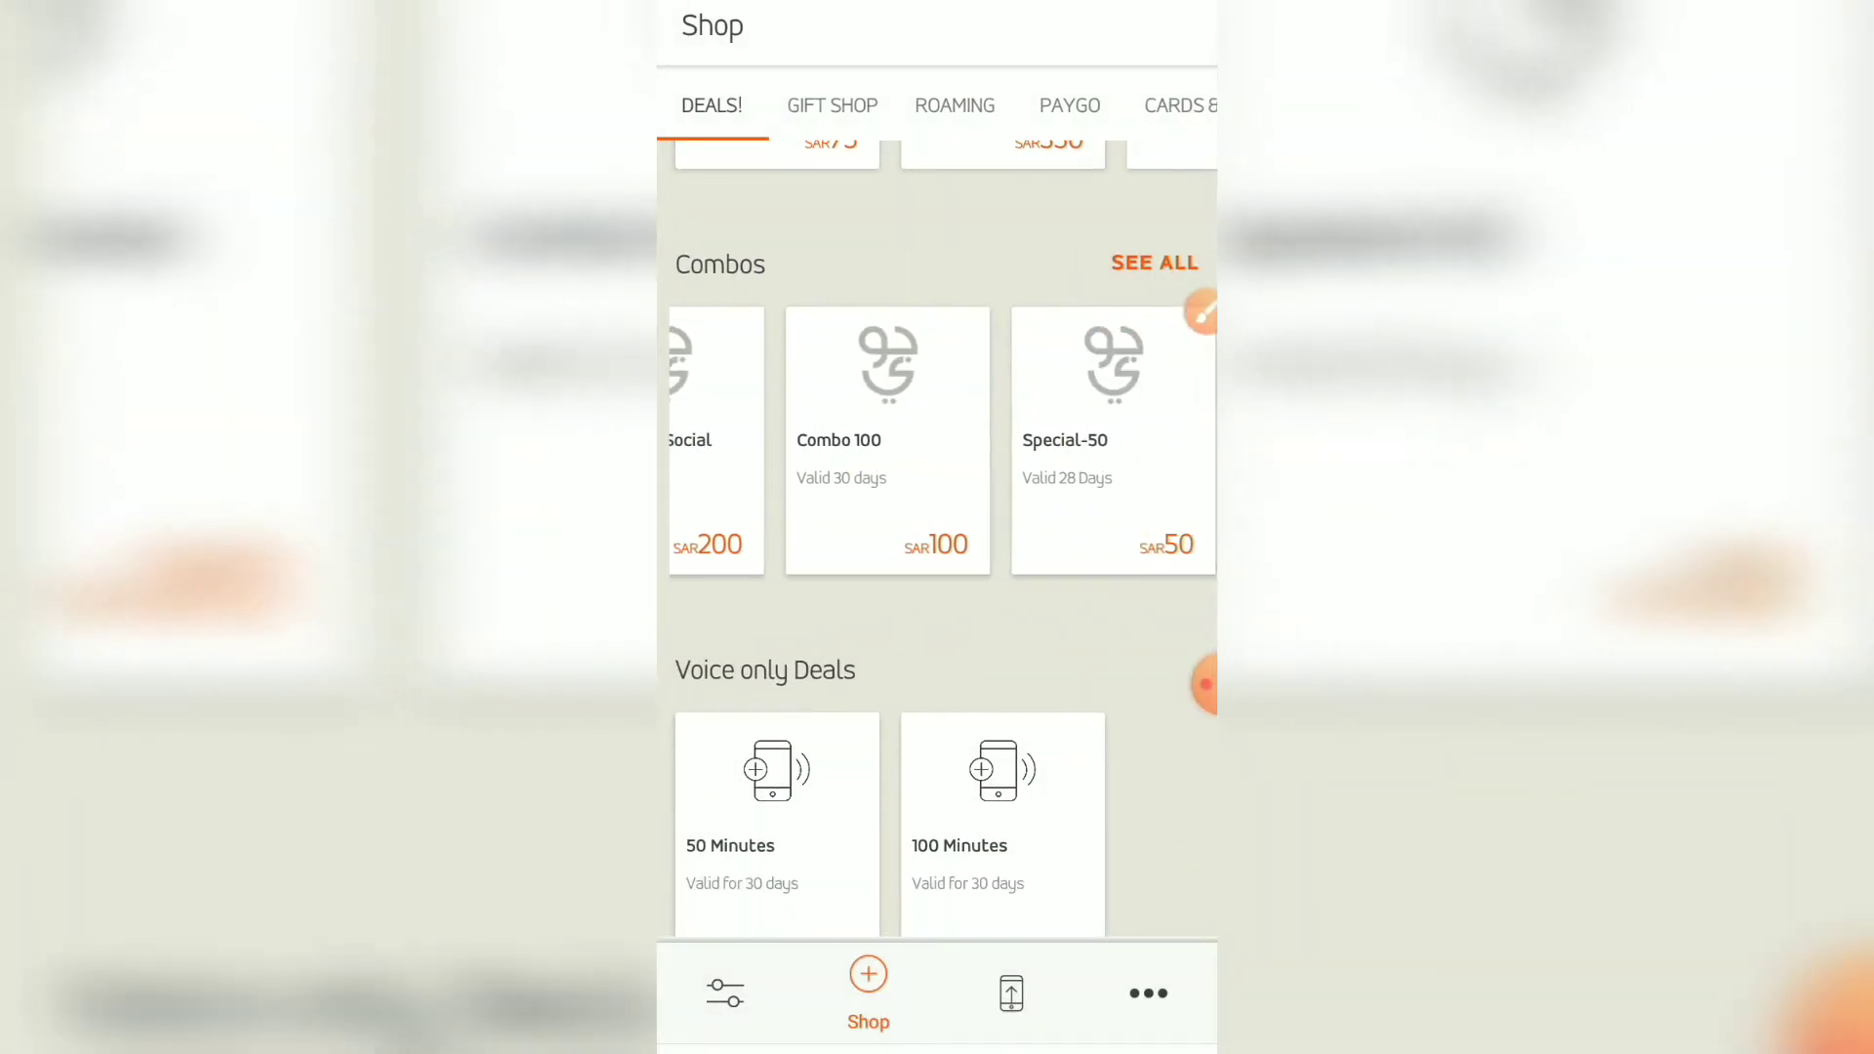
scroll(938, 439, right, 4)
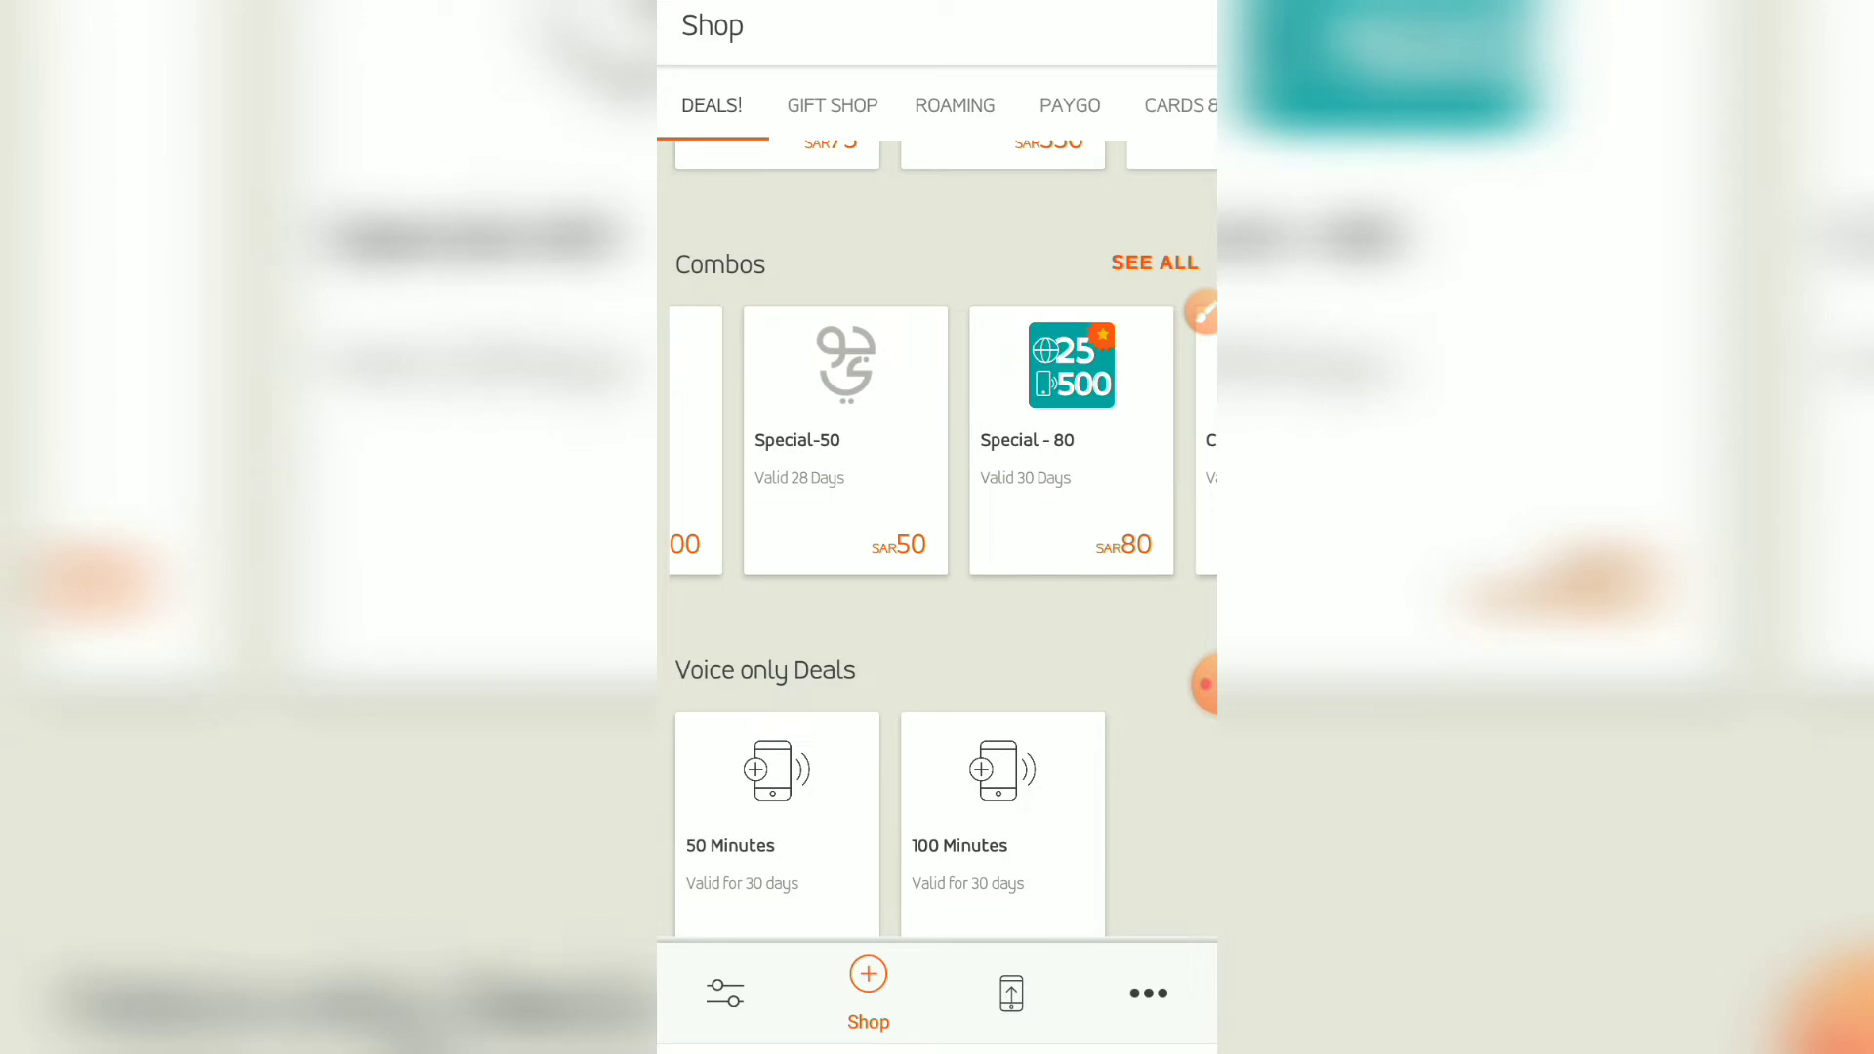
scroll(937, 439, left, 5)
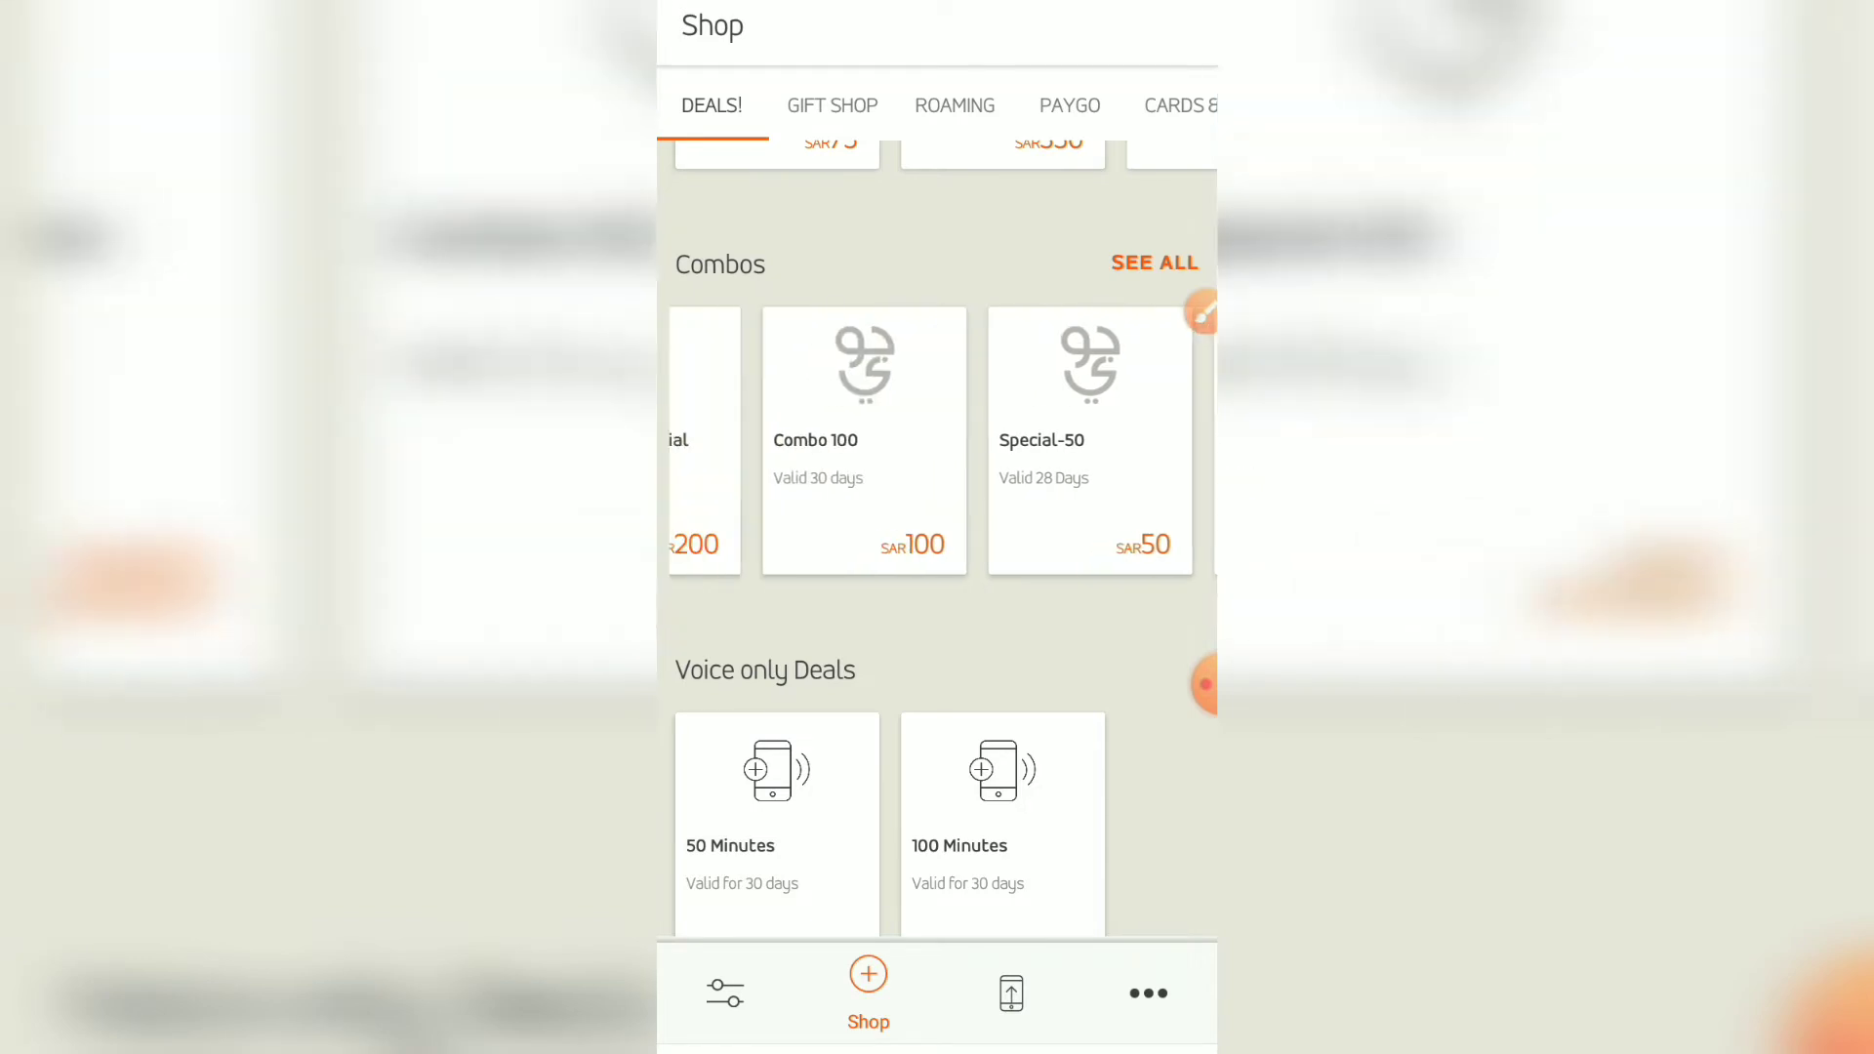
scroll(938, 440, left, 2)
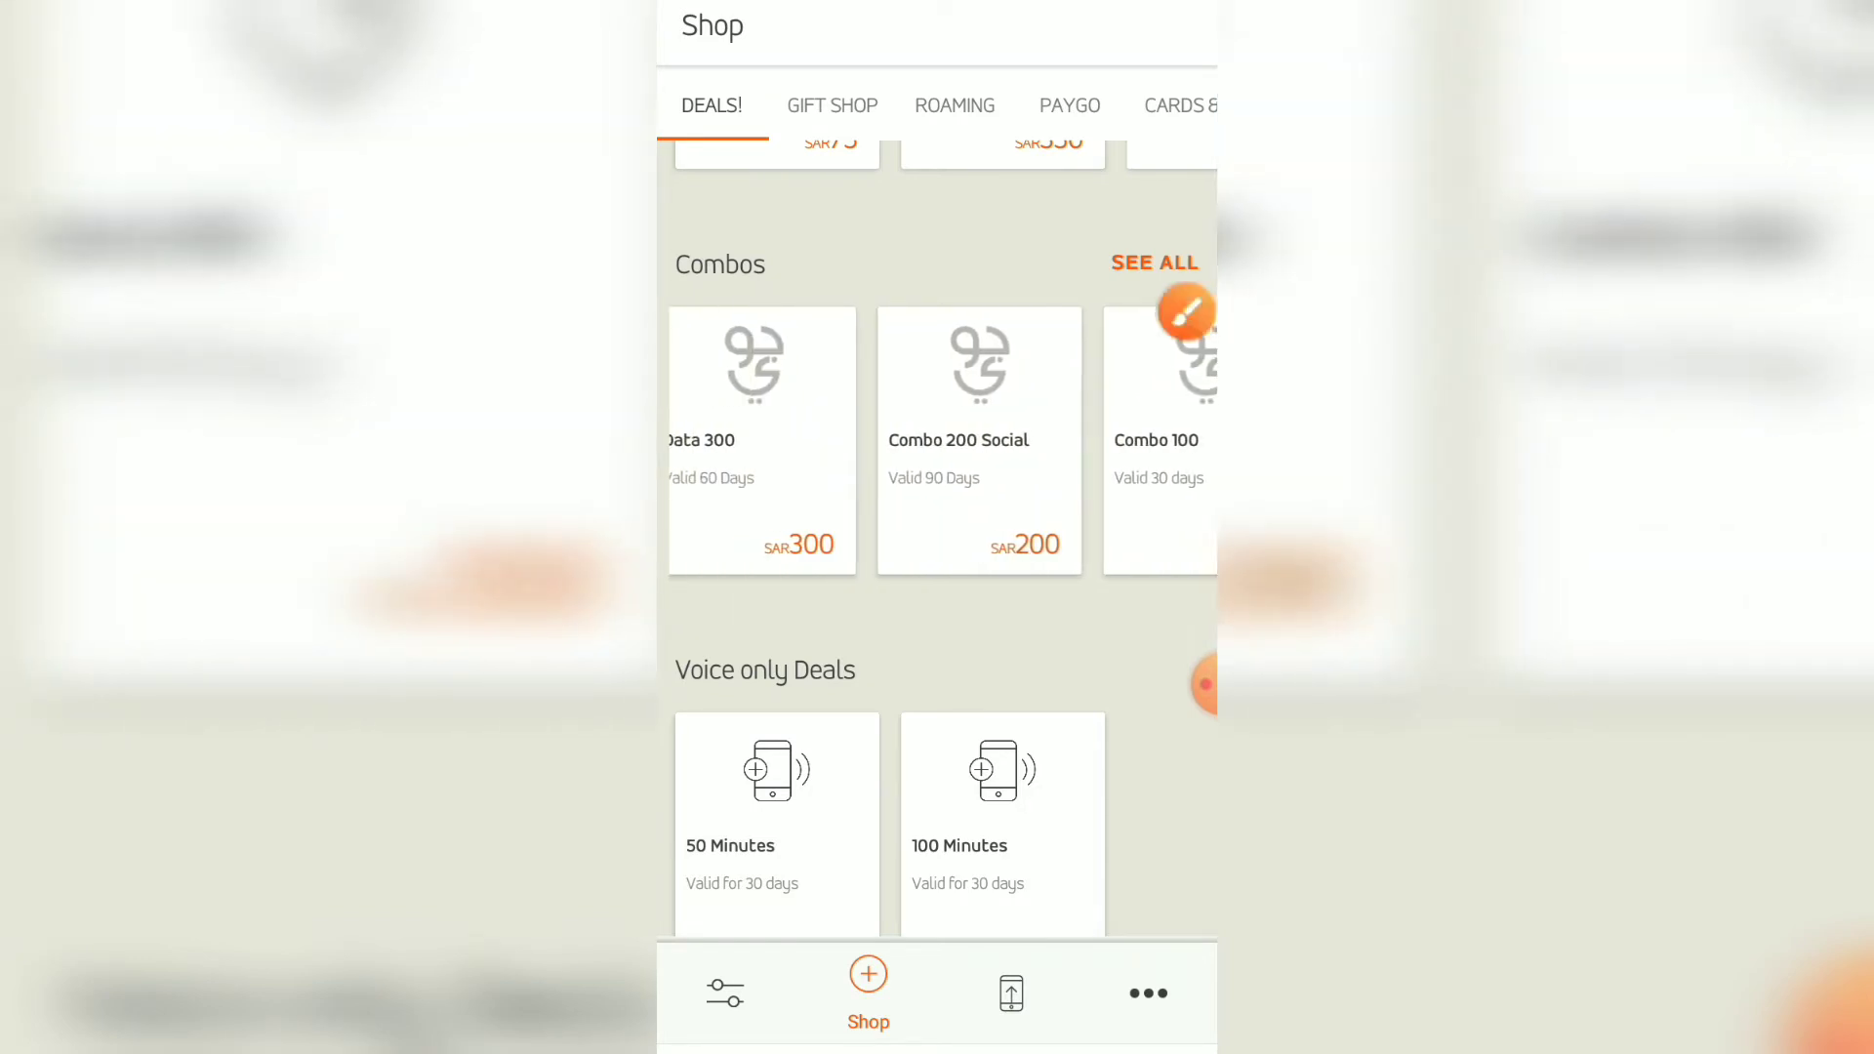
- Box the Valid 90 Days text on Combo 200 Social, then clear it
click(1199, 312)
click(986, 954)
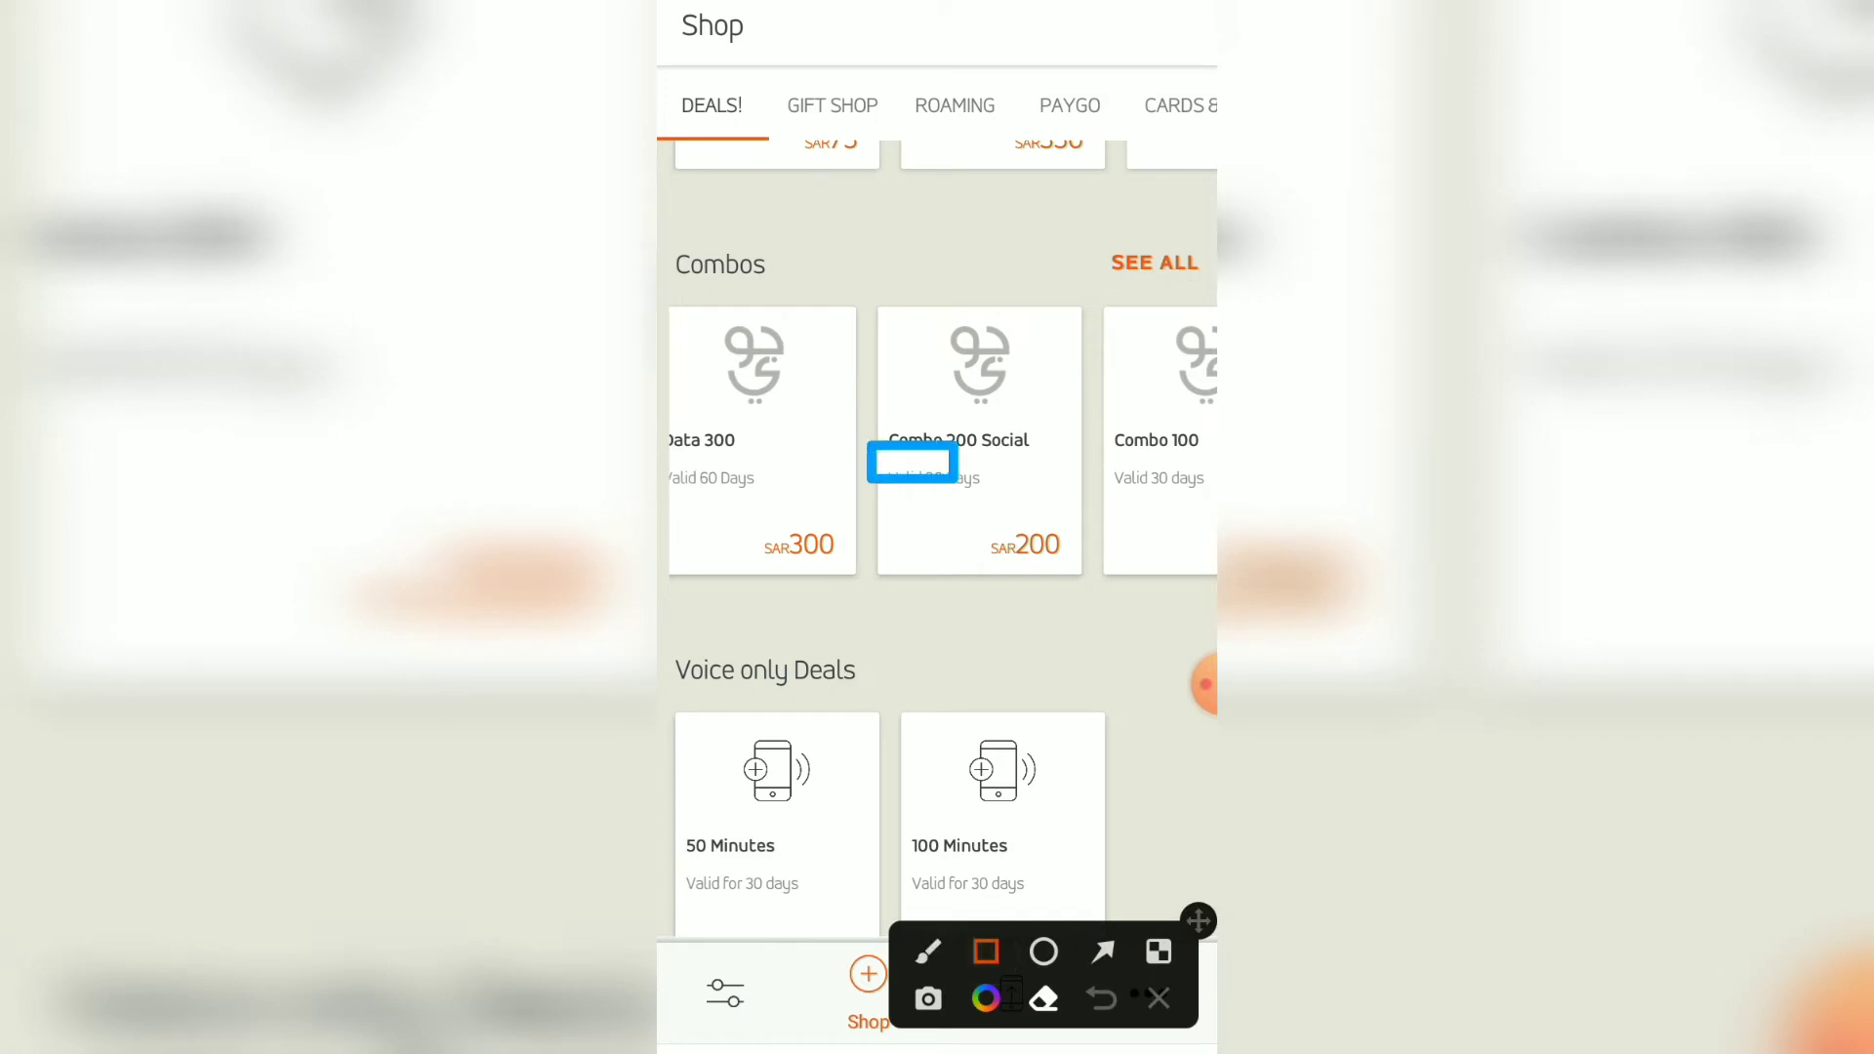
drag(873, 446, 1026, 497)
click(1156, 999)
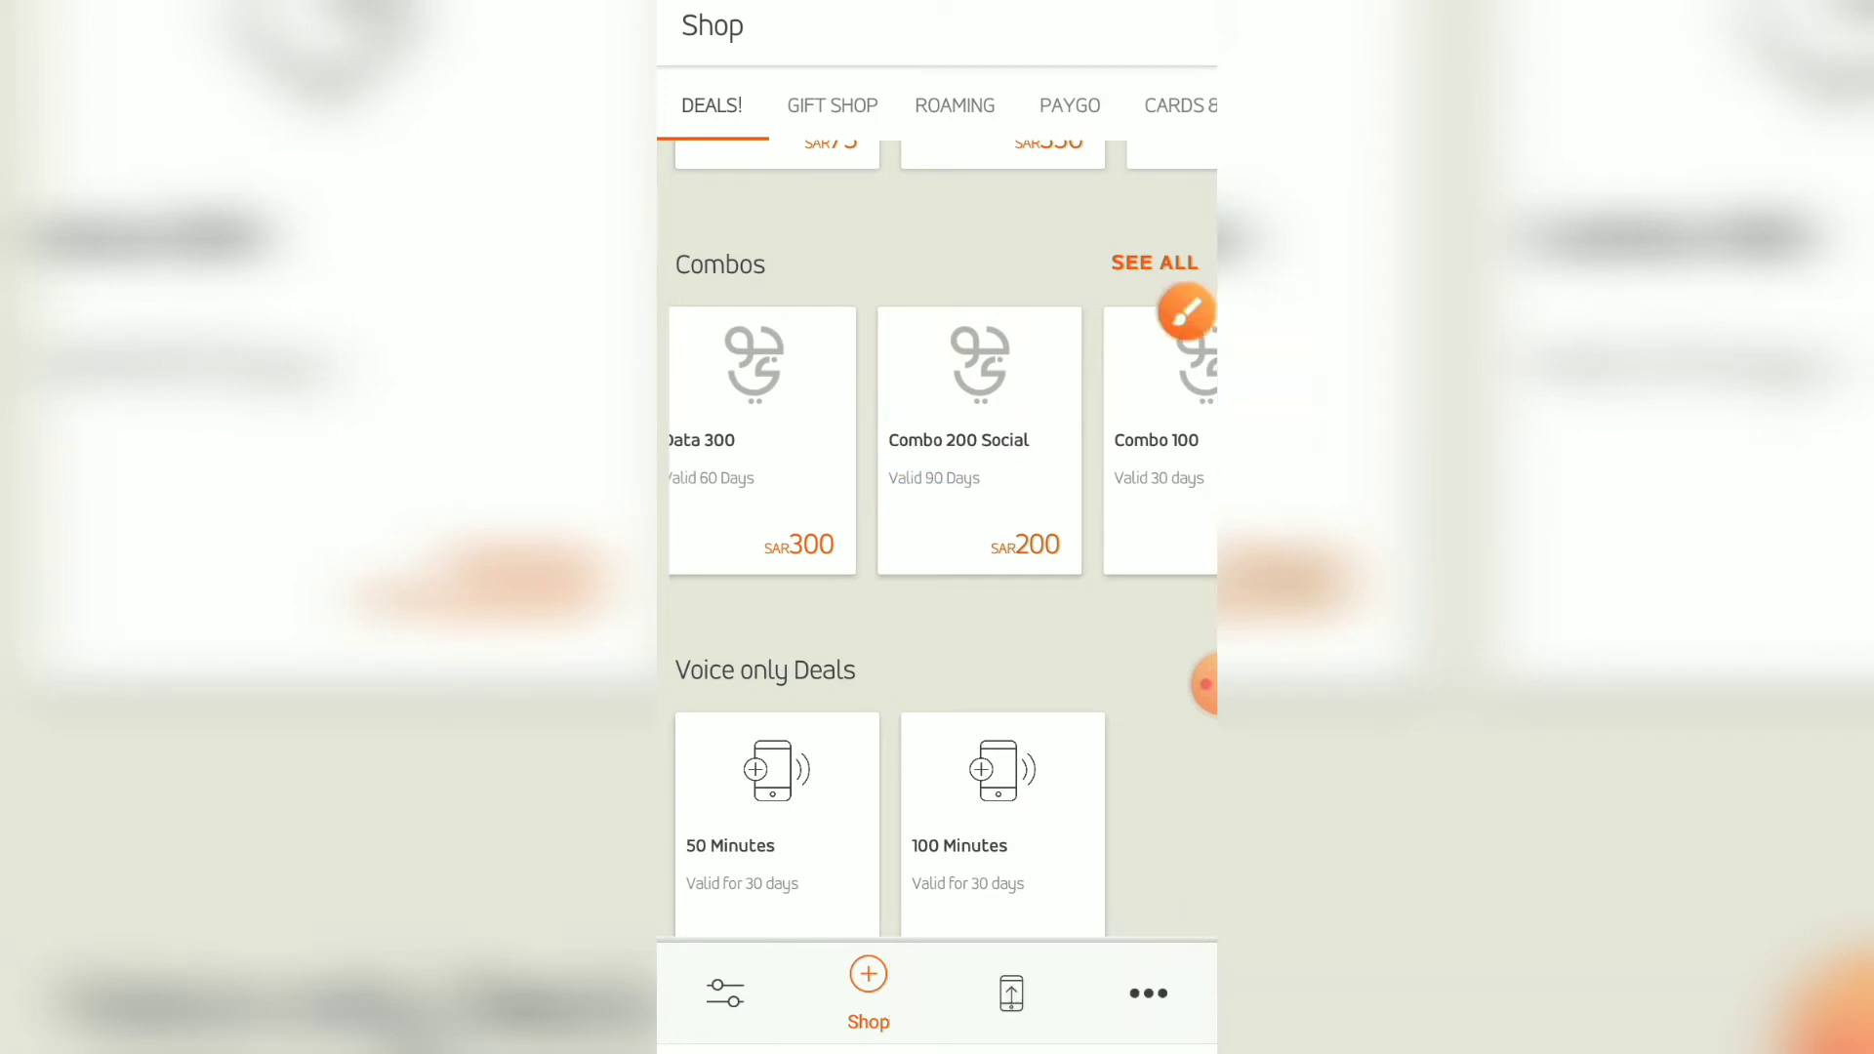
scroll(937, 440, left, 2)
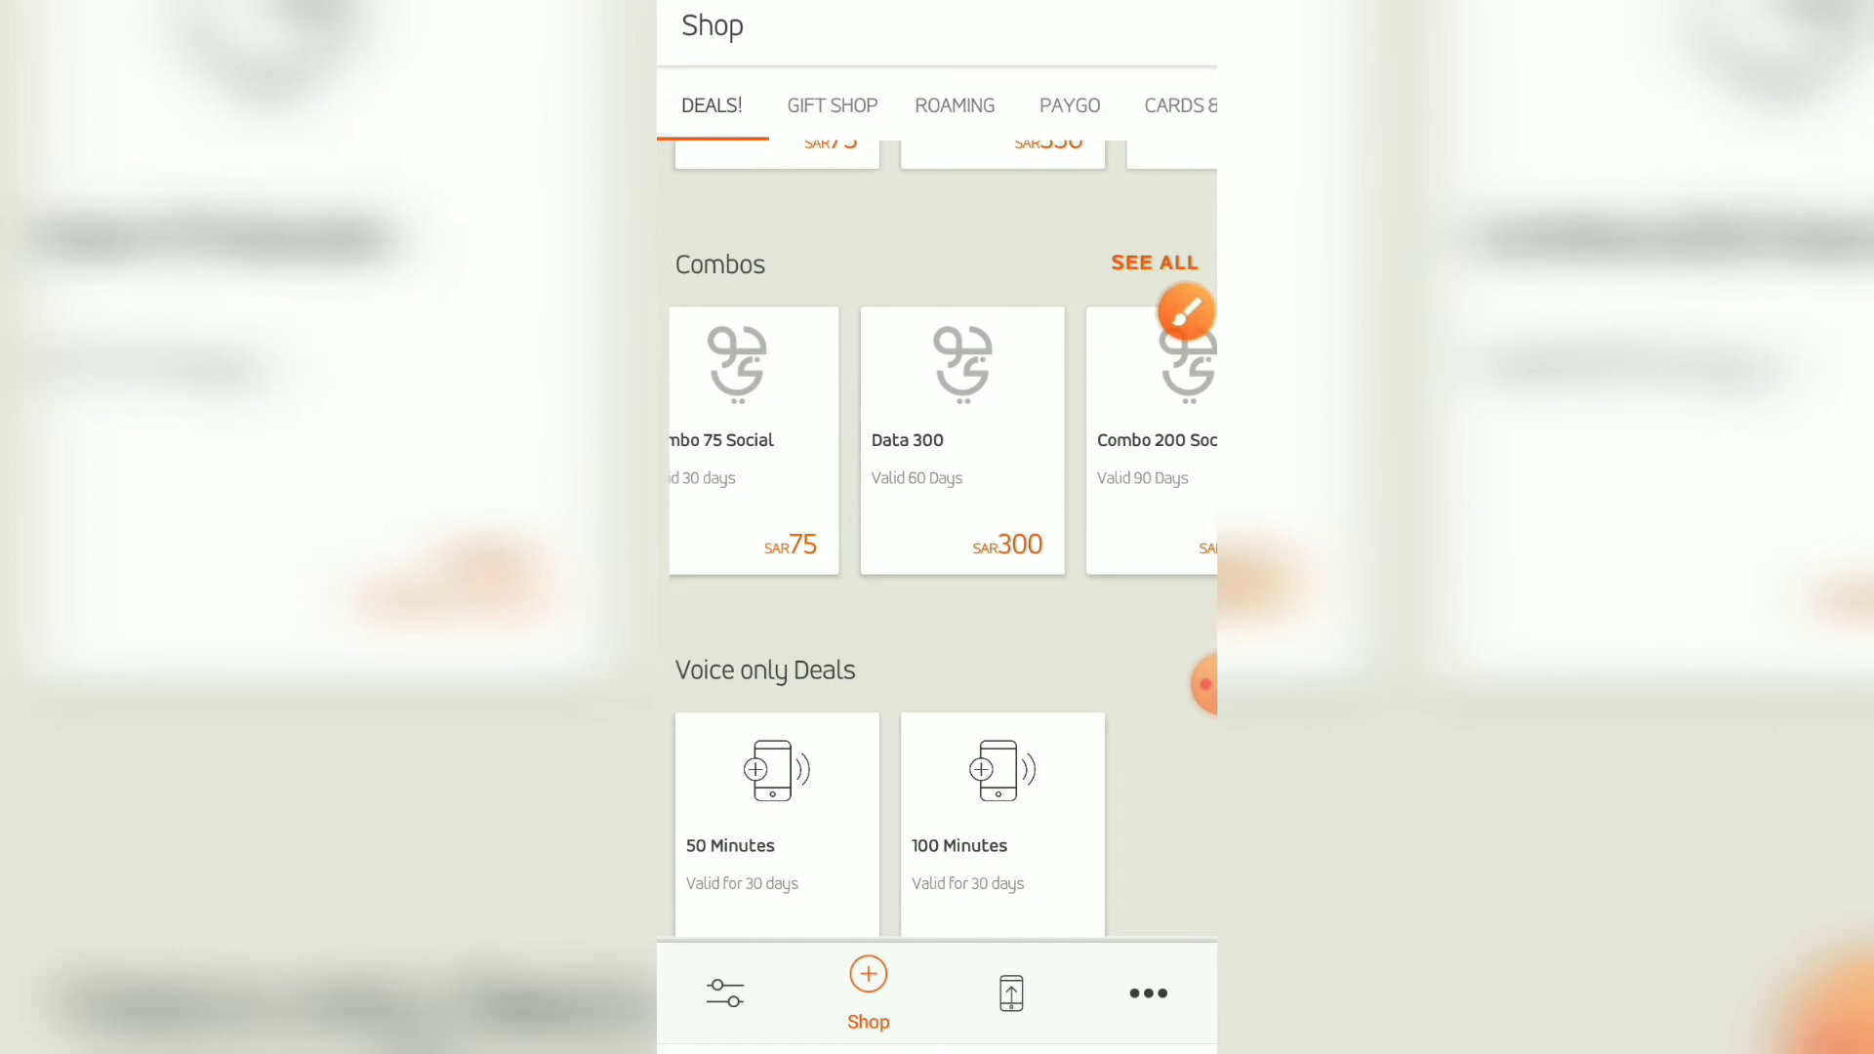
scroll(938, 512, up, 1)
- Circle Valid 60 Days on the Data 300 card, clear it, and open Data 300
click(1183, 311)
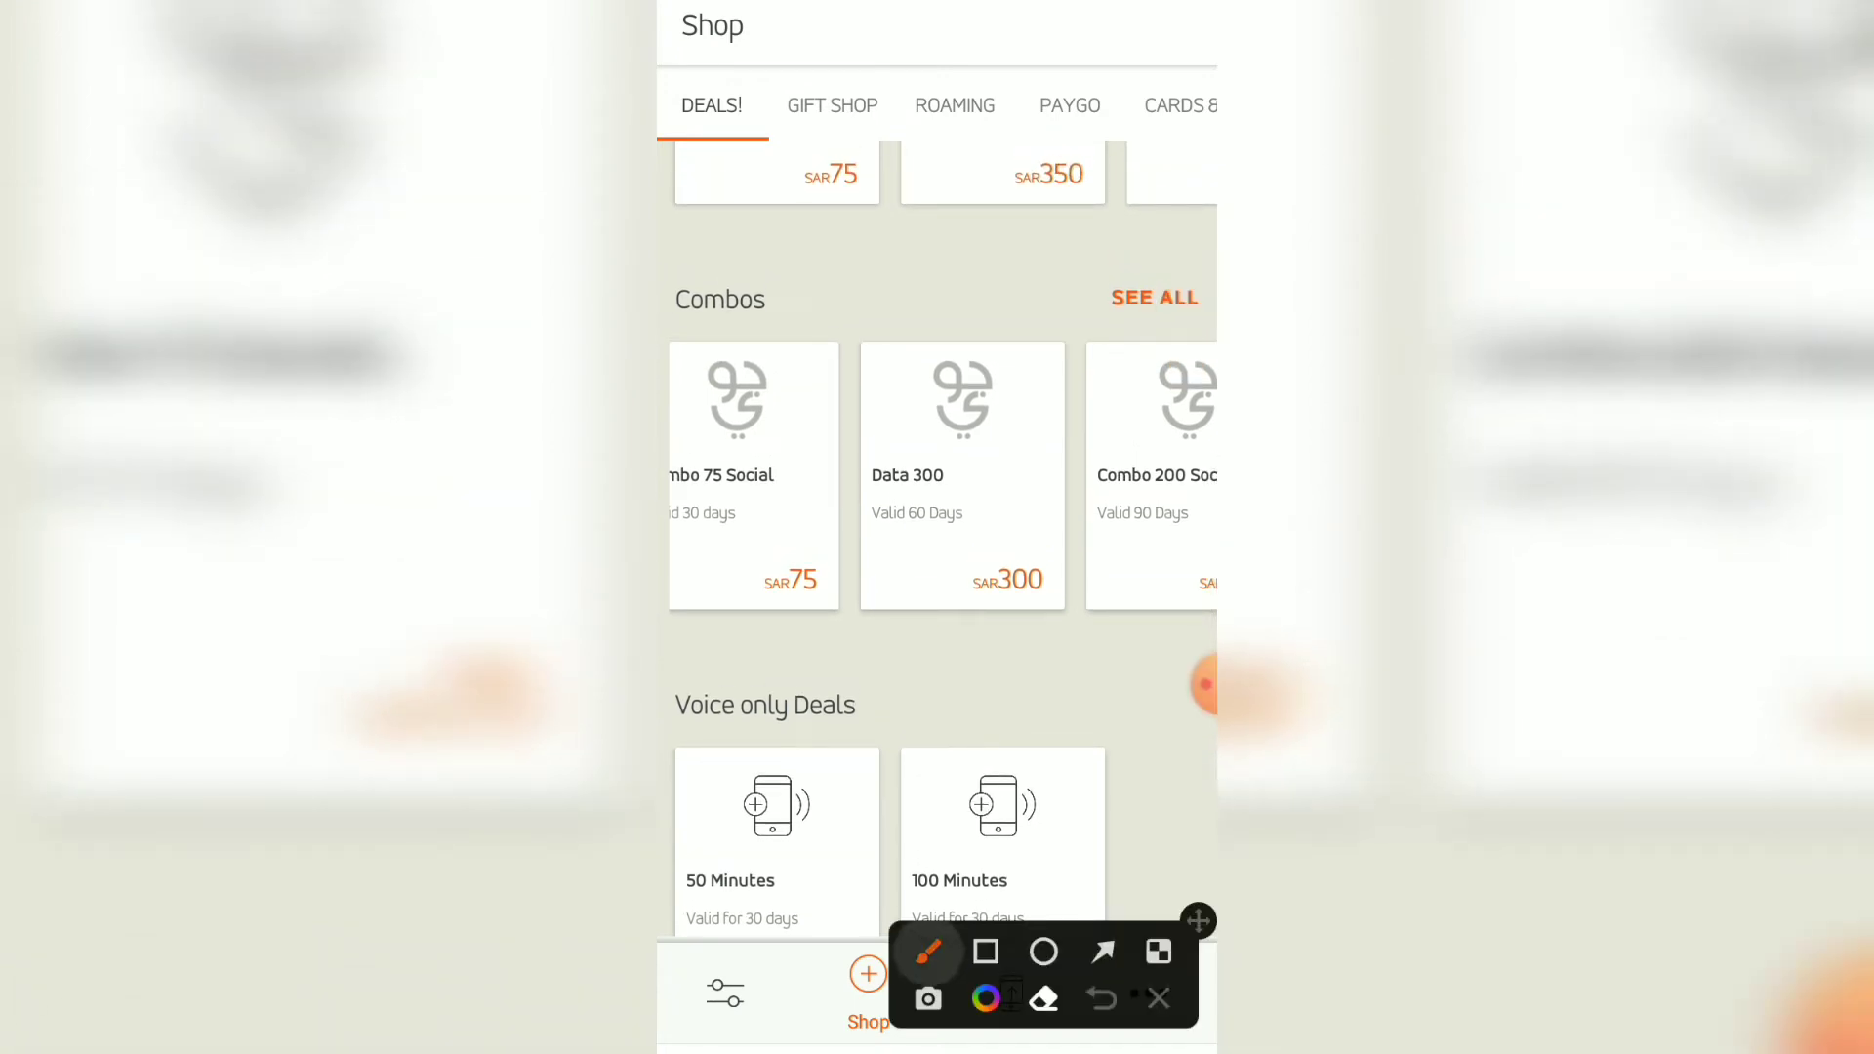
drag(1003, 498, 1004, 515)
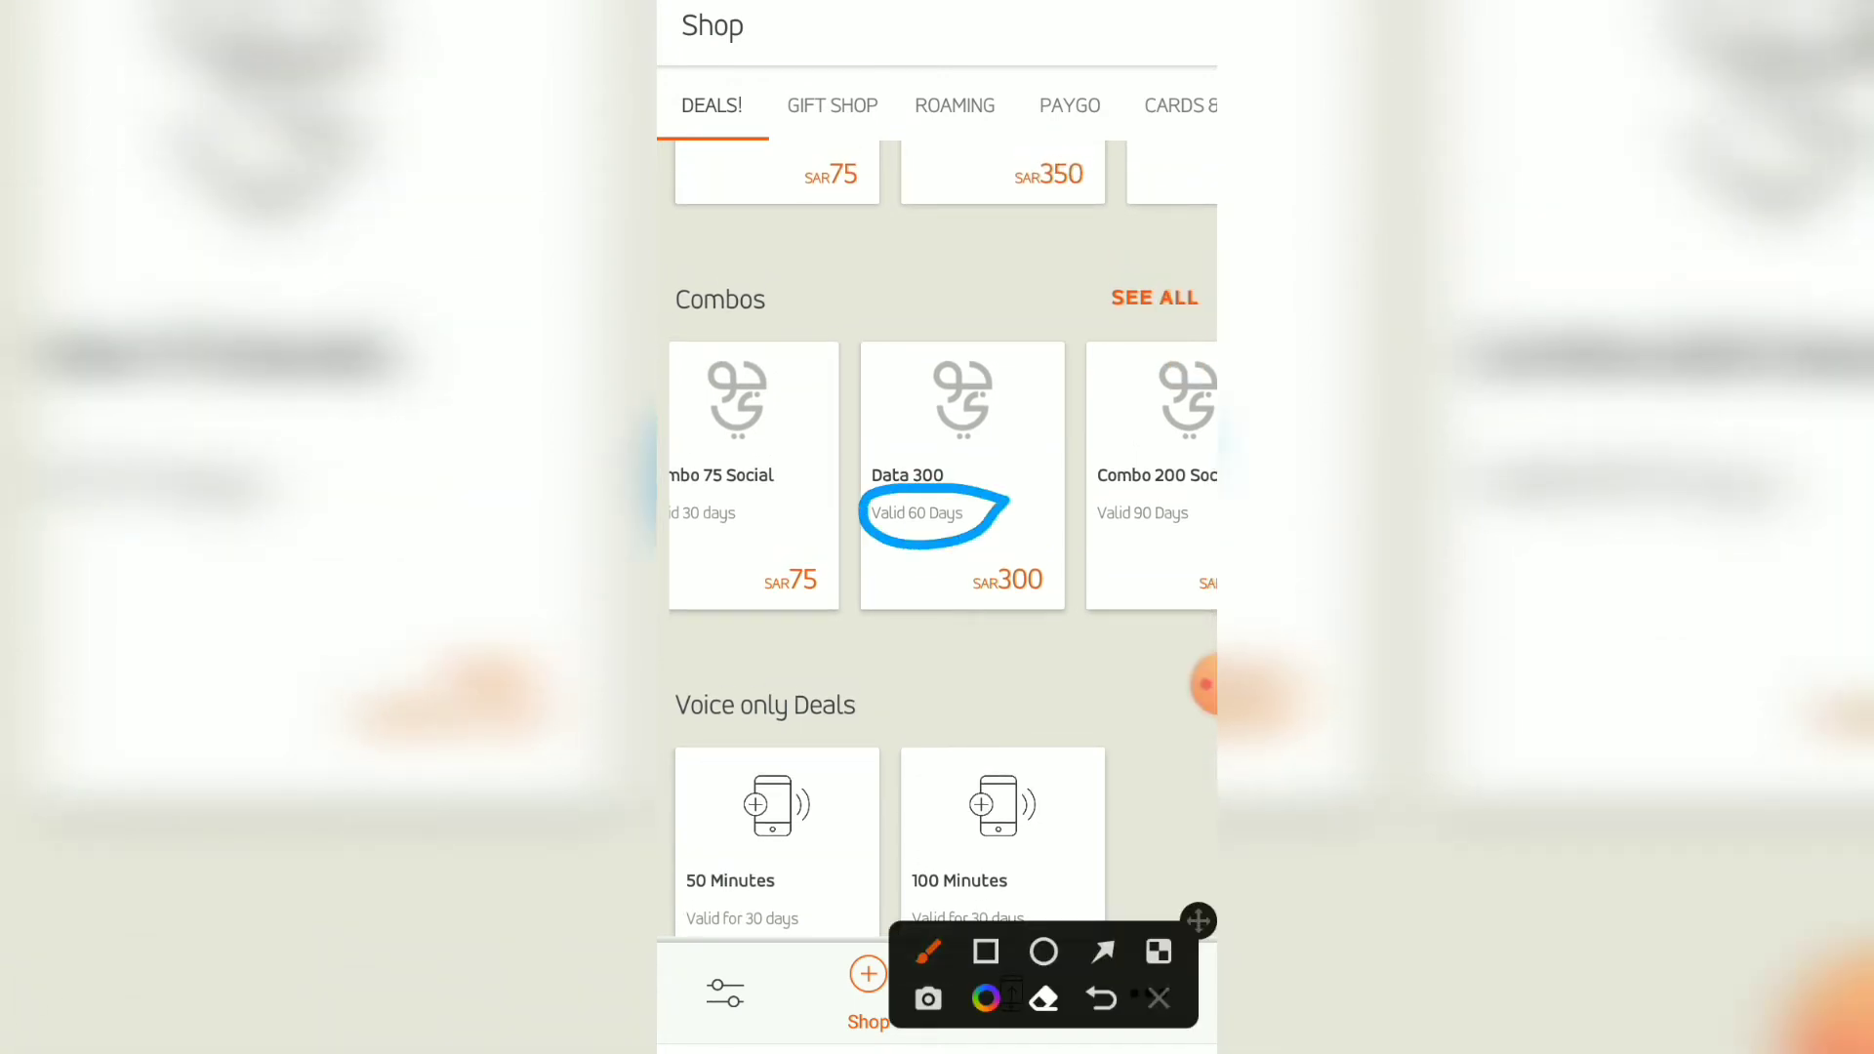
click(1158, 1000)
click(962, 475)
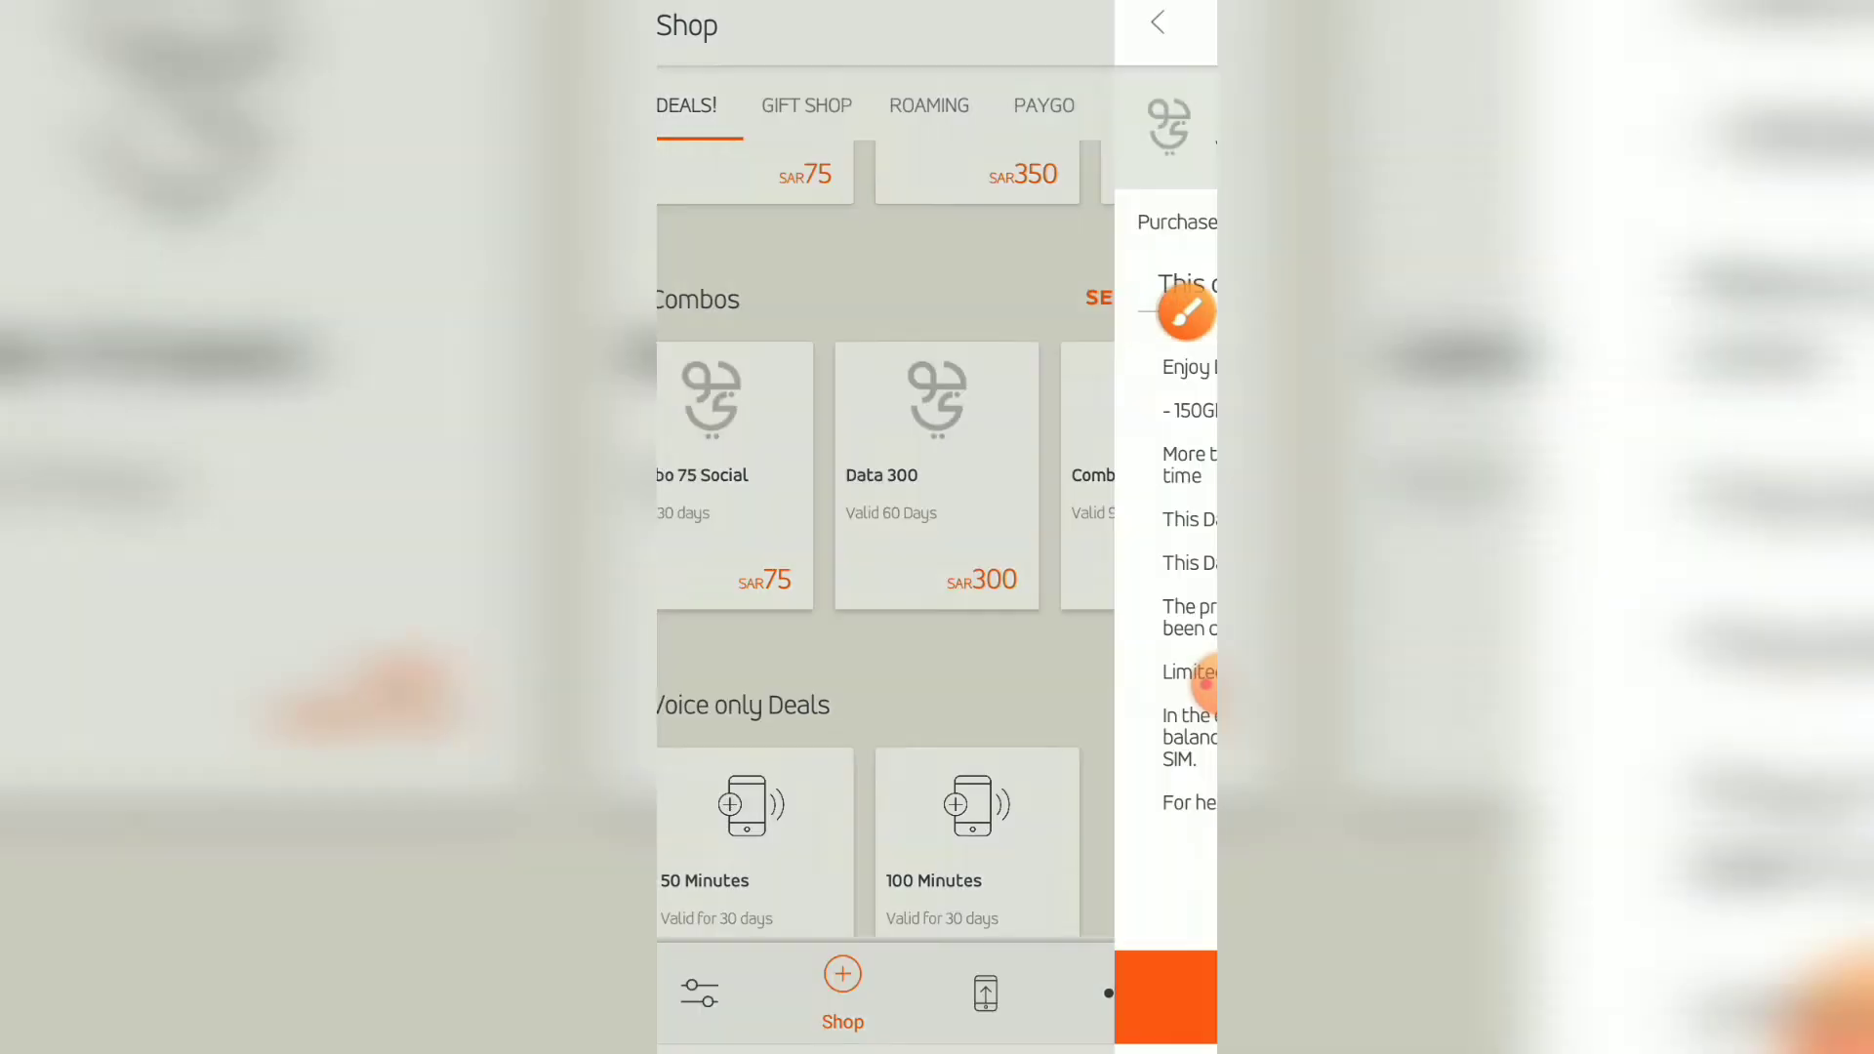
- Circle the 150GB local data, SAR 300 price and Valid 60 Days on Data 300
click(1183, 310)
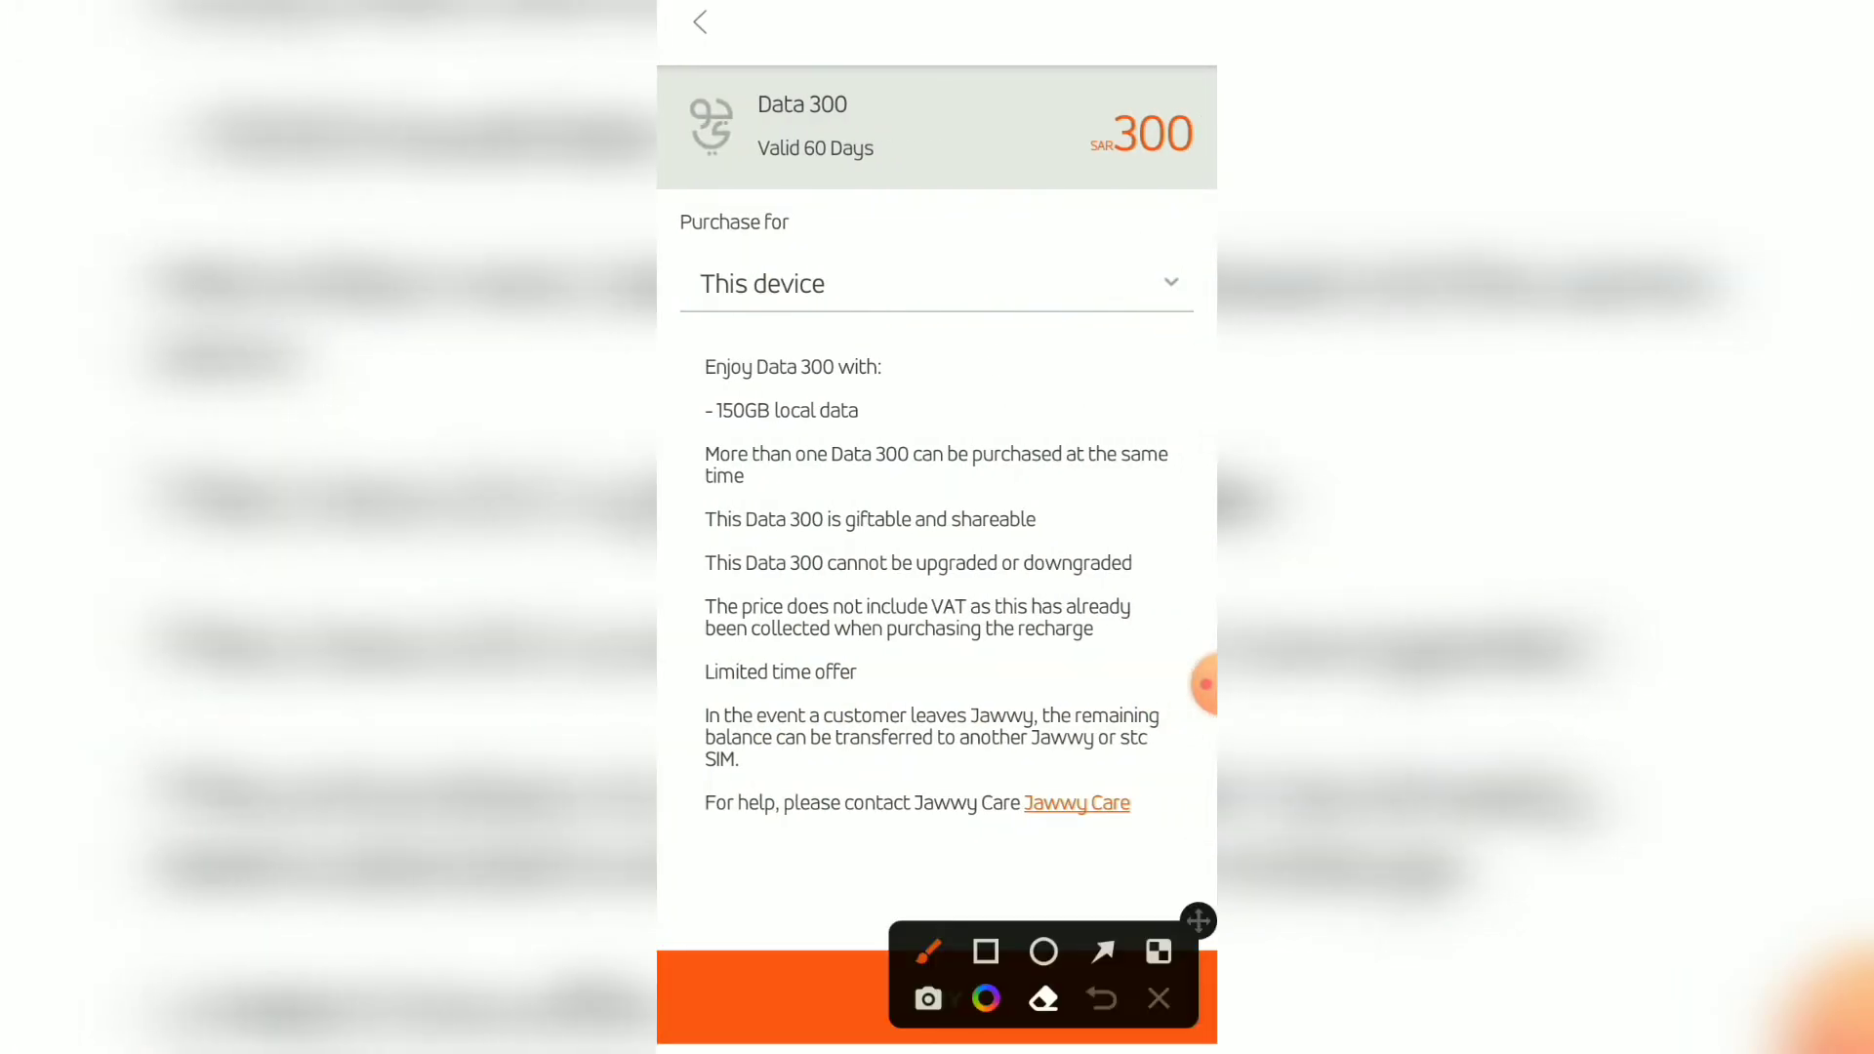
drag(901, 406, 897, 417)
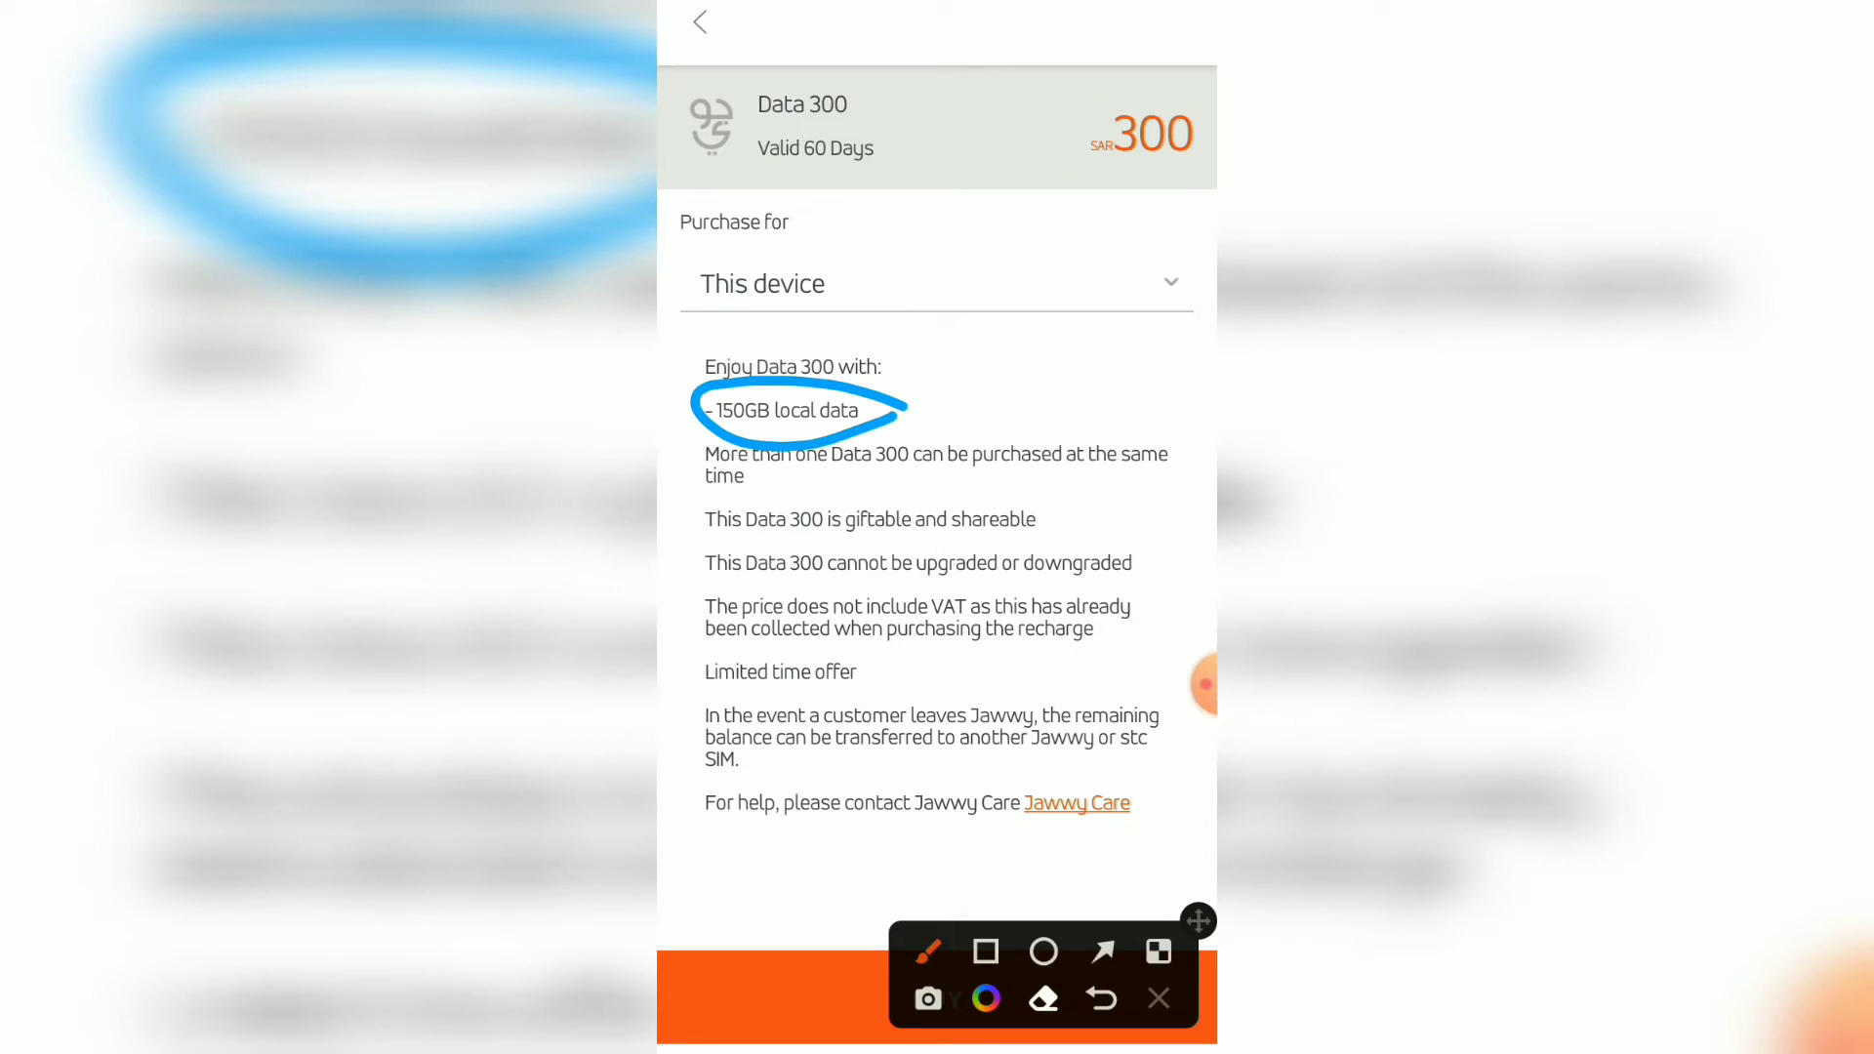
drag(1172, 76, 1180, 67)
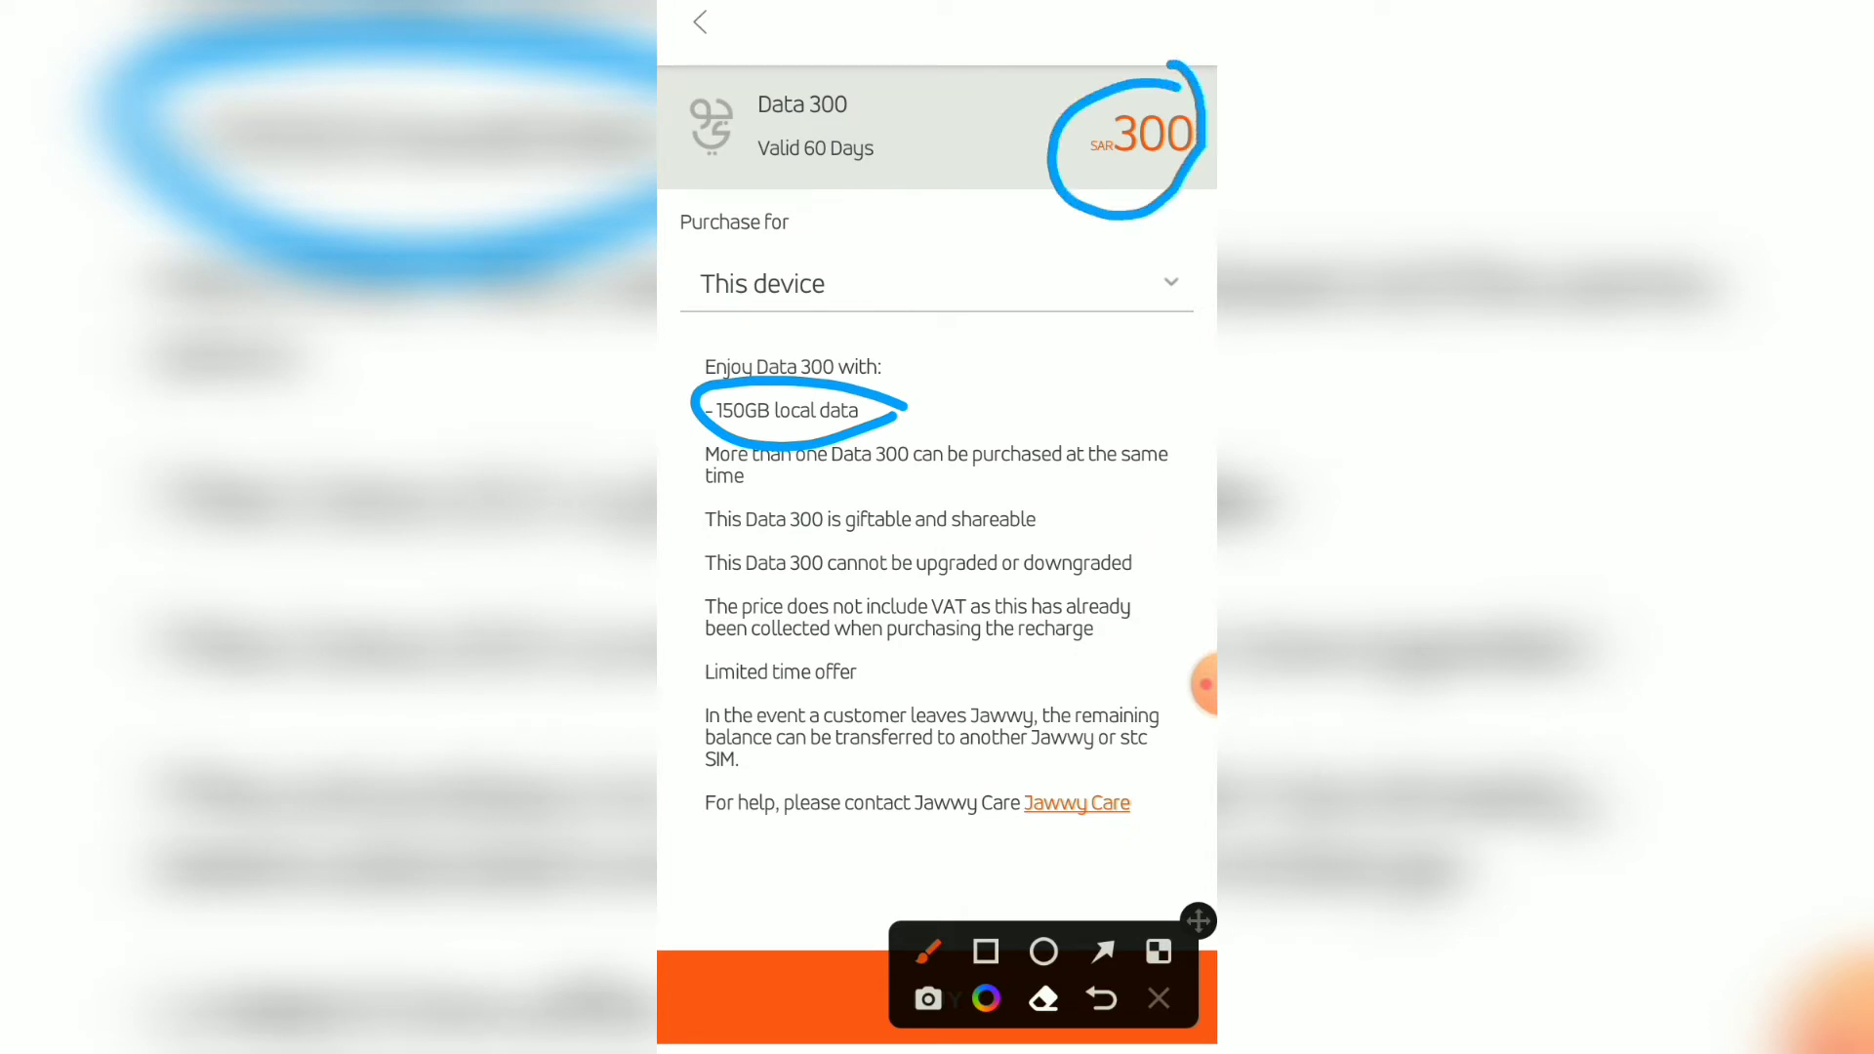
drag(894, 124, 899, 161)
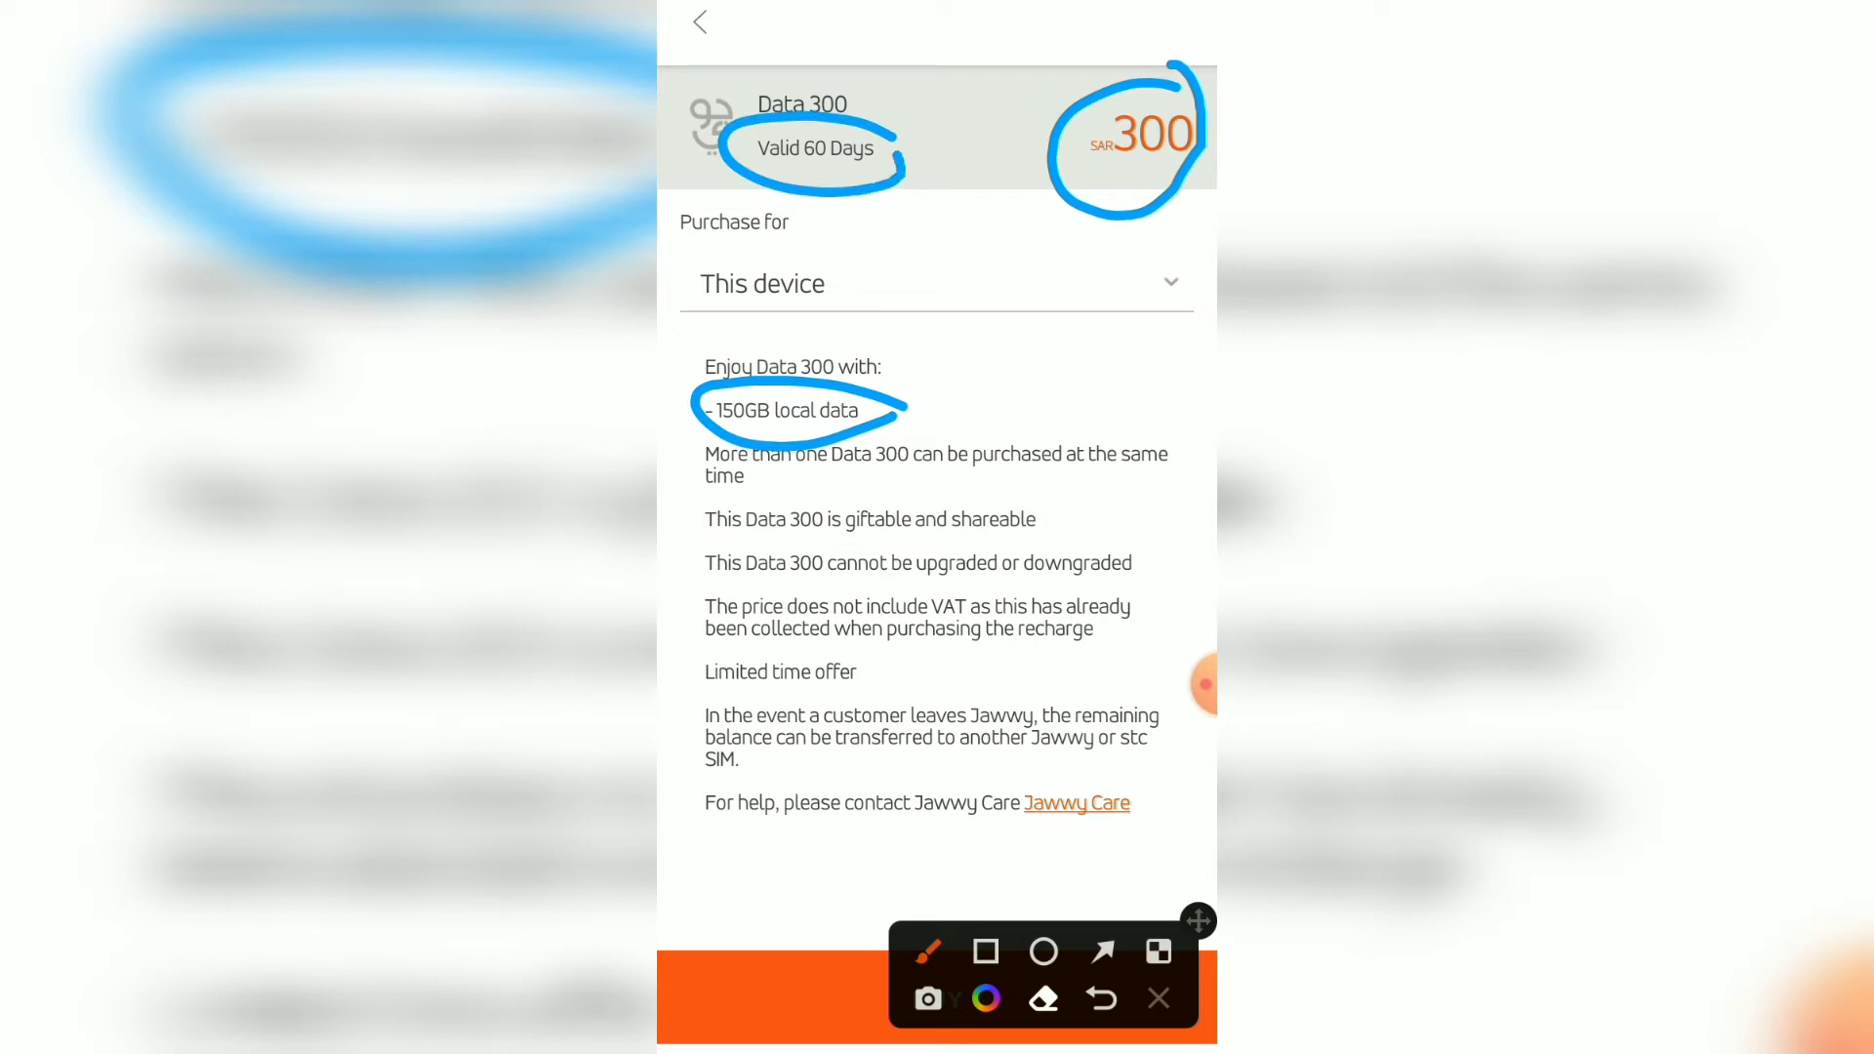
- Clear the Data 300 marks, return to Shop deals, and briefly box the Combo 450 card
click(1159, 1000)
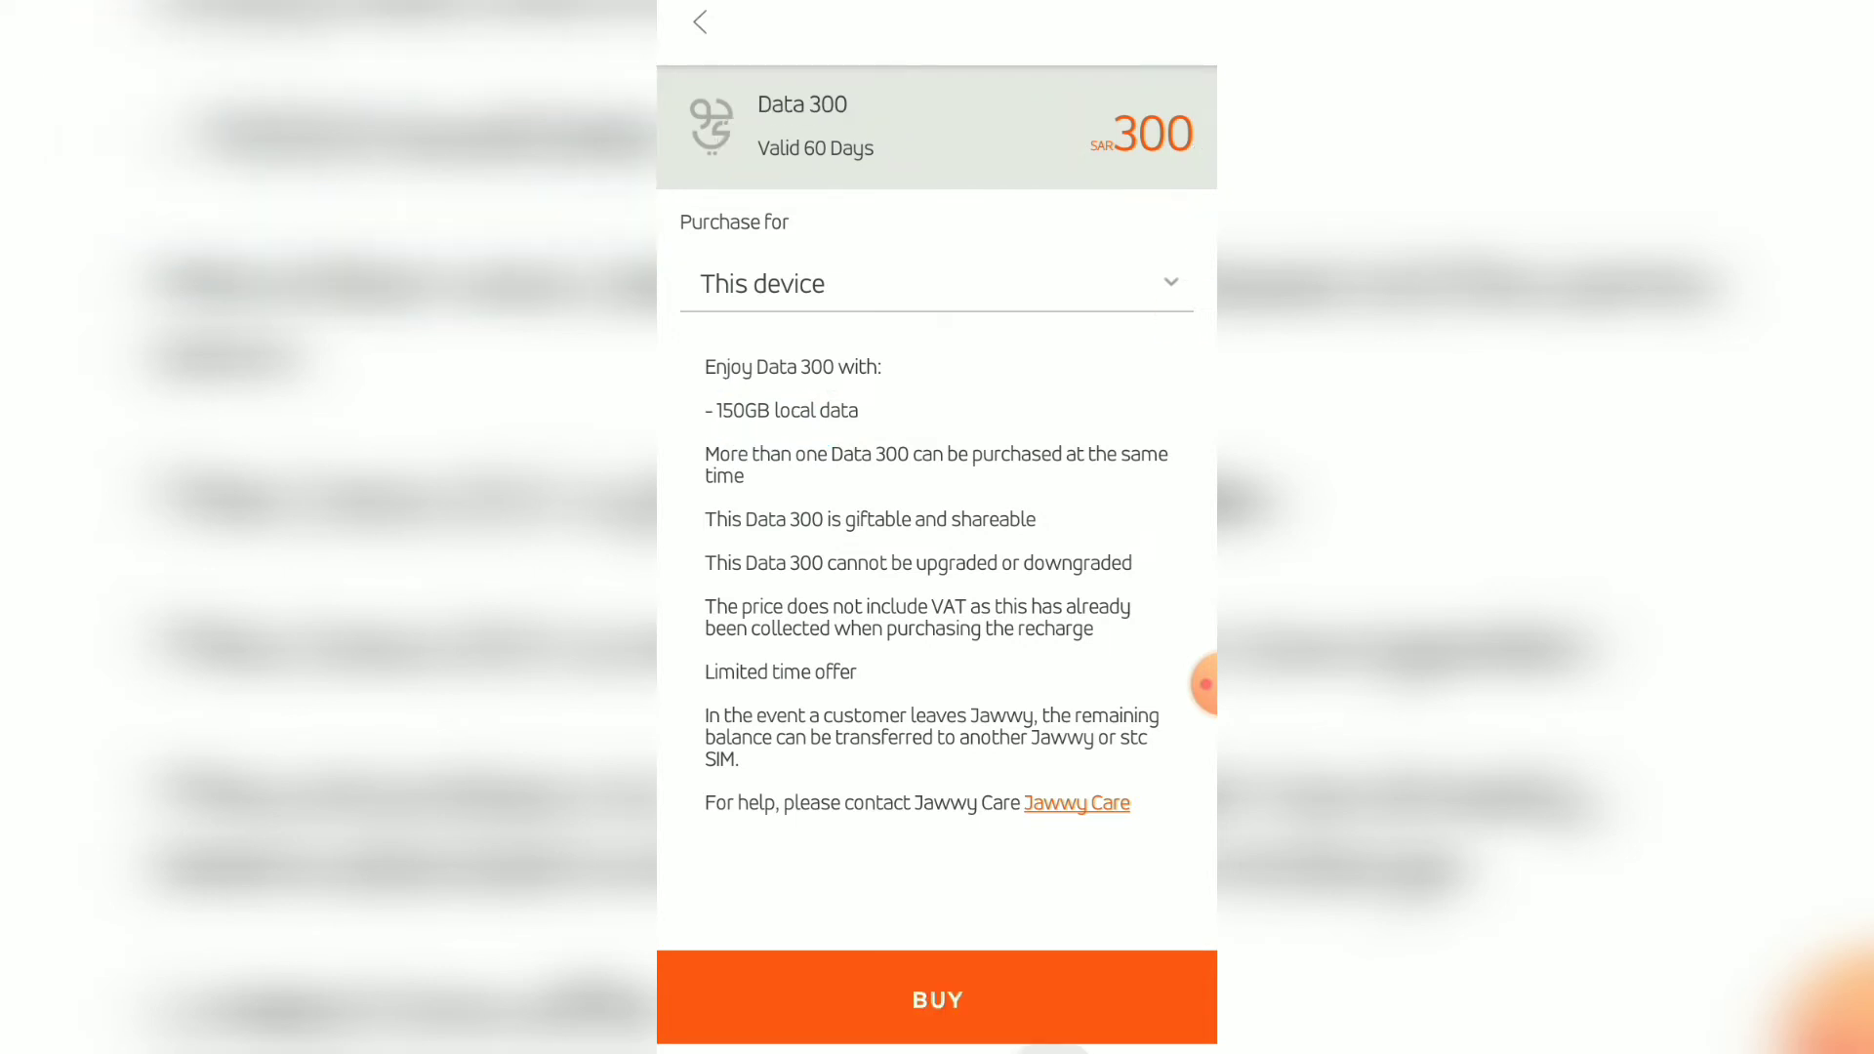
click(699, 20)
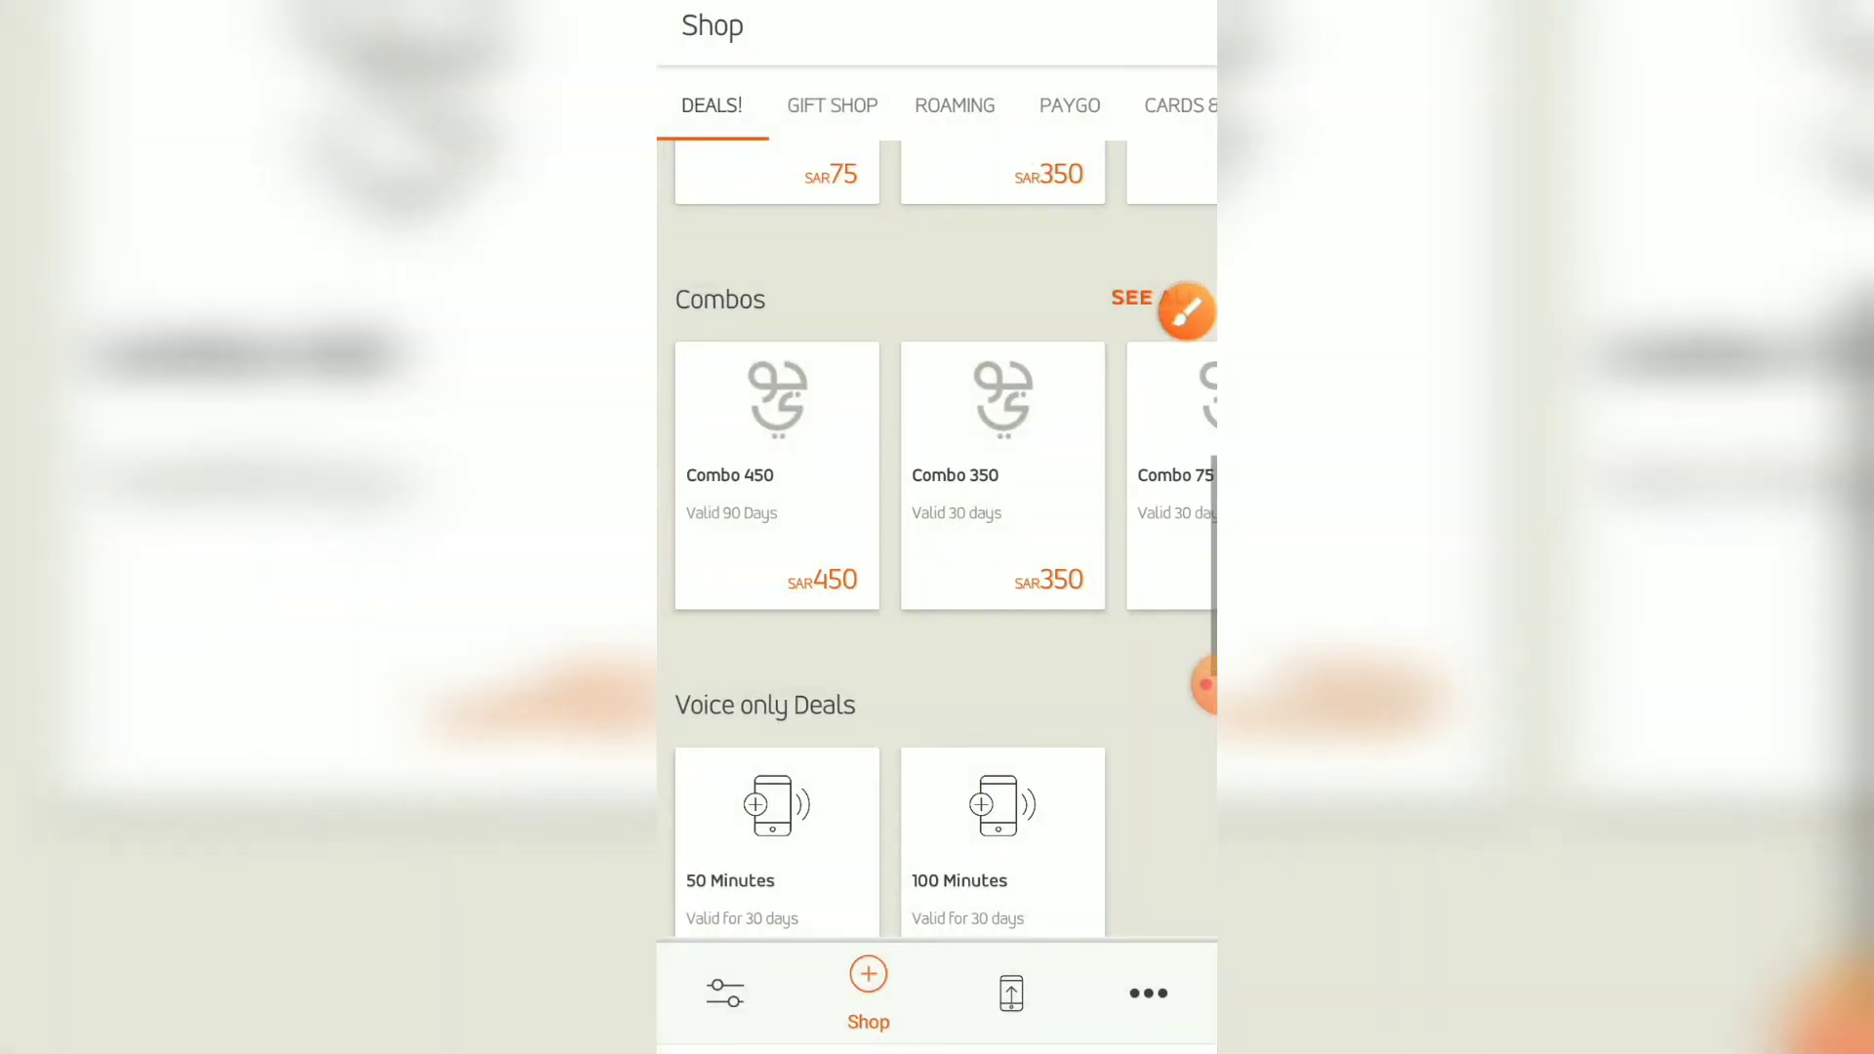
scroll(937, 476, right, 3)
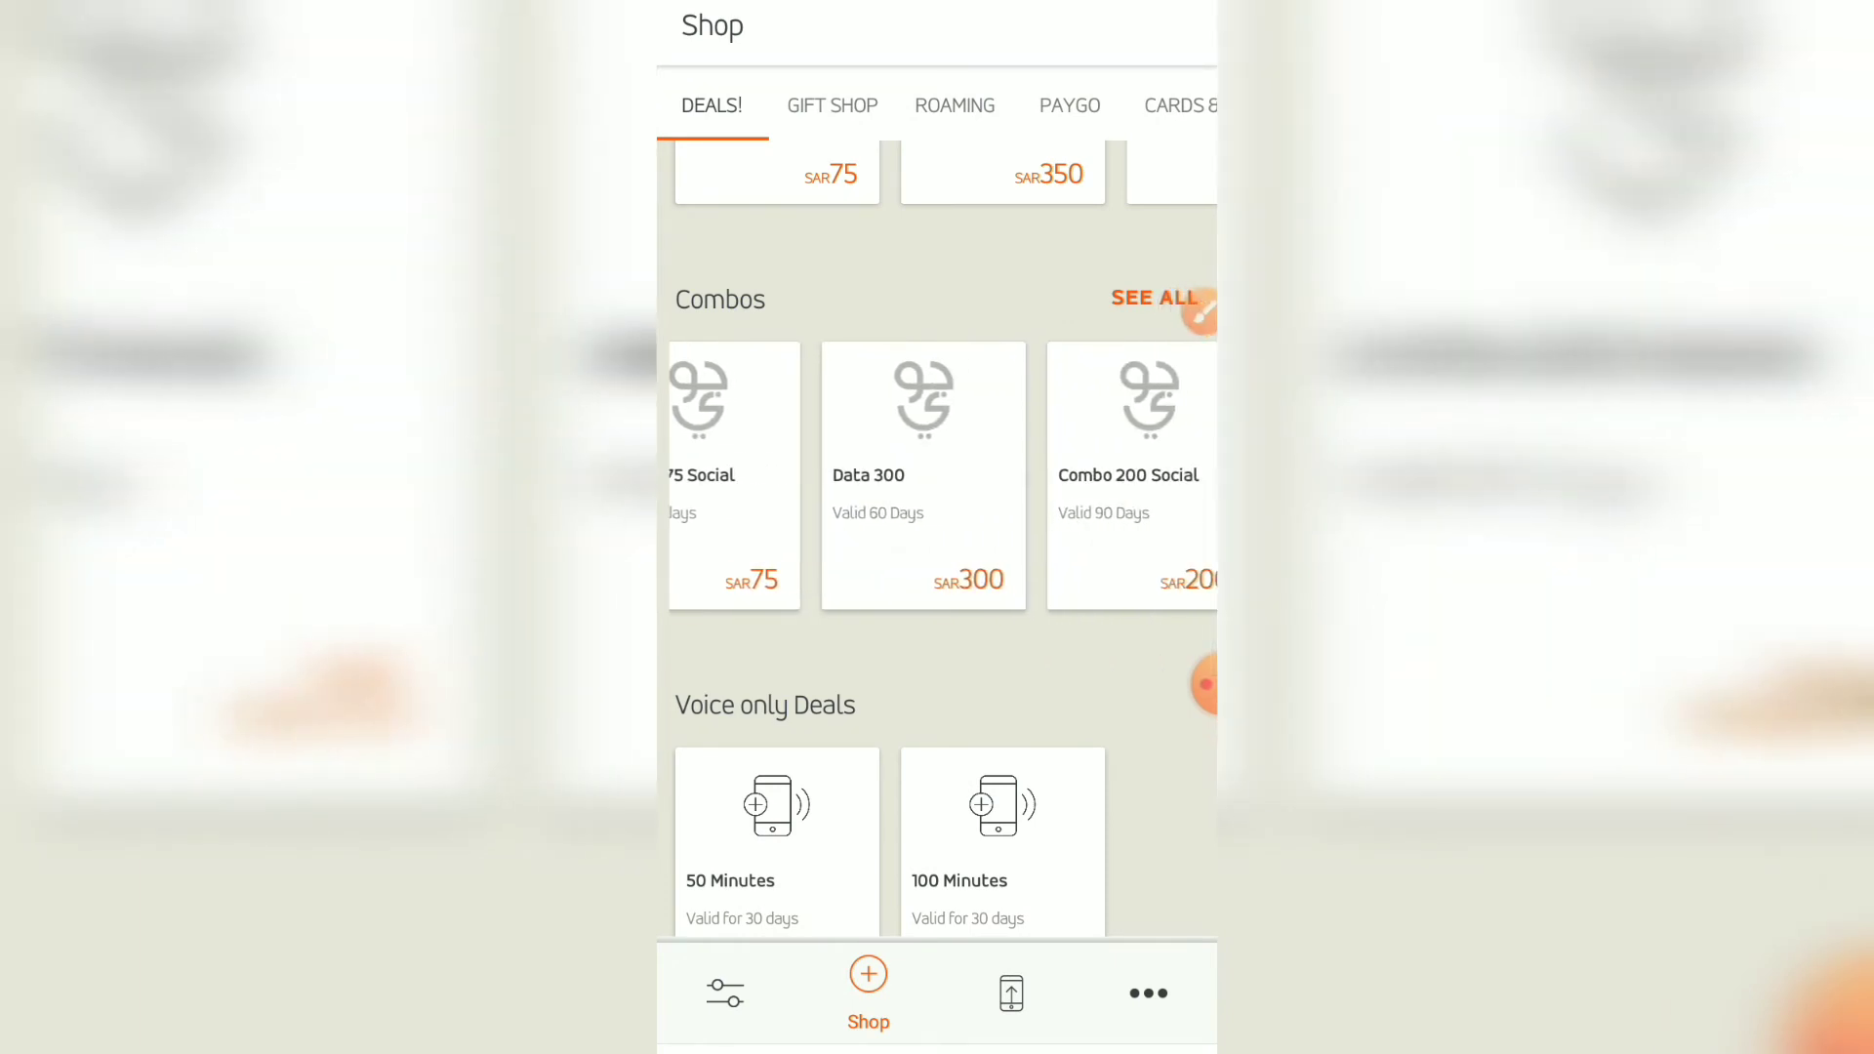
scroll(937, 476, left, 2)
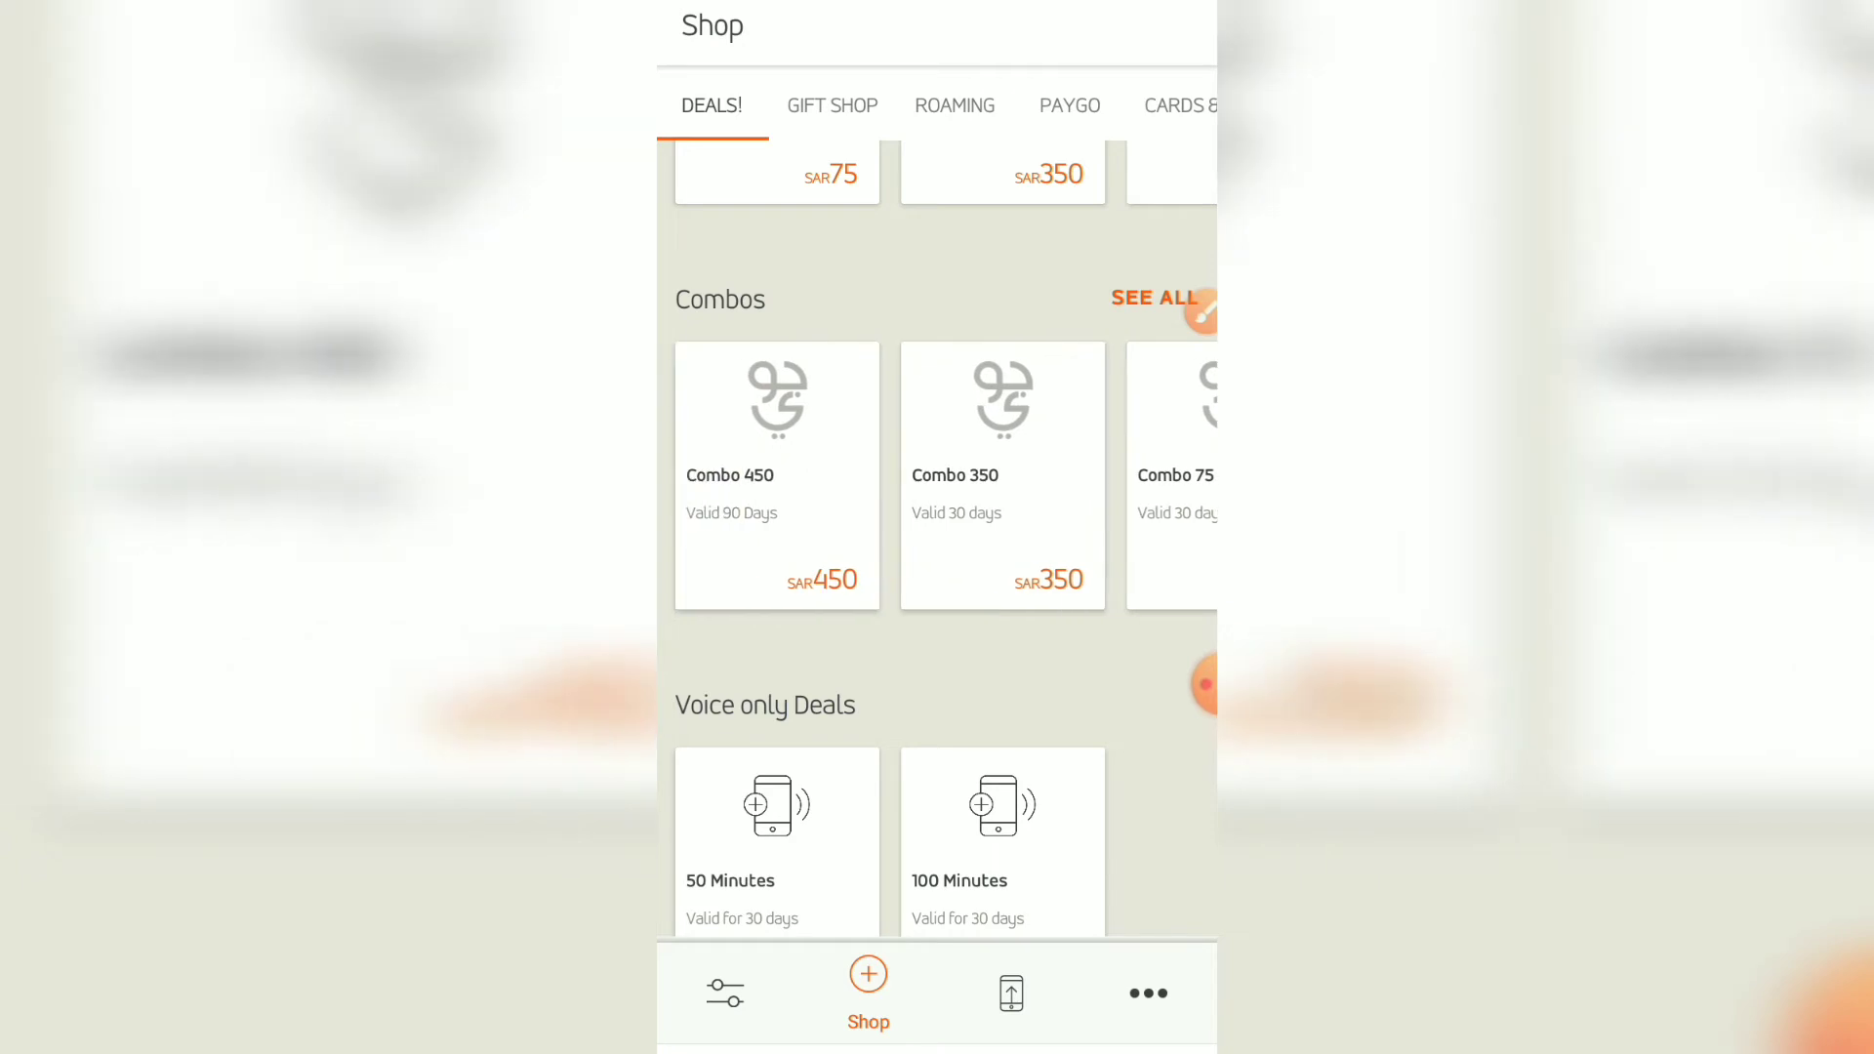
click(1202, 311)
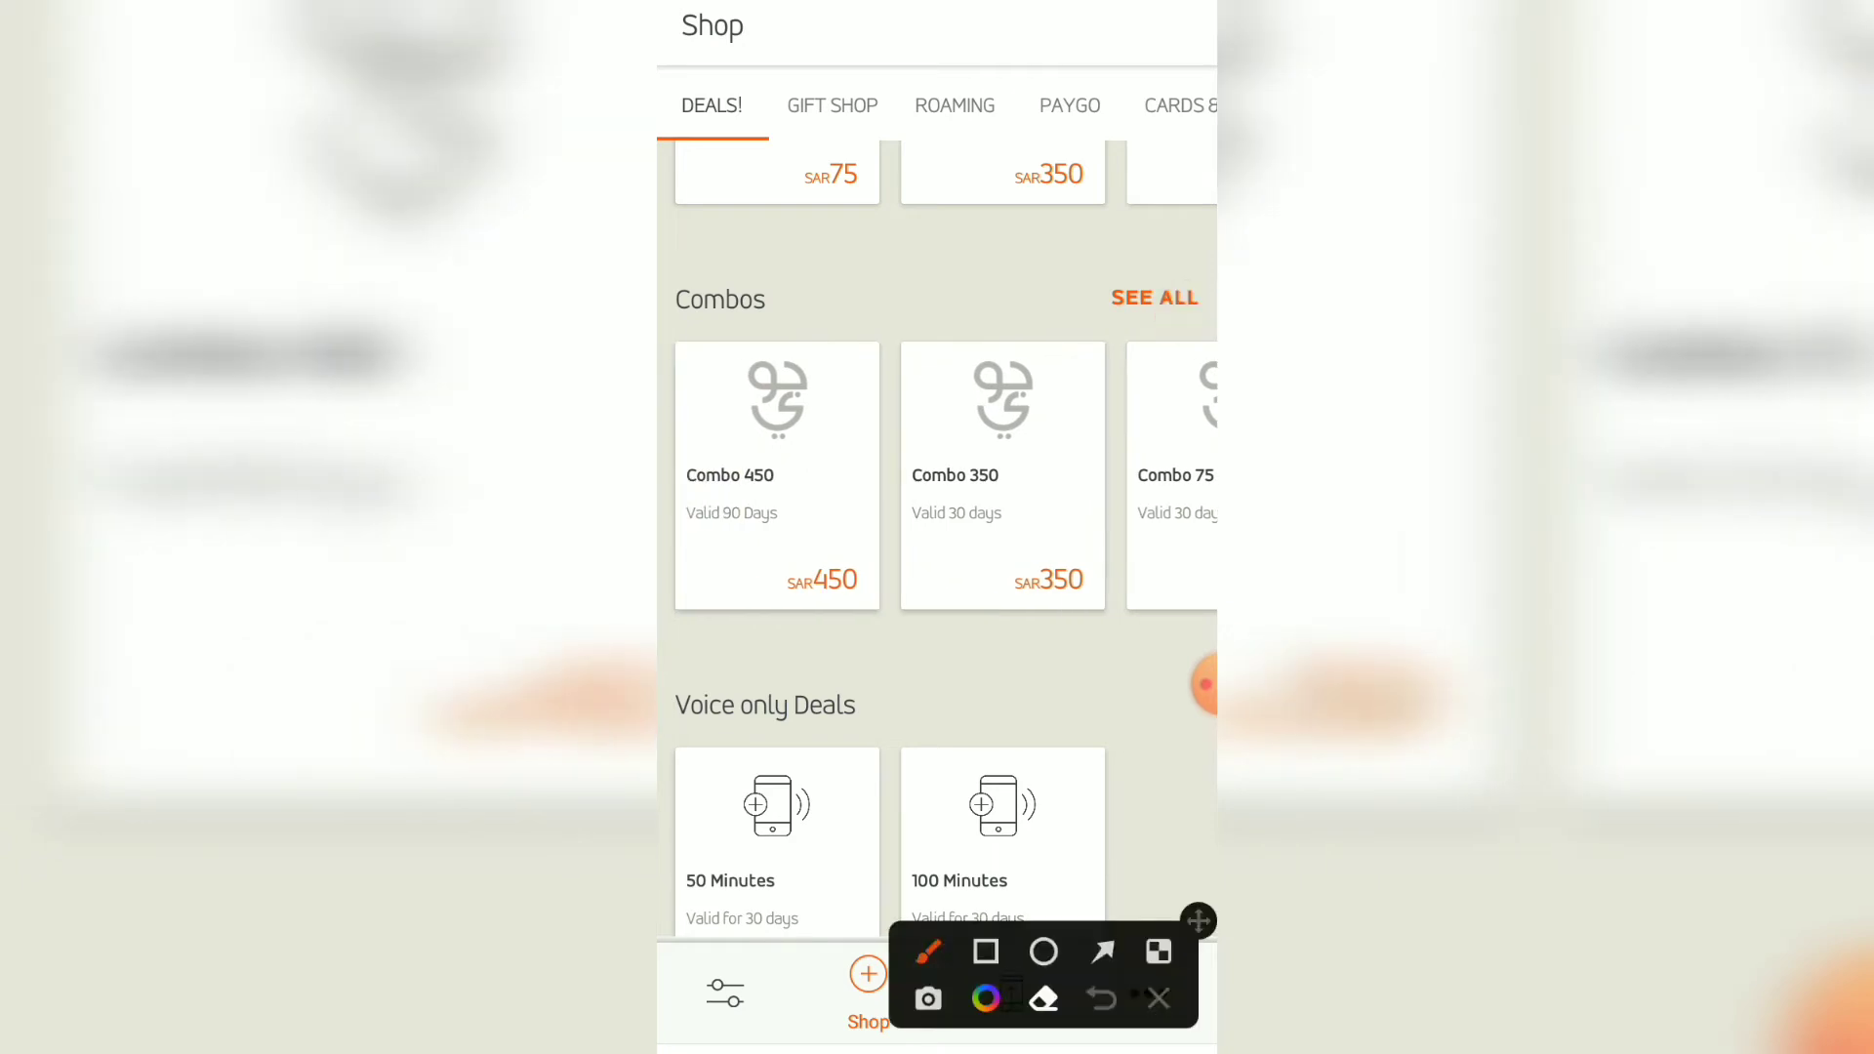
click(984, 953)
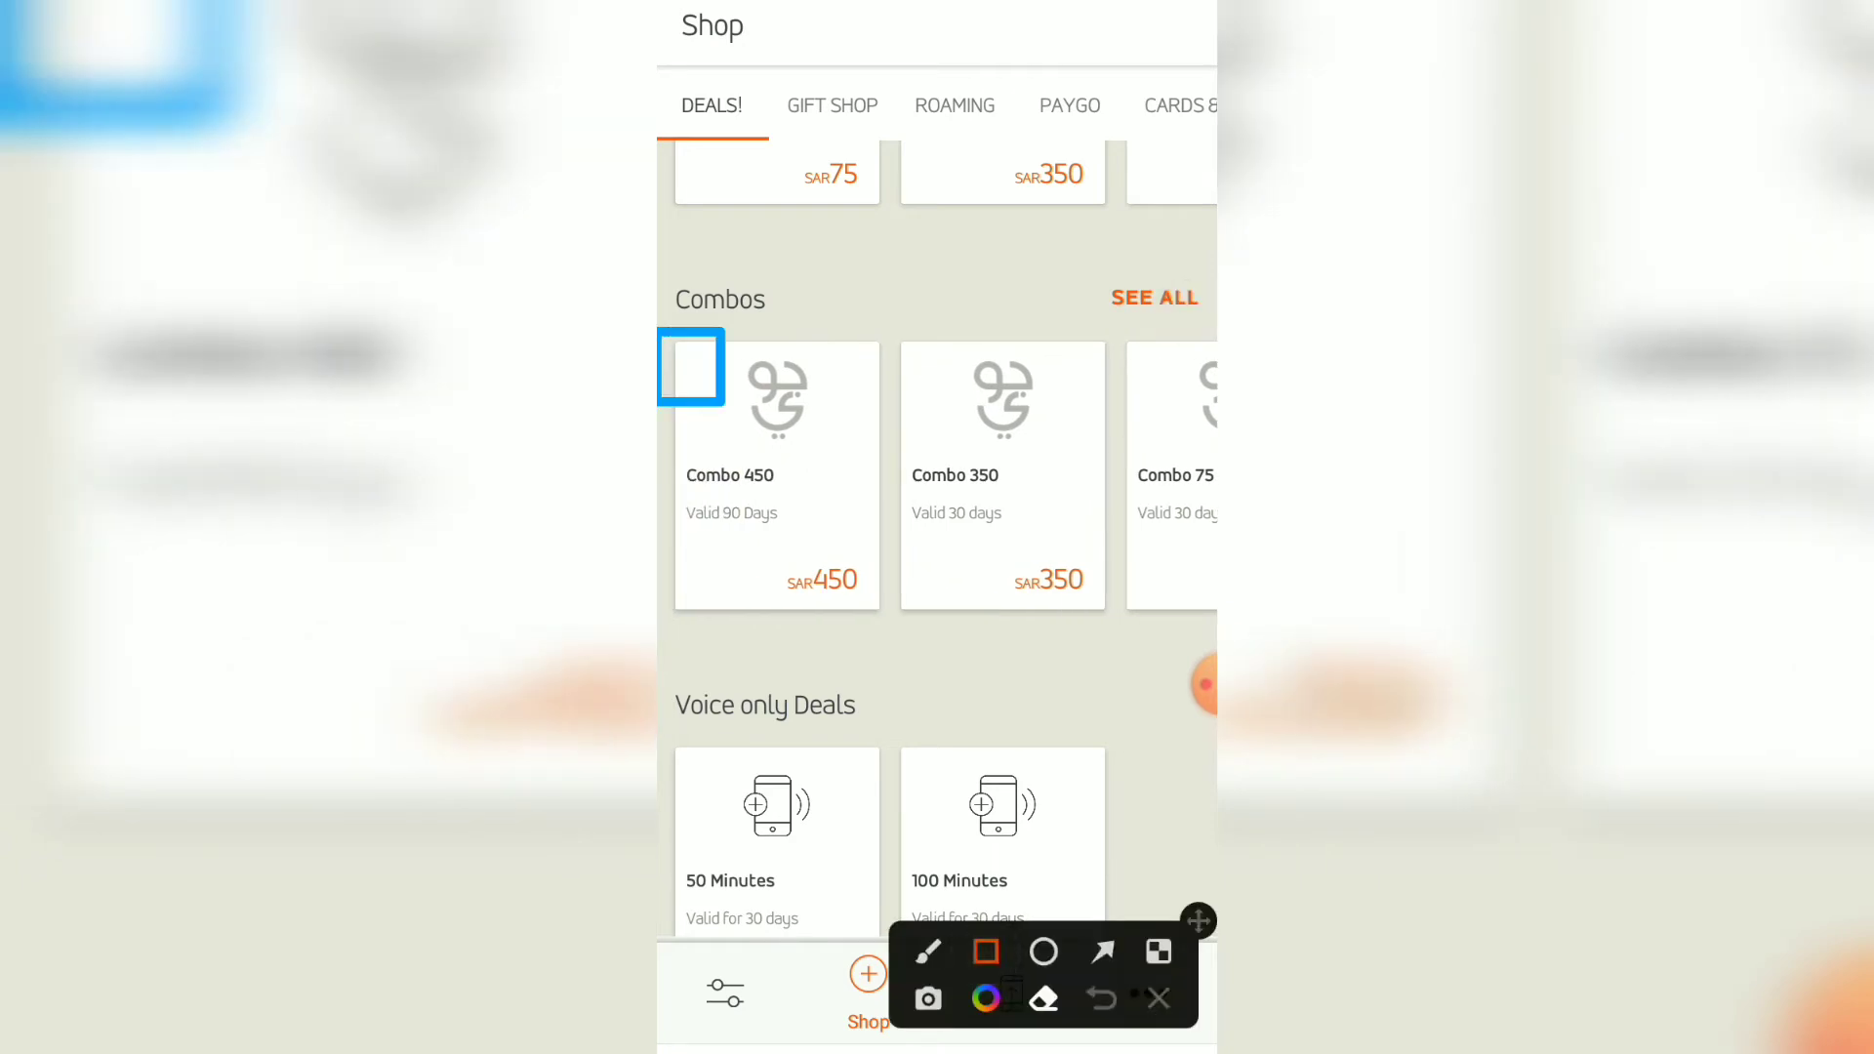
drag(662, 334, 877, 629)
drag(679, 489, 770, 515)
click(1158, 1000)
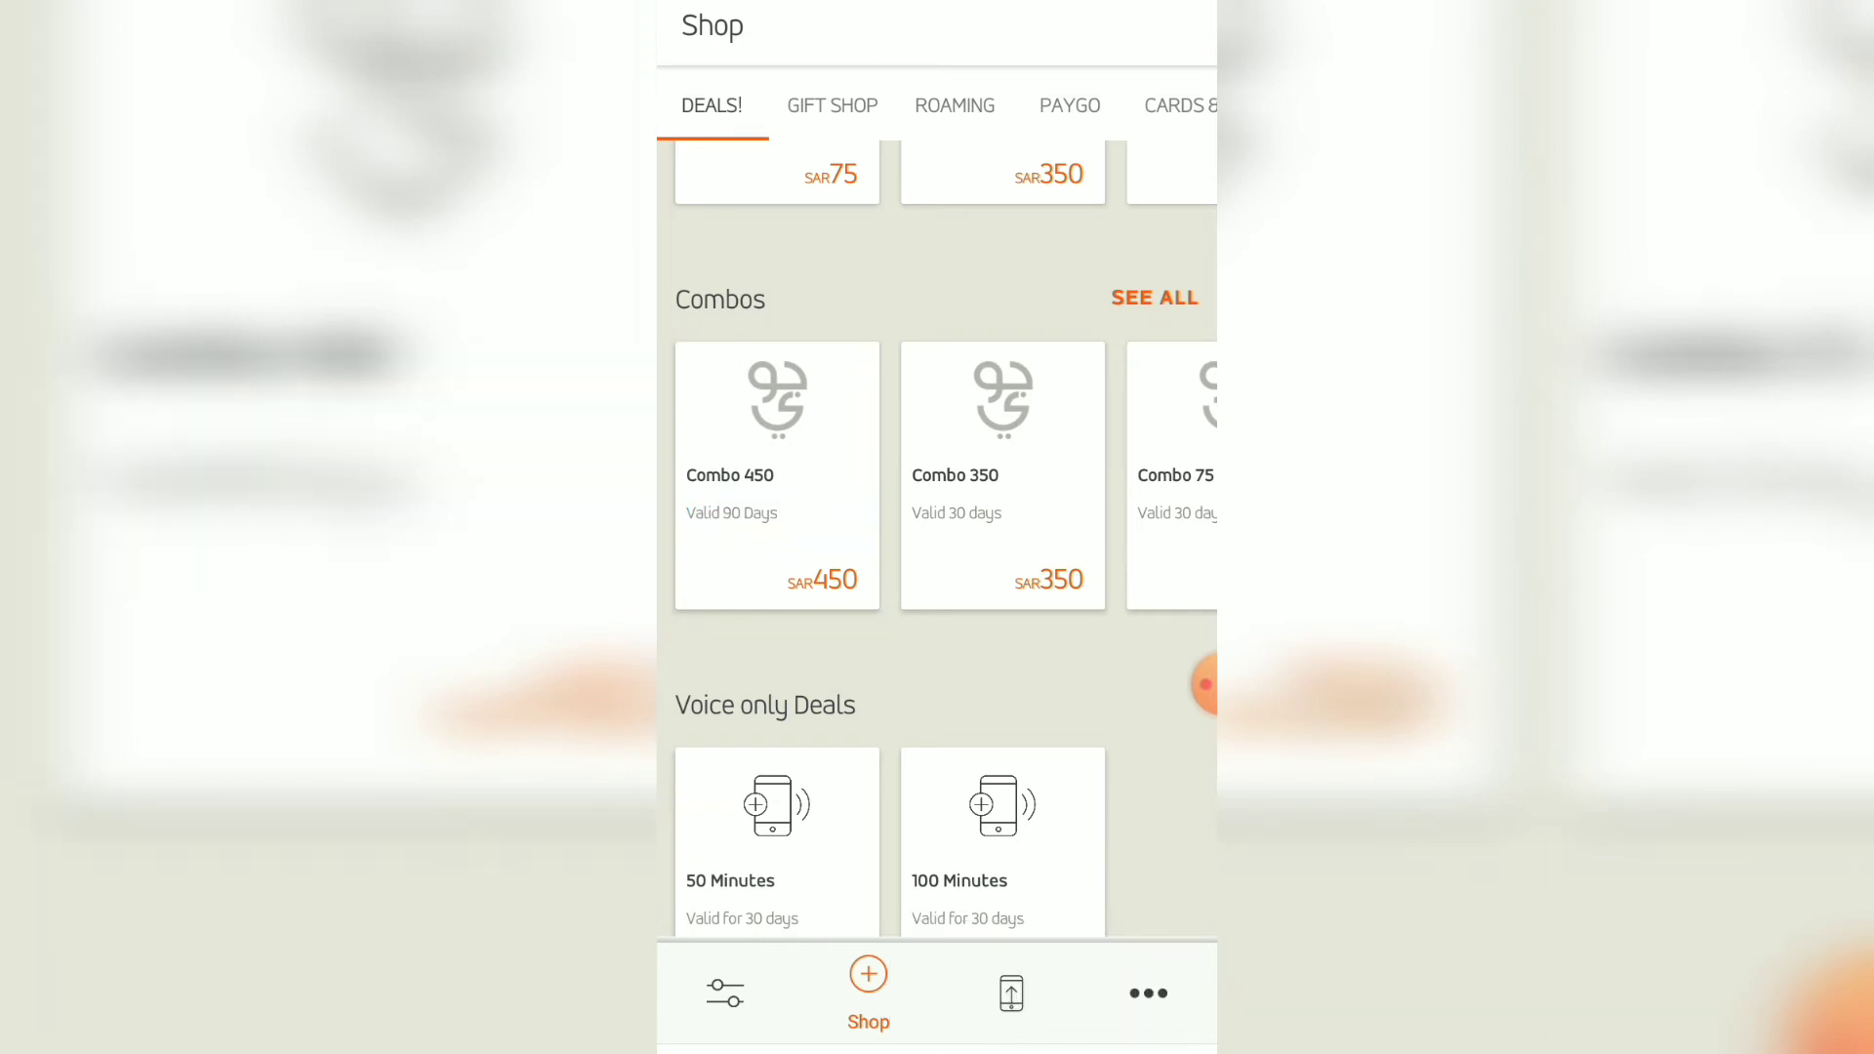
- Open Combo 450 and box its SAR 450 price, 250GB data and 2500 minutes lines
click(767, 481)
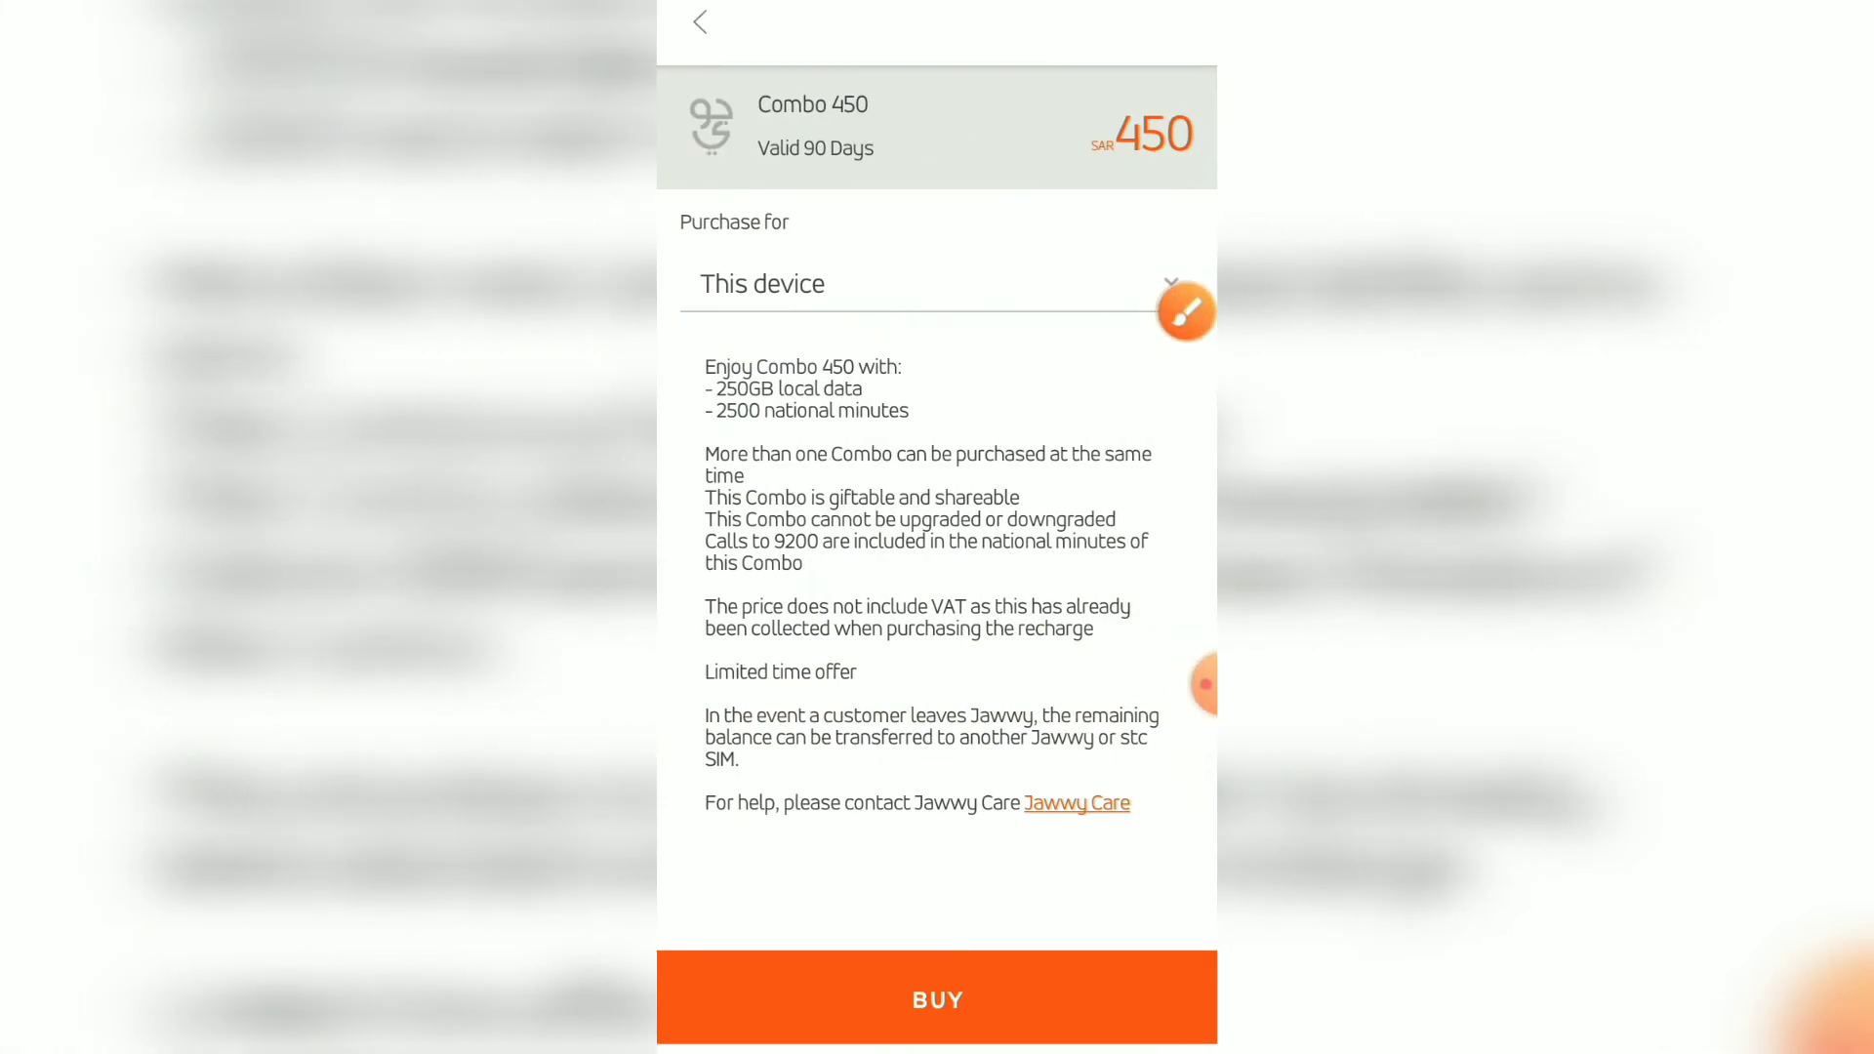
click(1186, 310)
click(985, 954)
drag(1064, 88, 1214, 197)
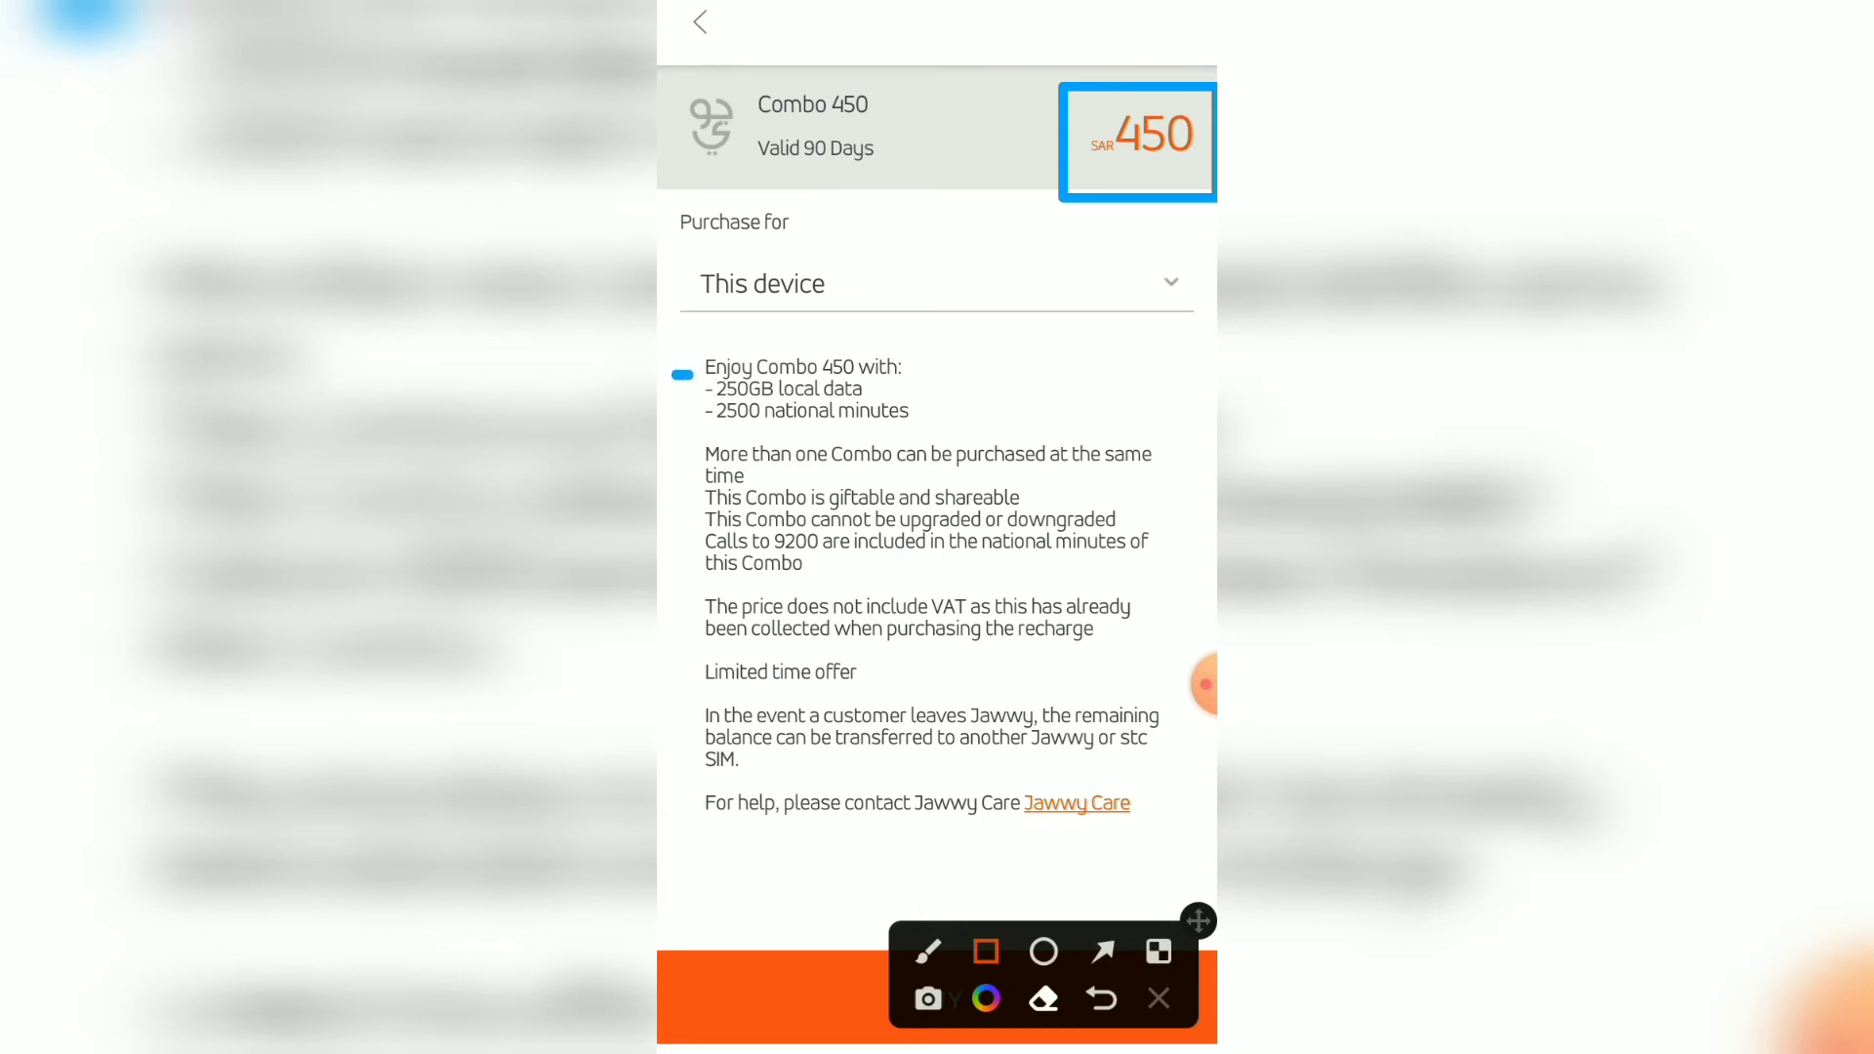
drag(675, 375, 935, 400)
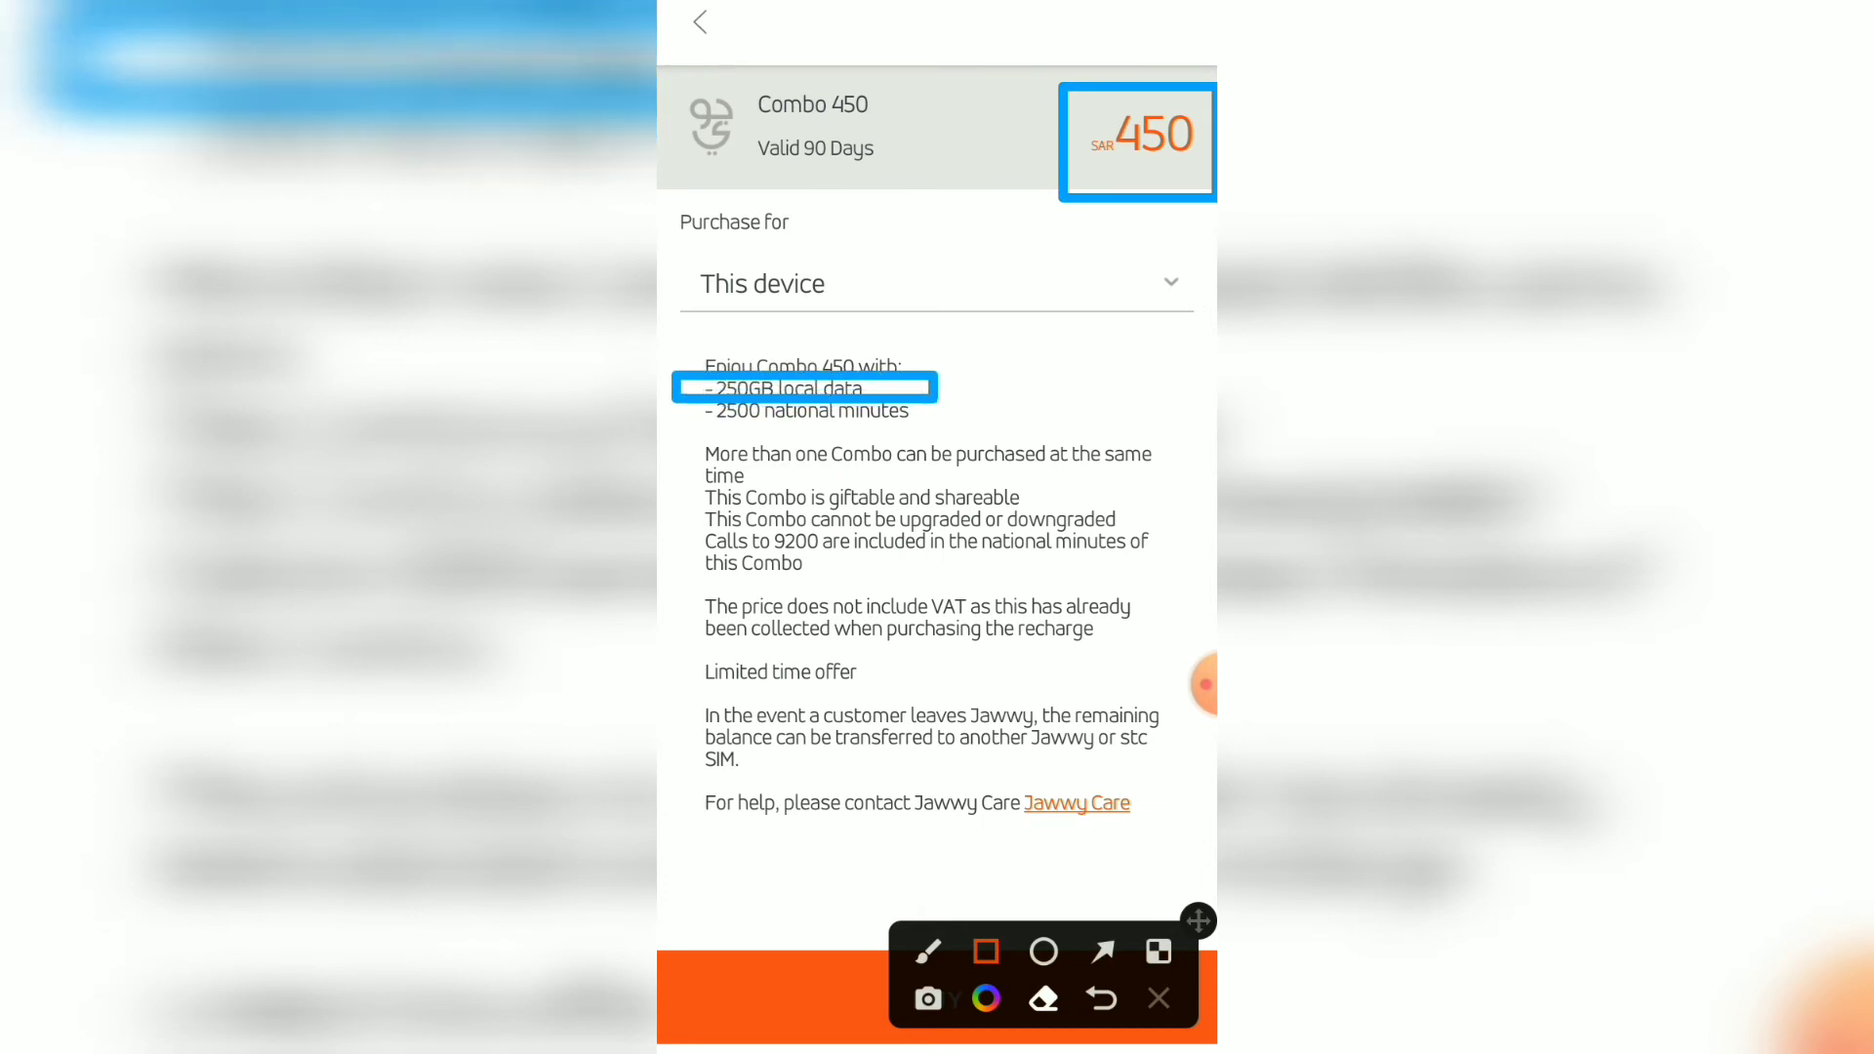
drag(676, 401, 922, 426)
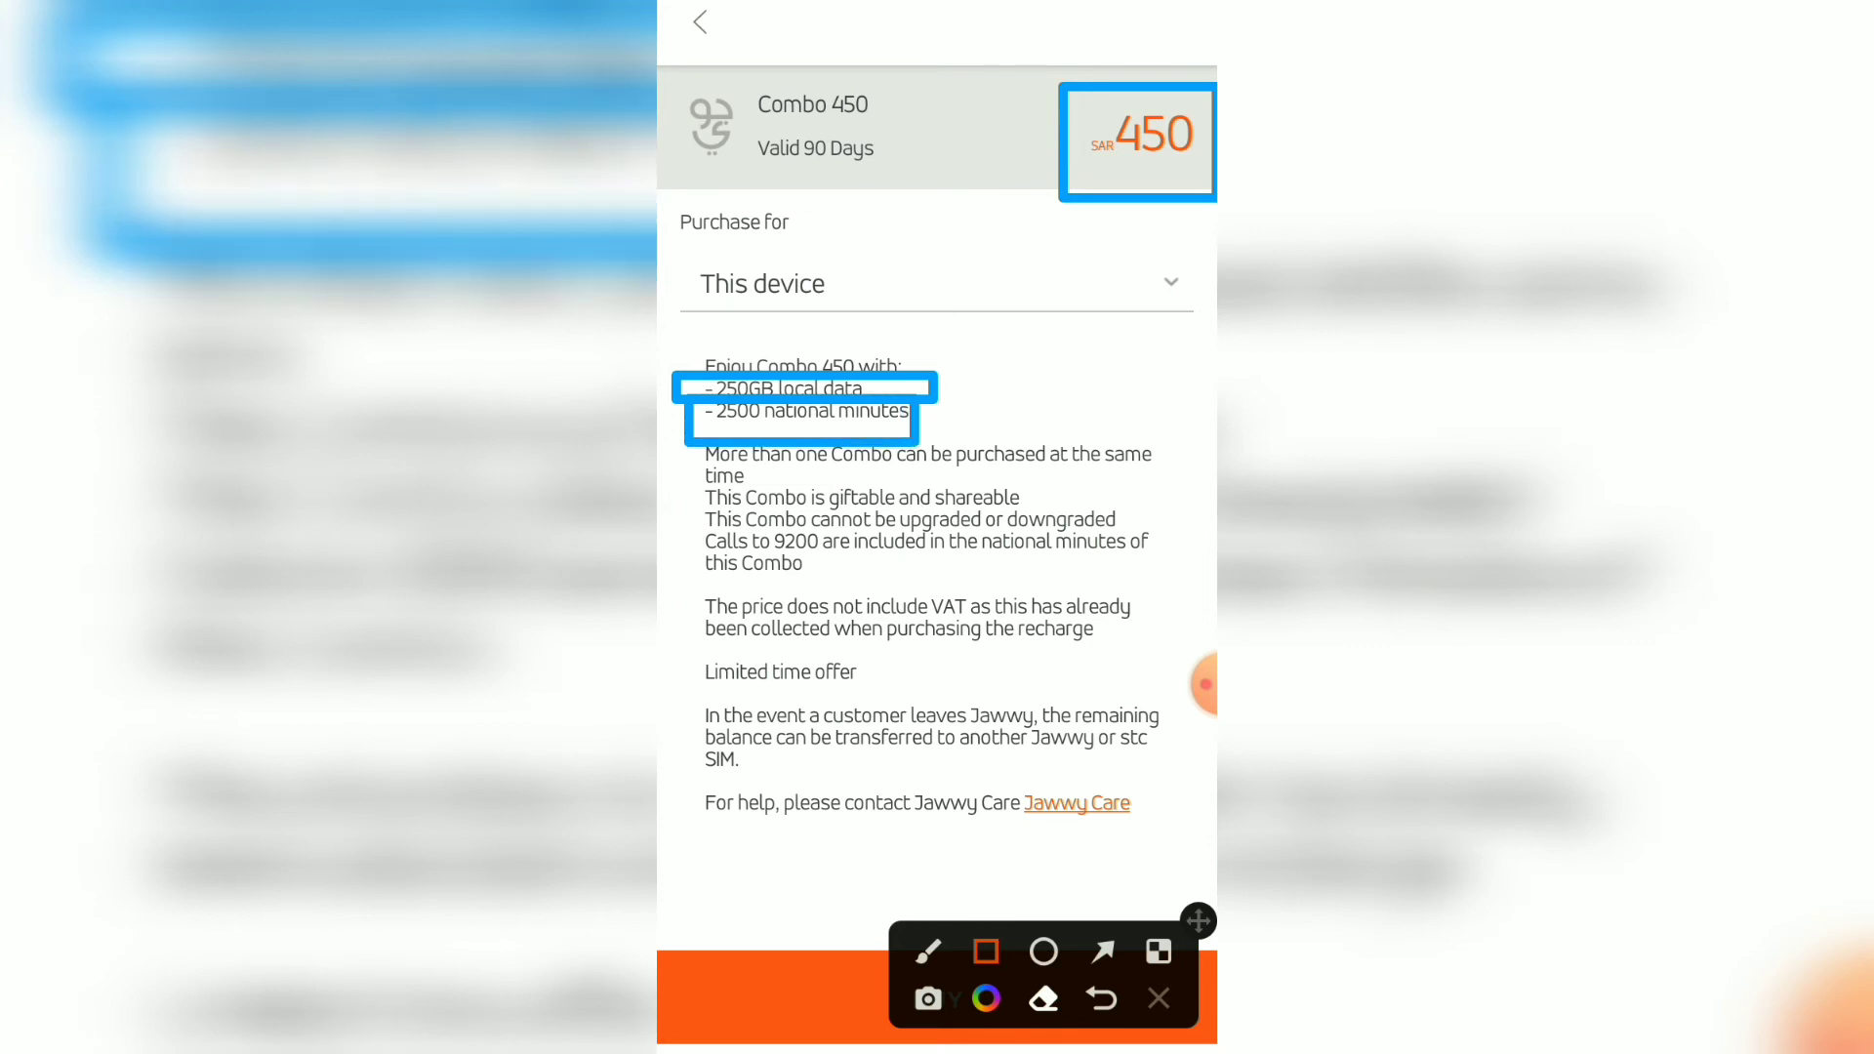
click(1158, 998)
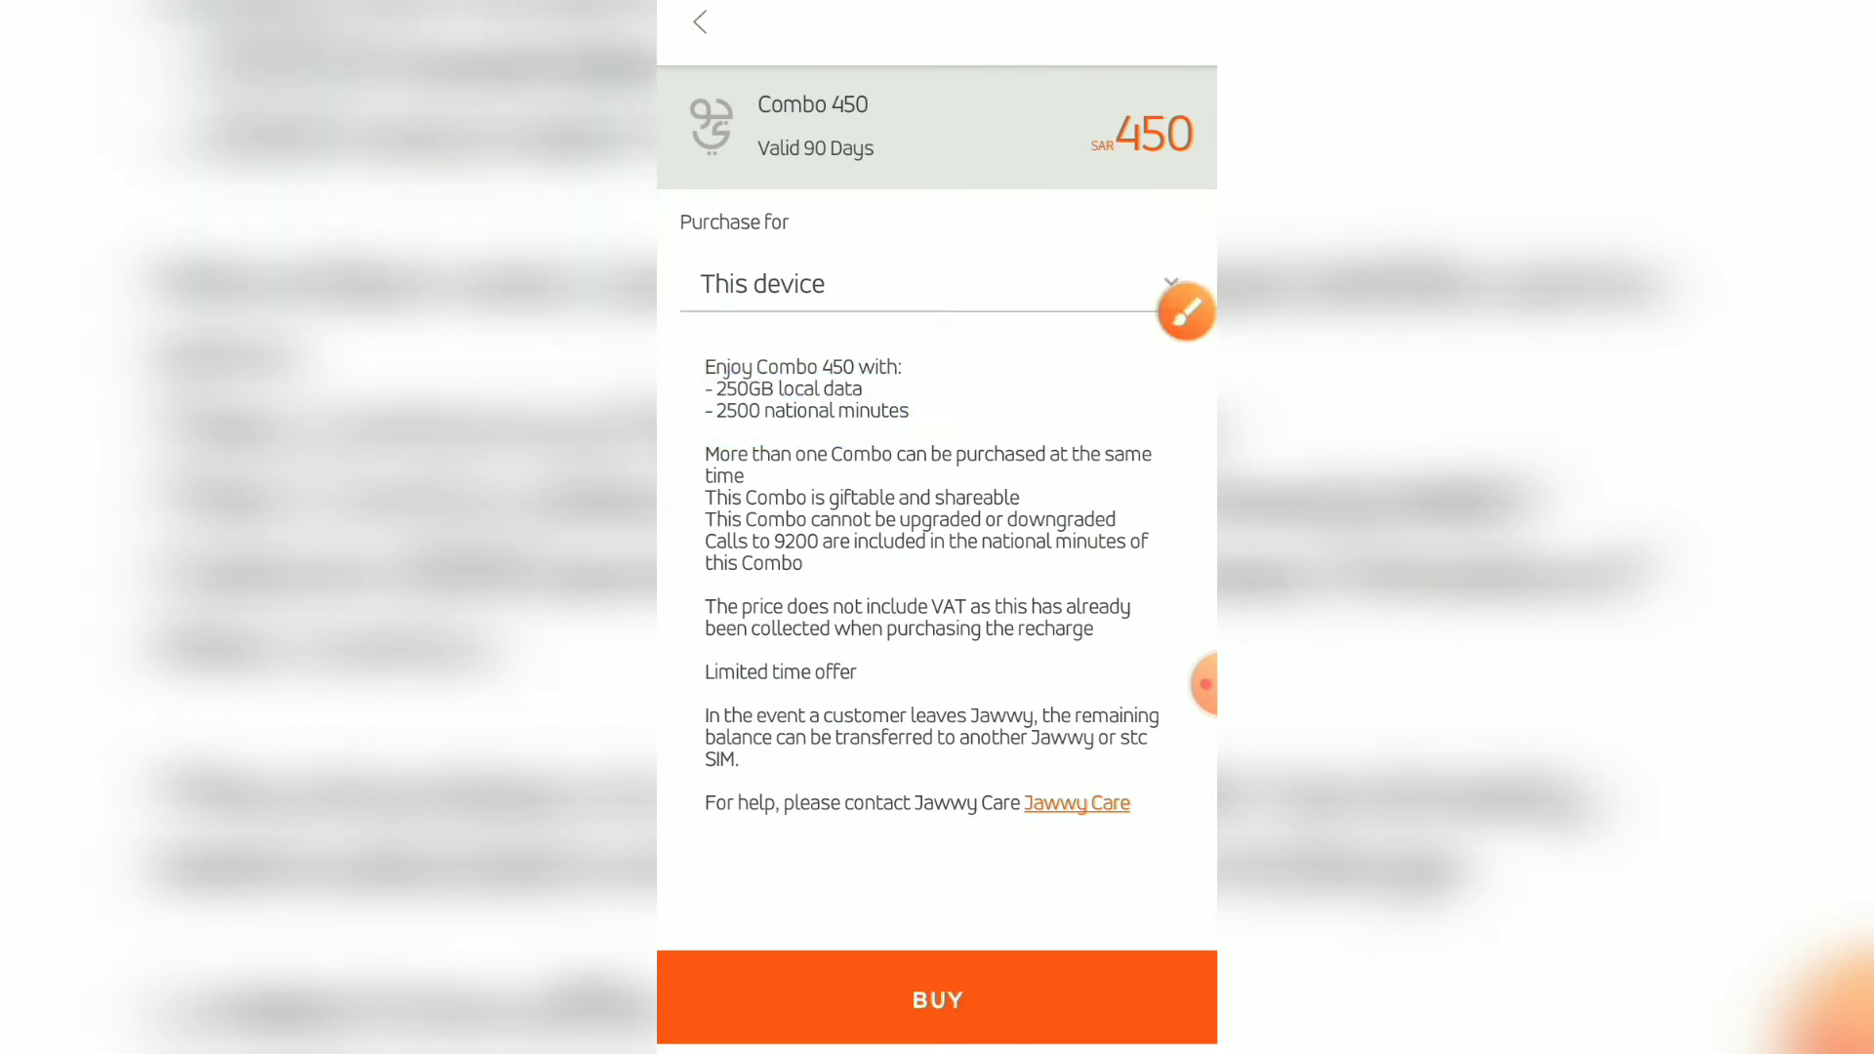
- Box the Combo 450 Valid 90 Days line, then clear it
click(1186, 310)
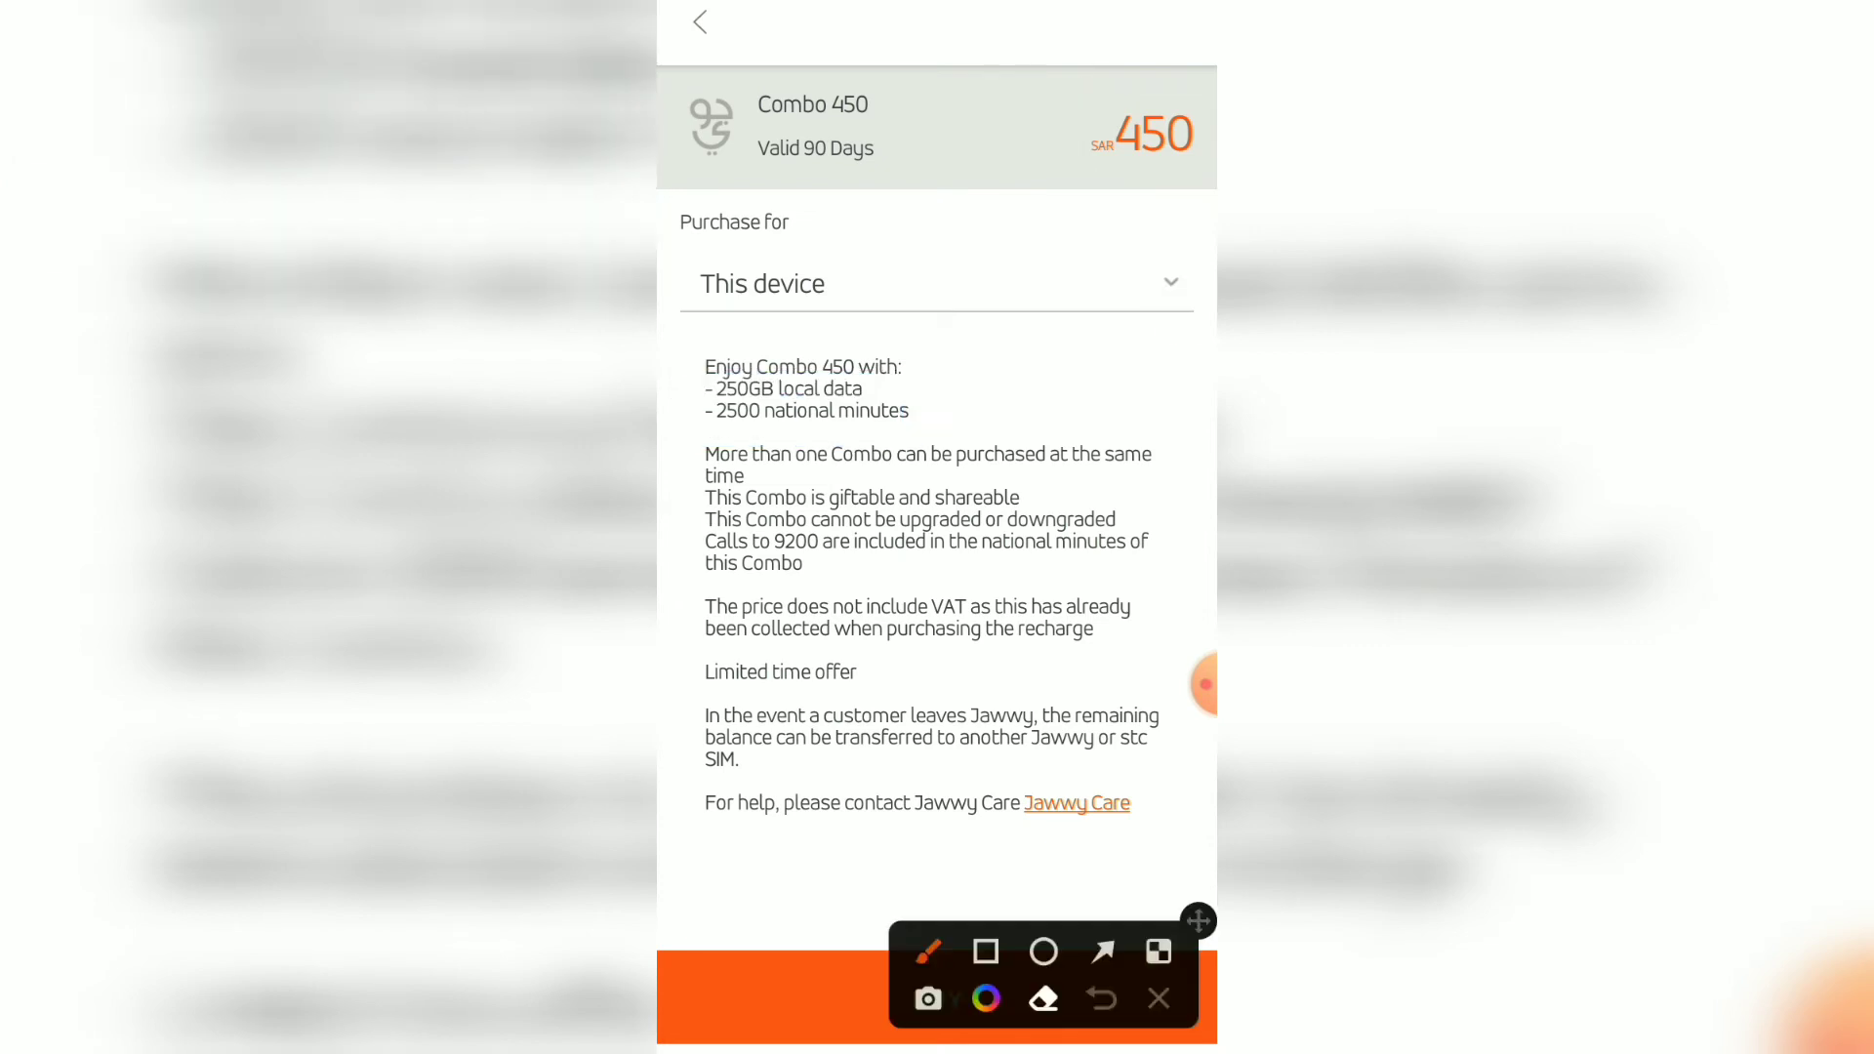
click(985, 954)
drag(751, 118, 927, 167)
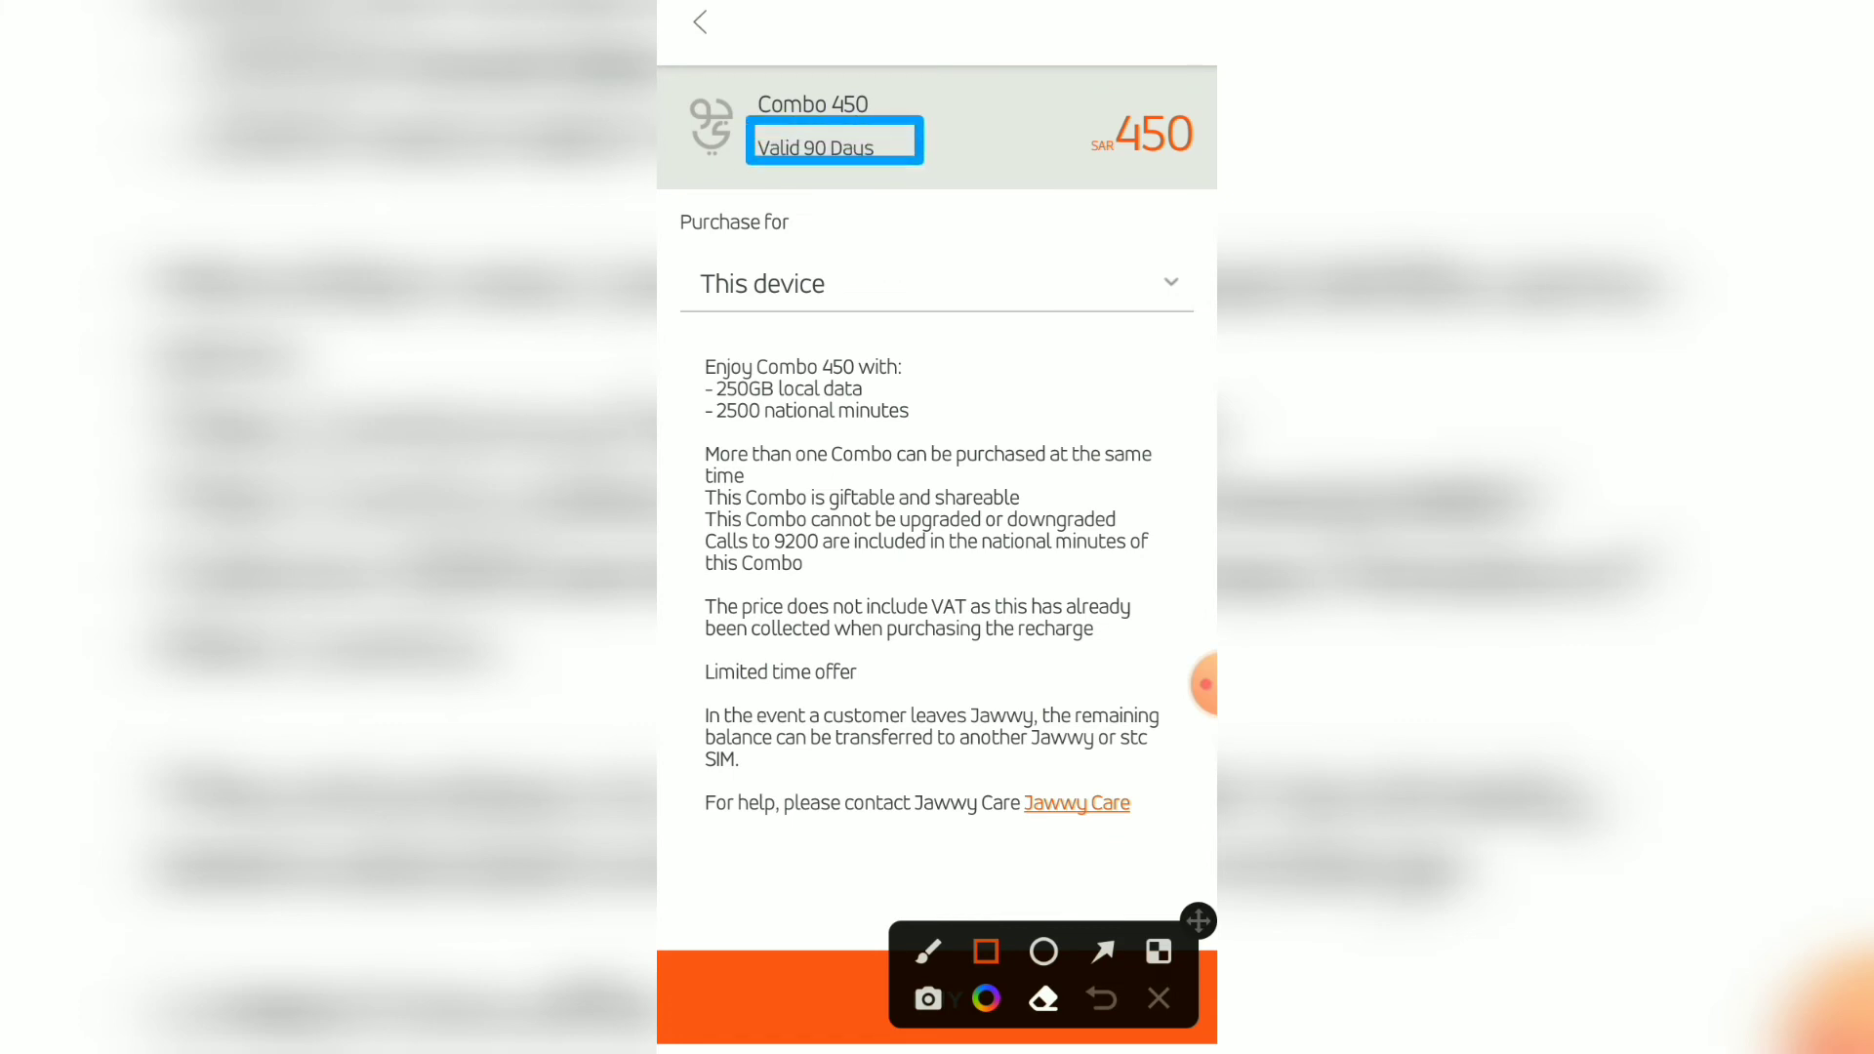
click(1158, 1000)
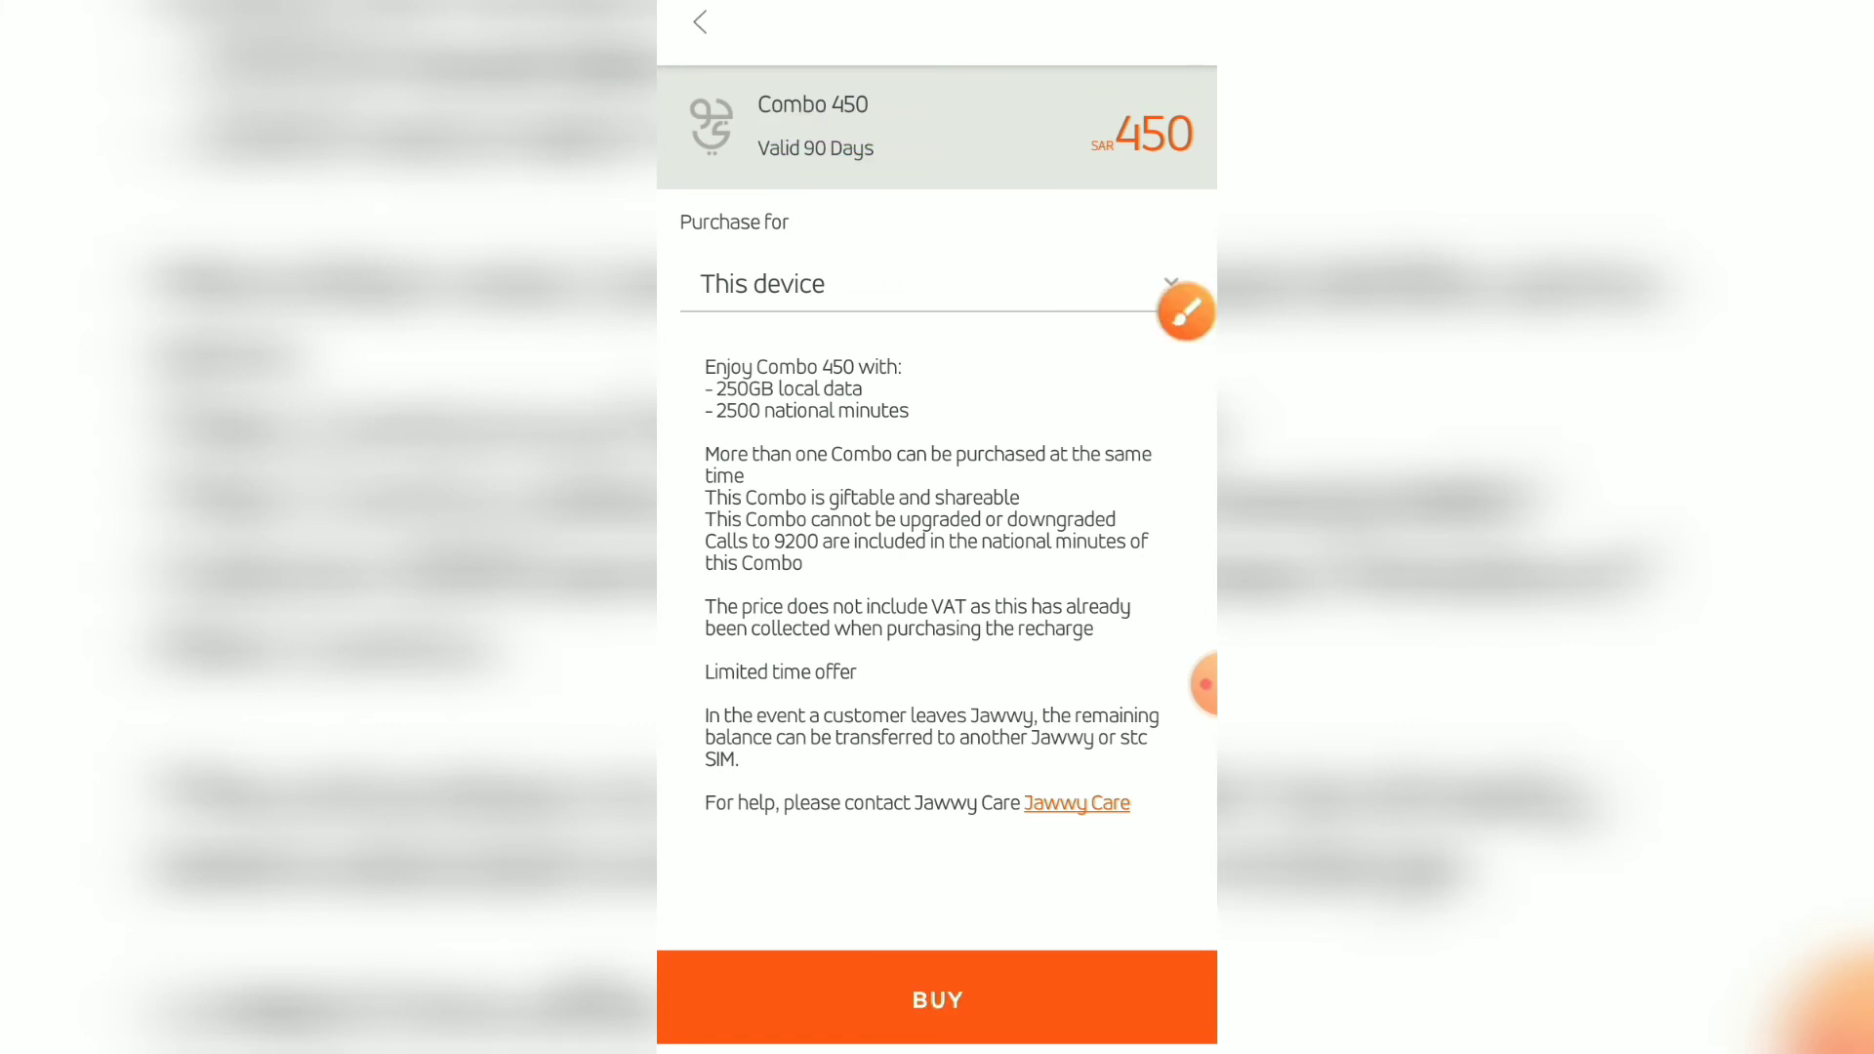
- Return to Shop deals, swipe the Combos carousel, and reopen Combo 450
click(700, 21)
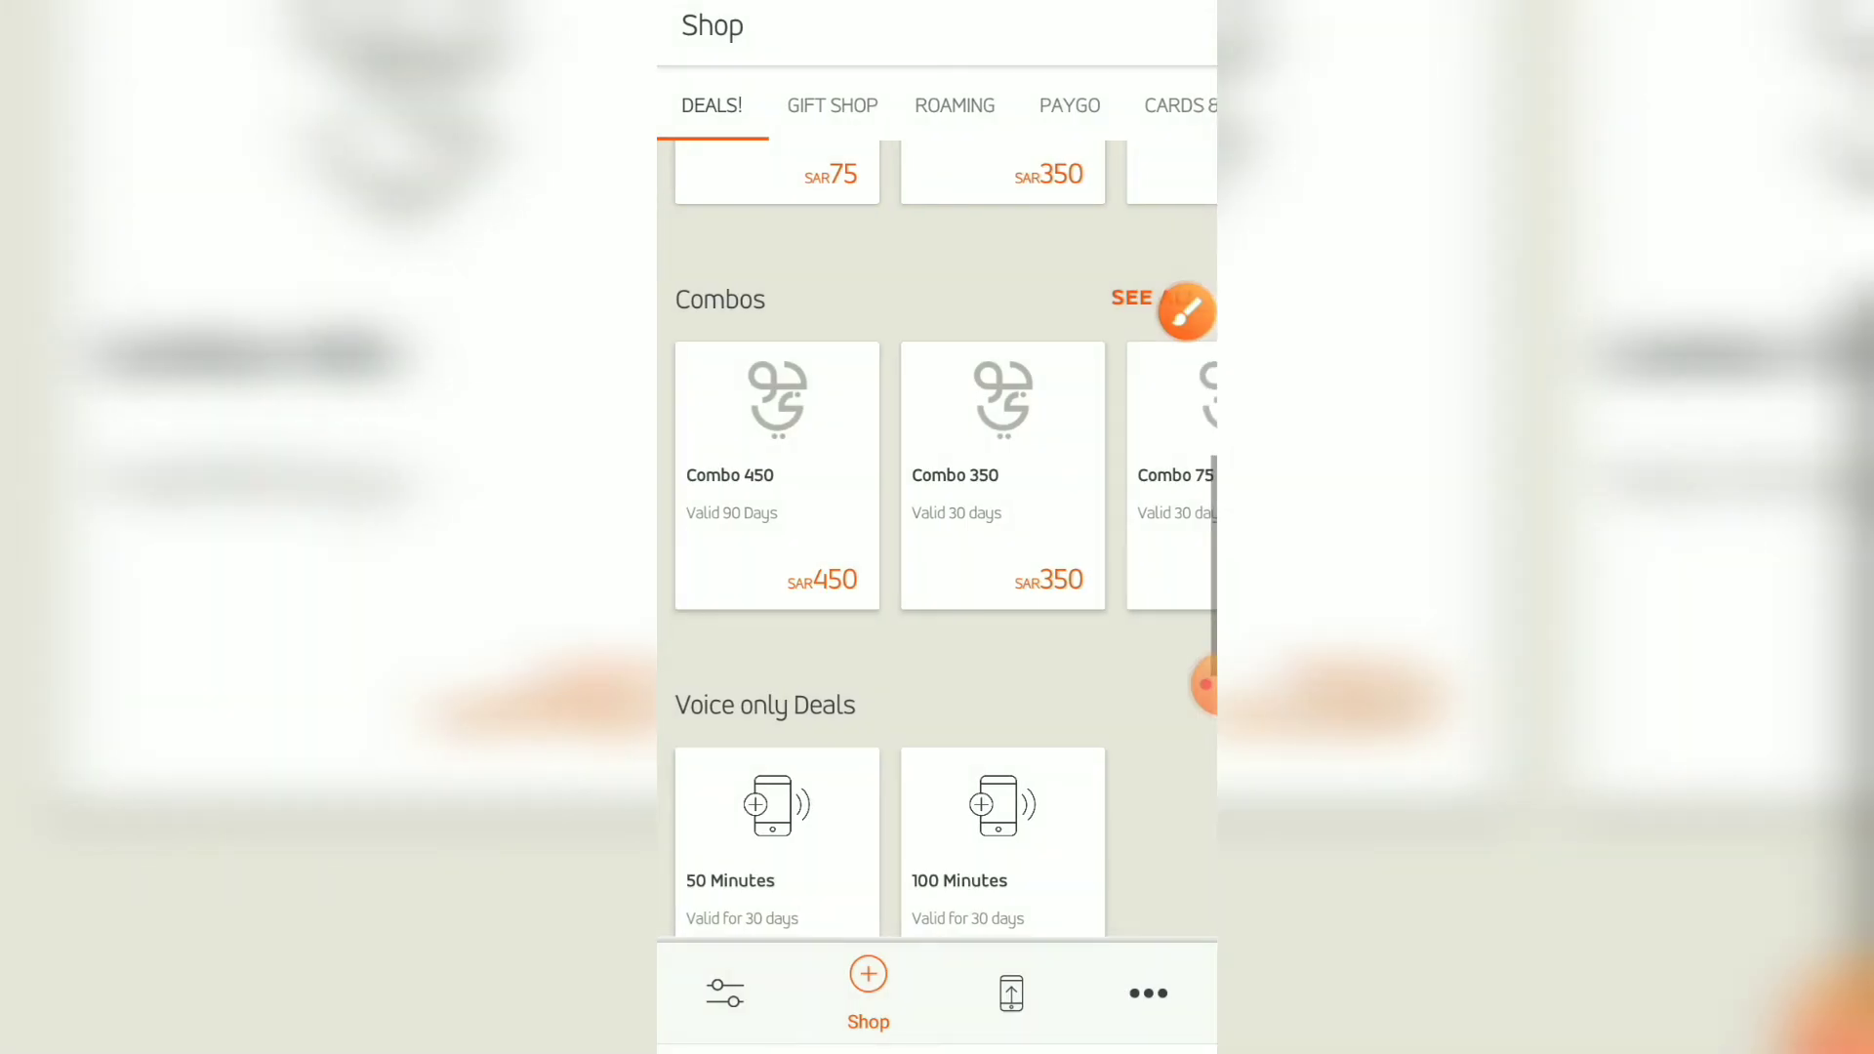
scroll(937, 527, up, 1)
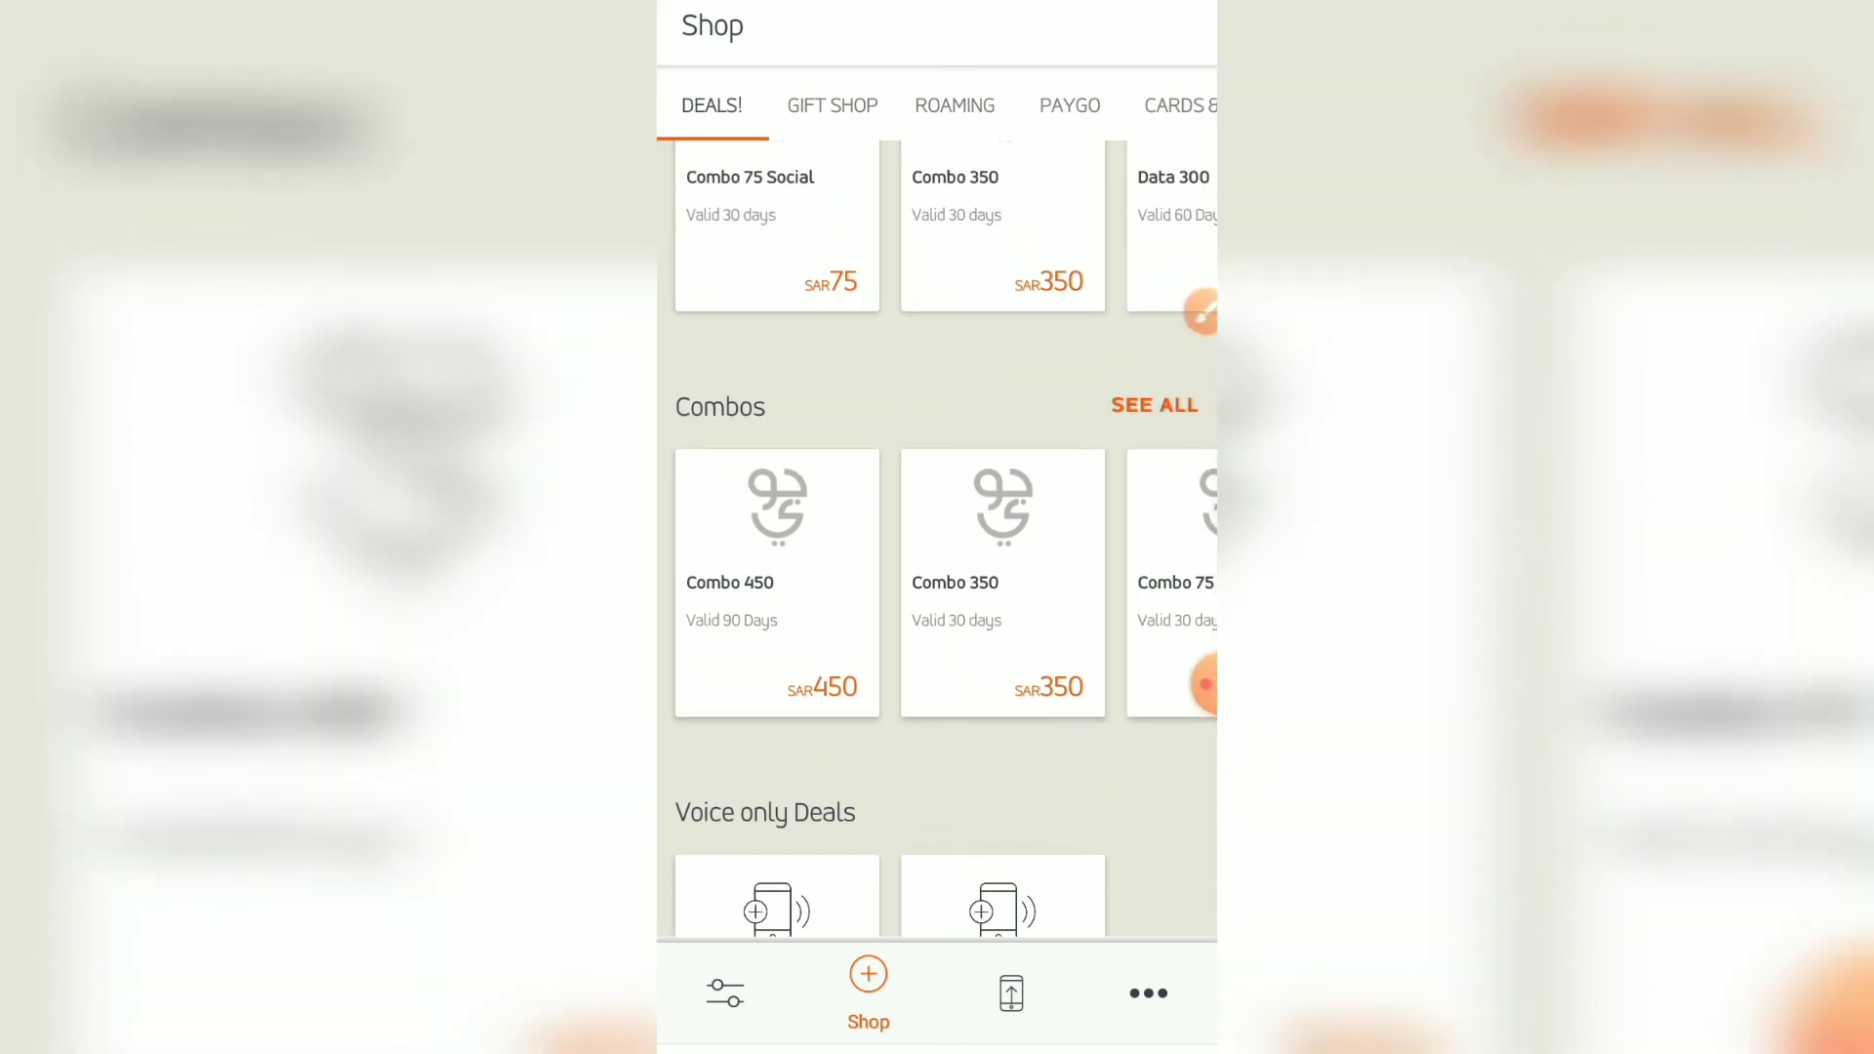
mouse_move(1113, 587)
mouse_down()
mouse_move(908, 585)
mouse_move(1026, 585)
mouse_up()
click(764, 583)
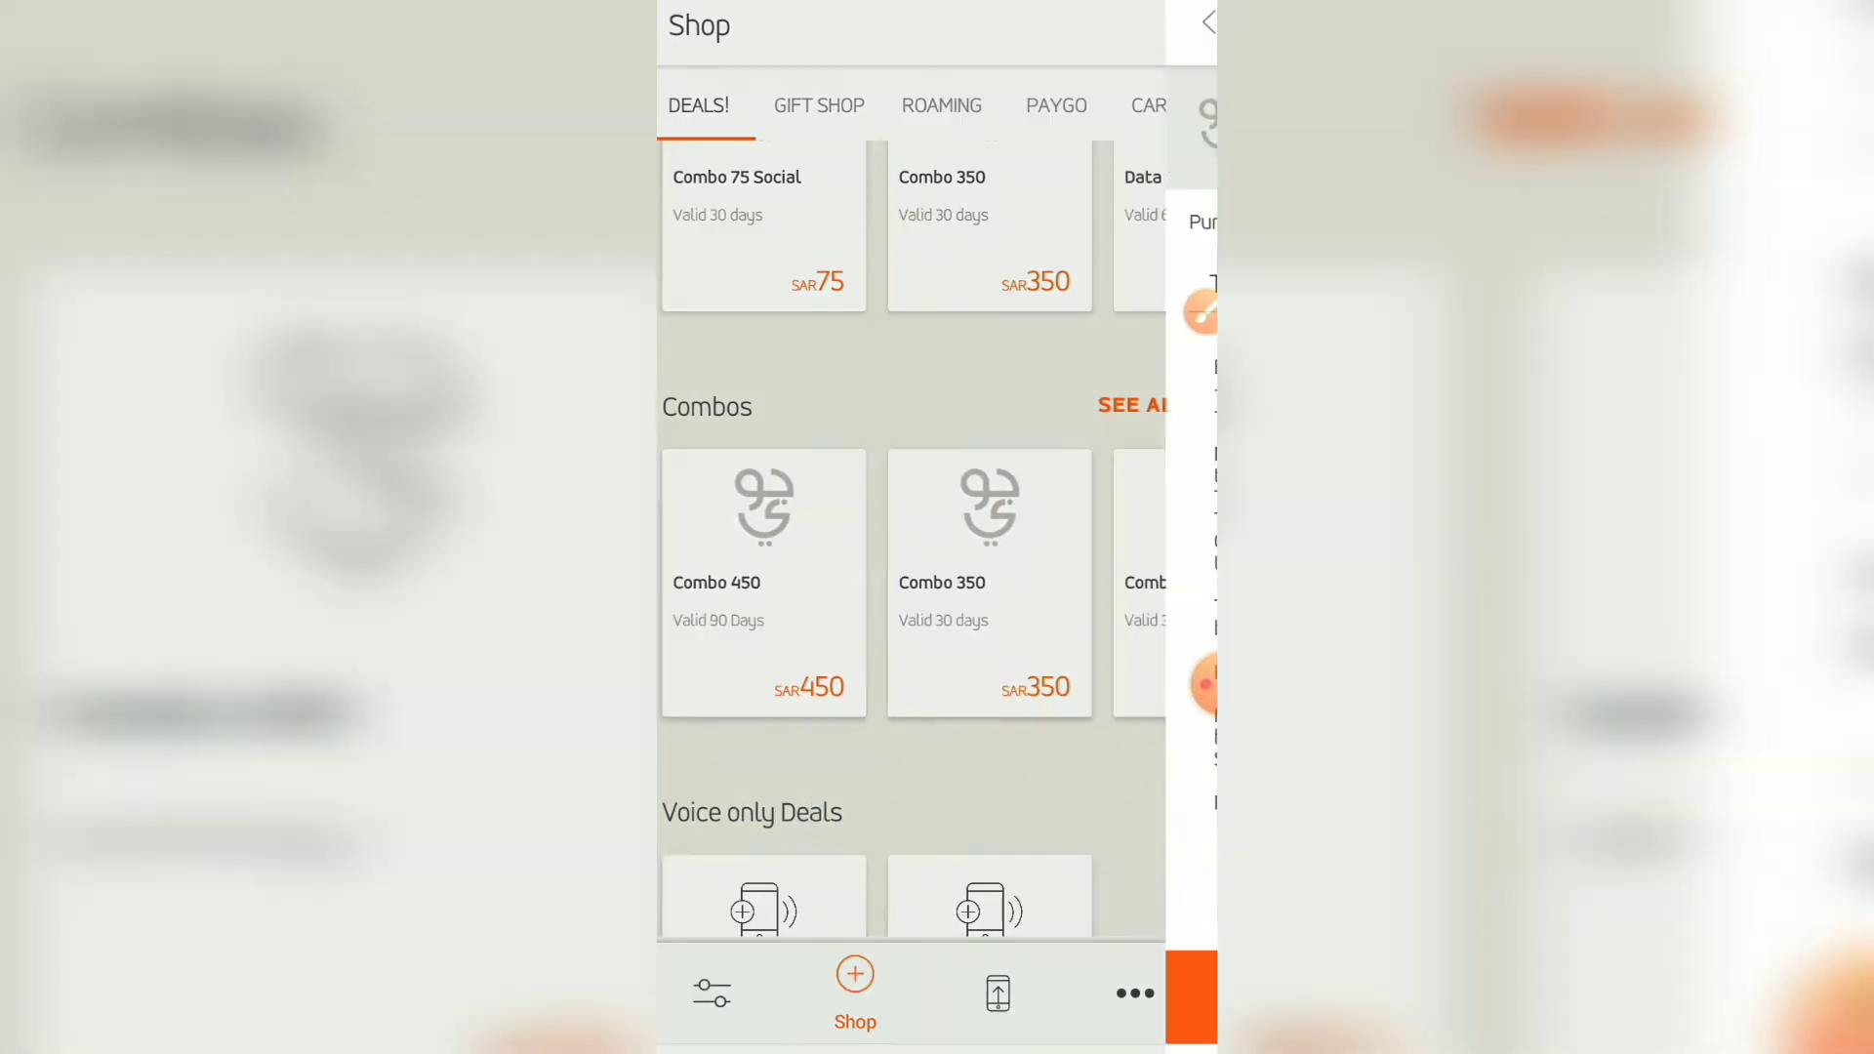
- Move the annotation toolbar clear of Buy and box the SAR 450 price
click(1201, 311)
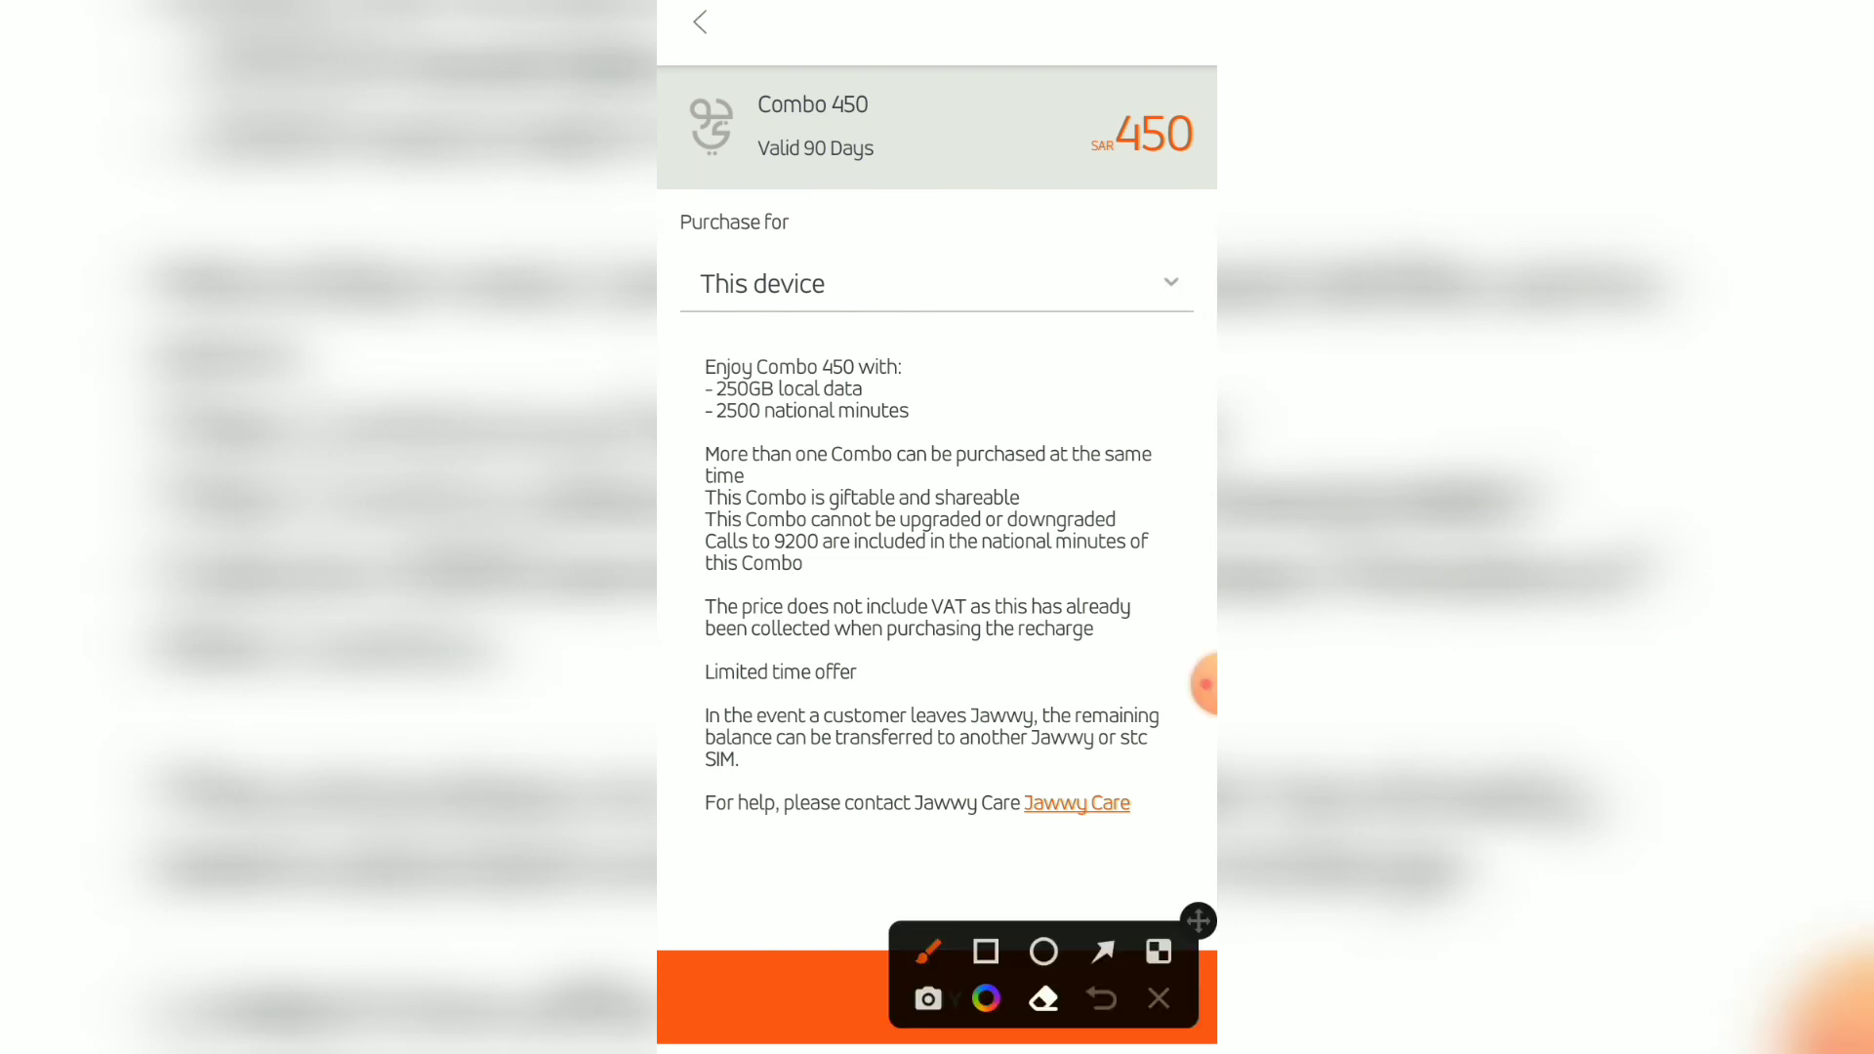
drag(1201, 967, 1200, 366)
click(1003, 343)
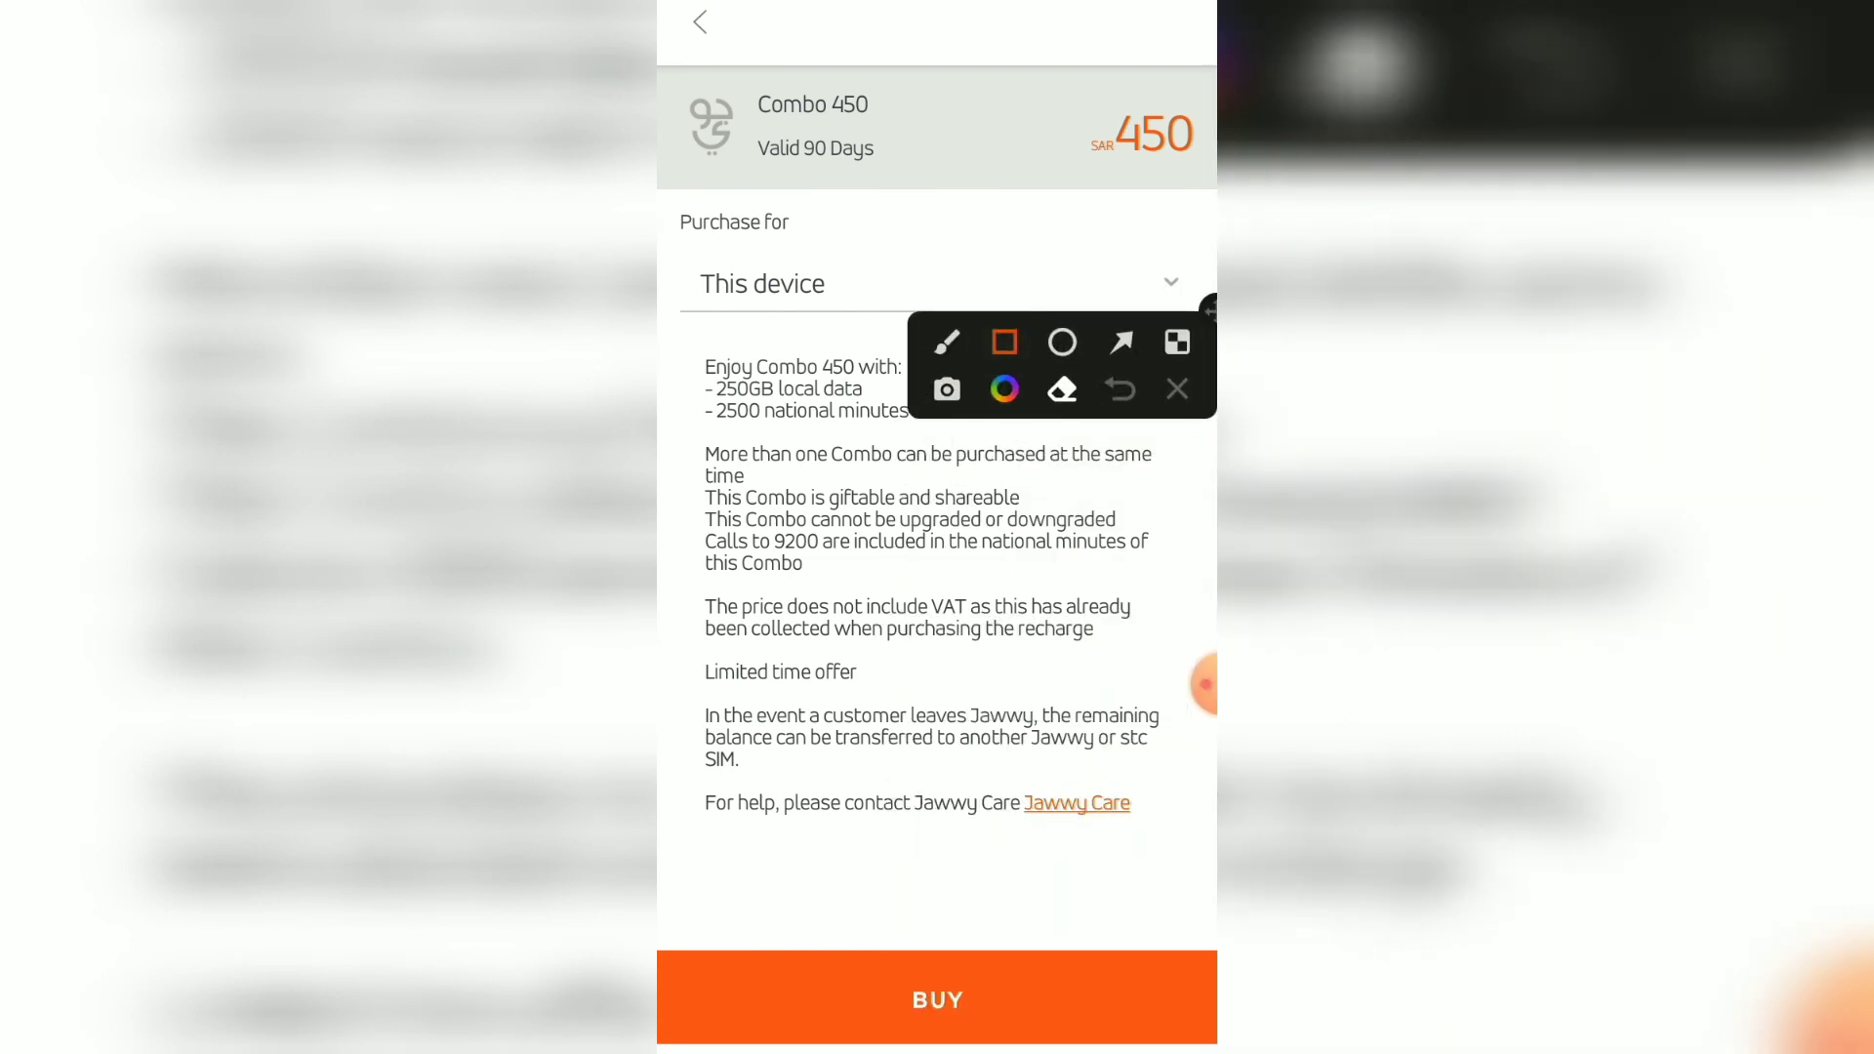
drag(1077, 81, 1213, 195)
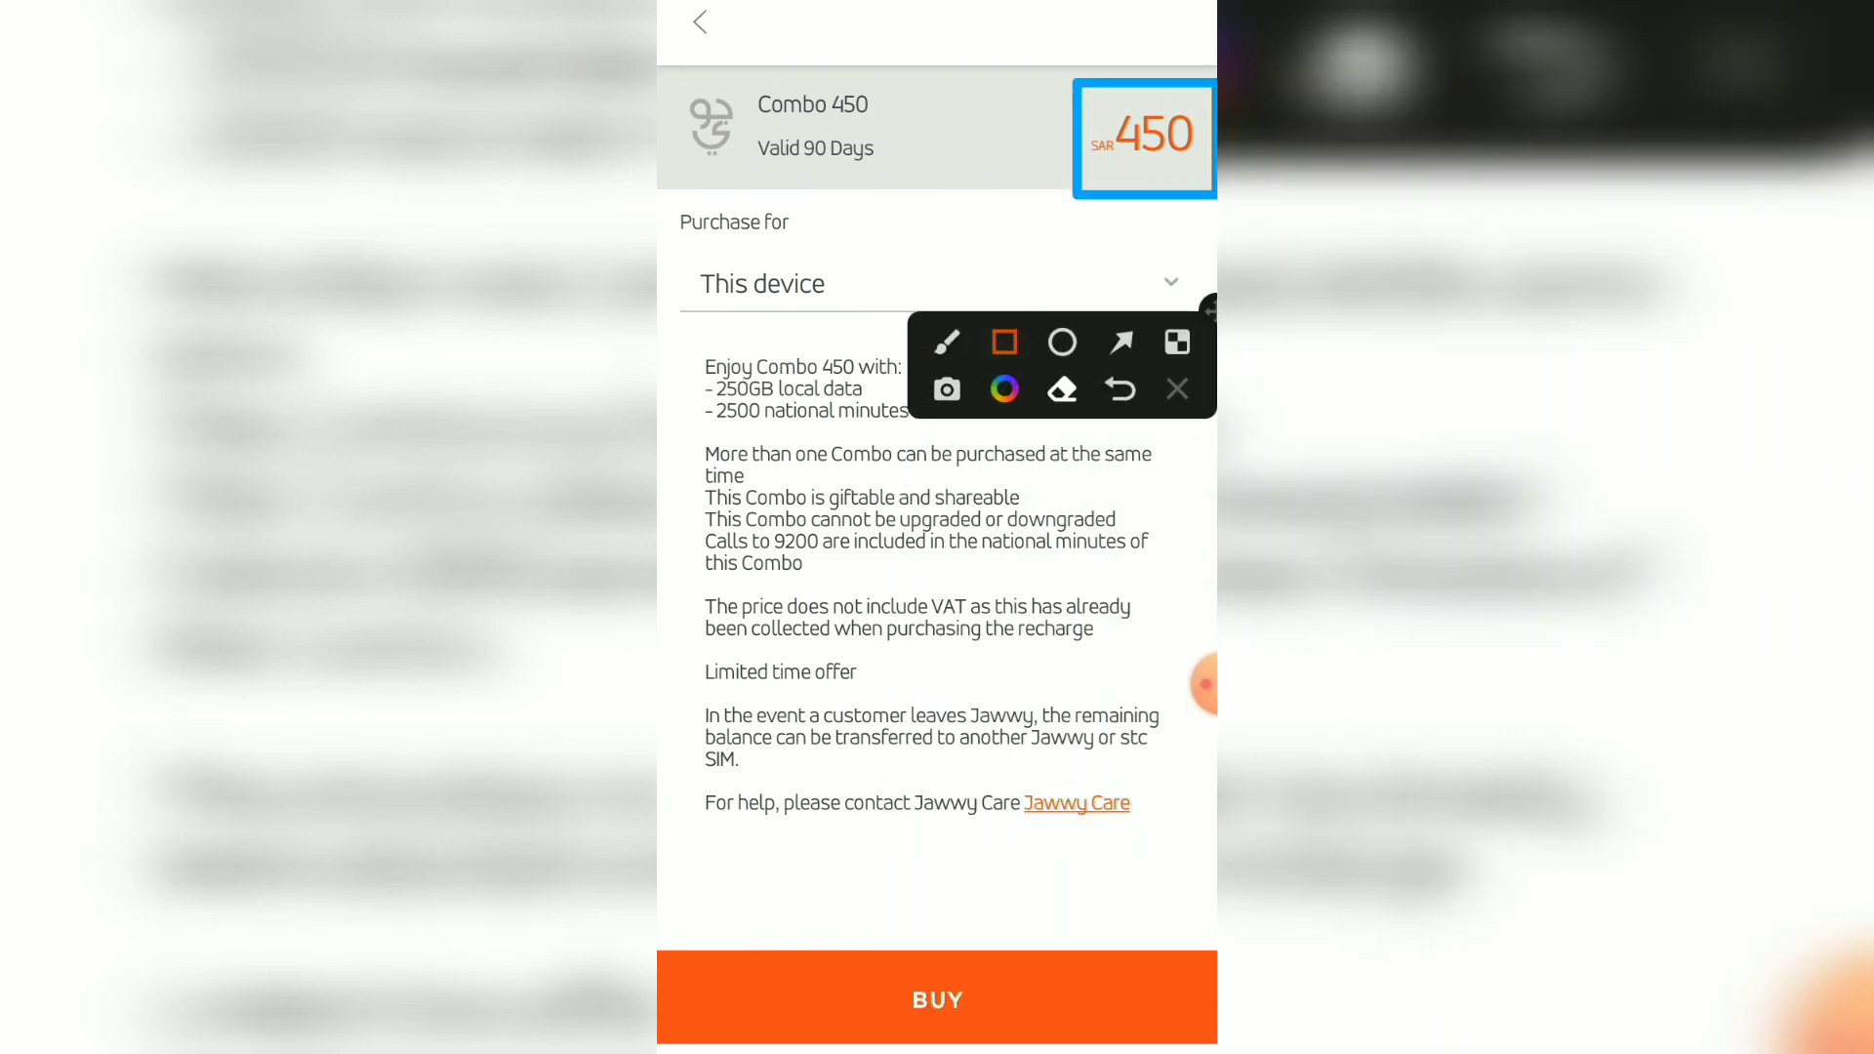
- Circle the Buy option, clear the markings, and return to Shop deals
click(947, 344)
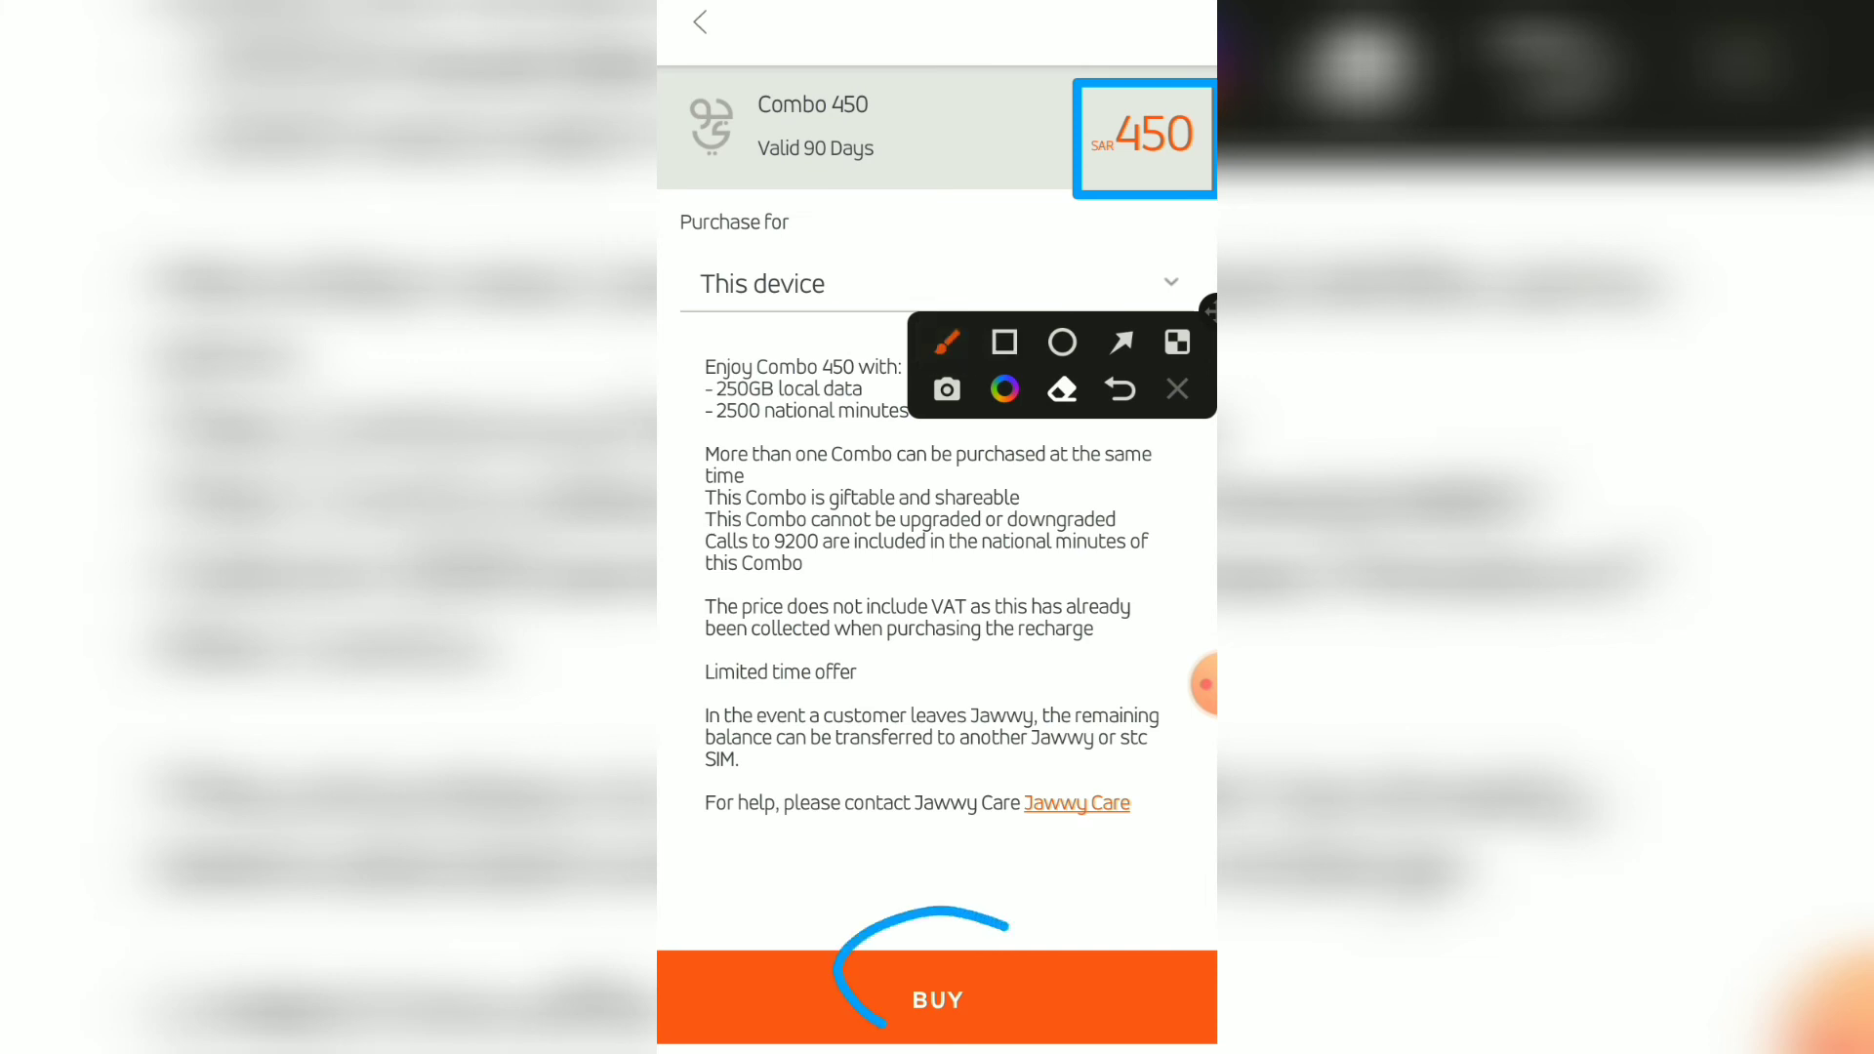
mouse_move(879, 938)
mouse_down()
mouse_move(1025, 966)
mouse_move(1010, 915)
mouse_up()
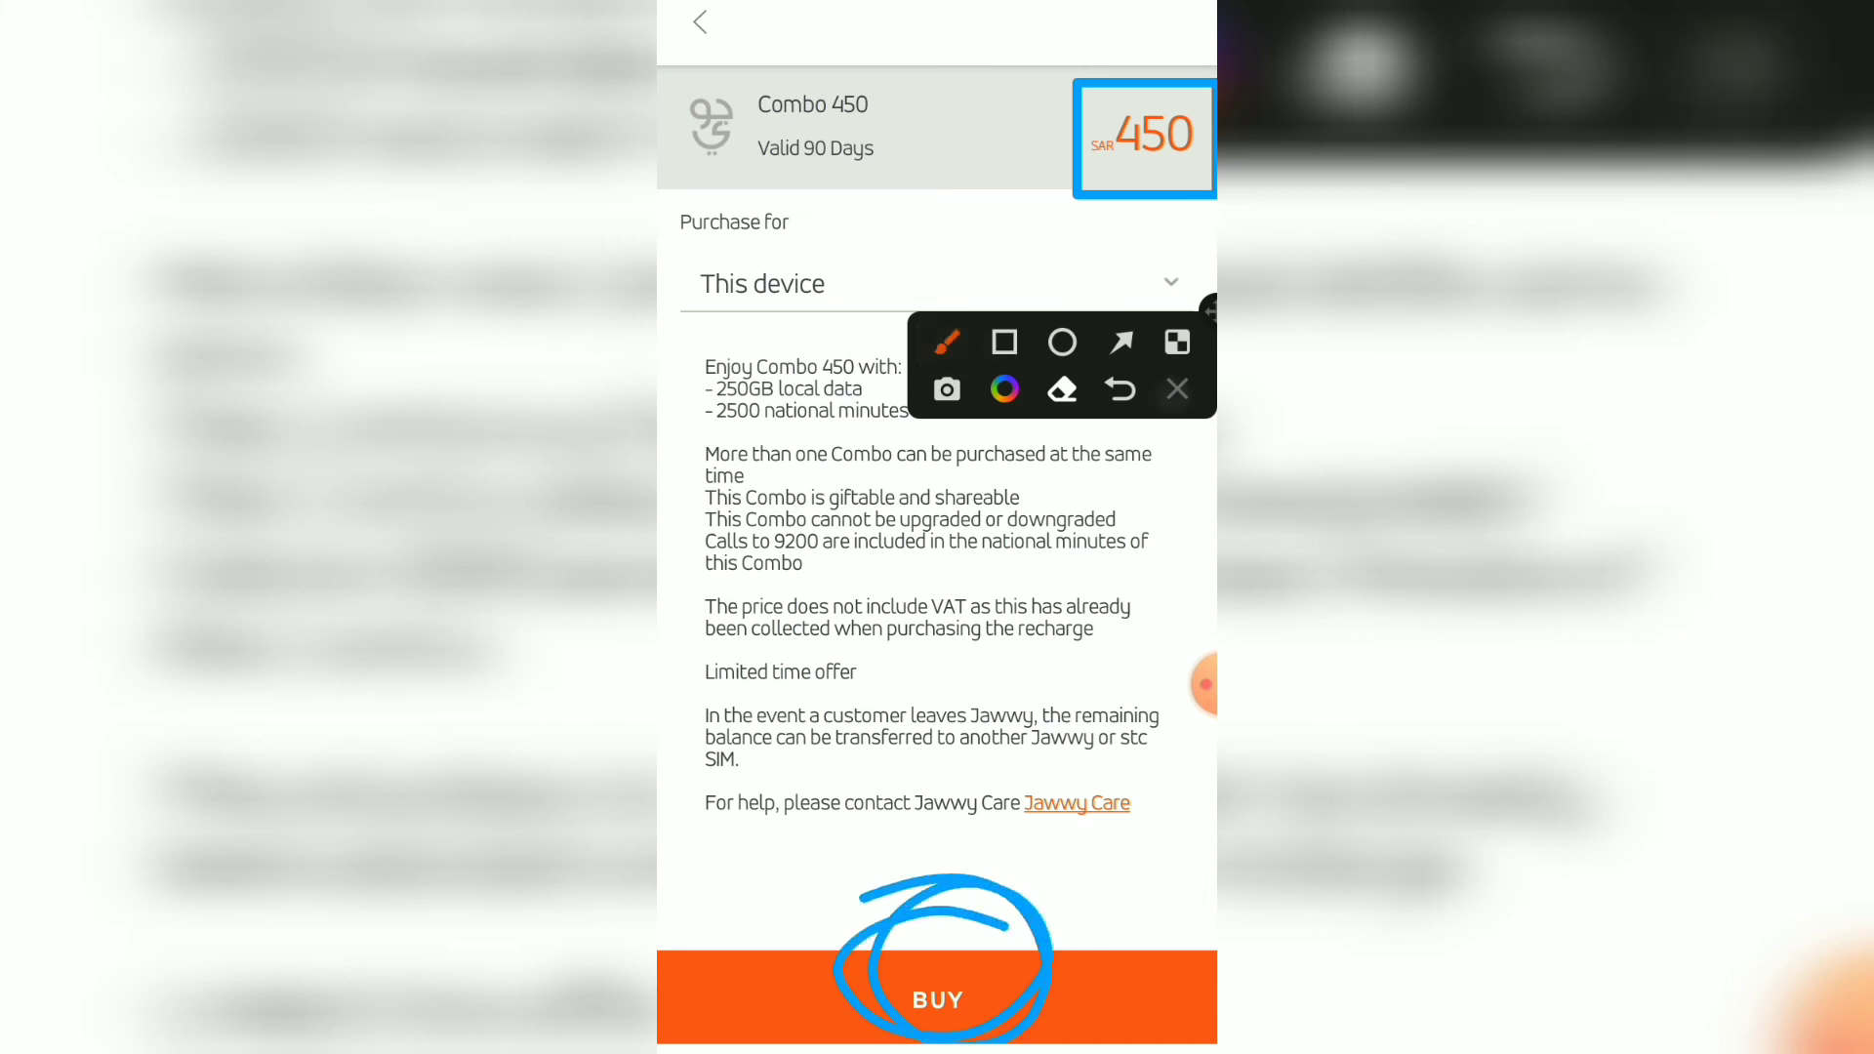
click(1179, 389)
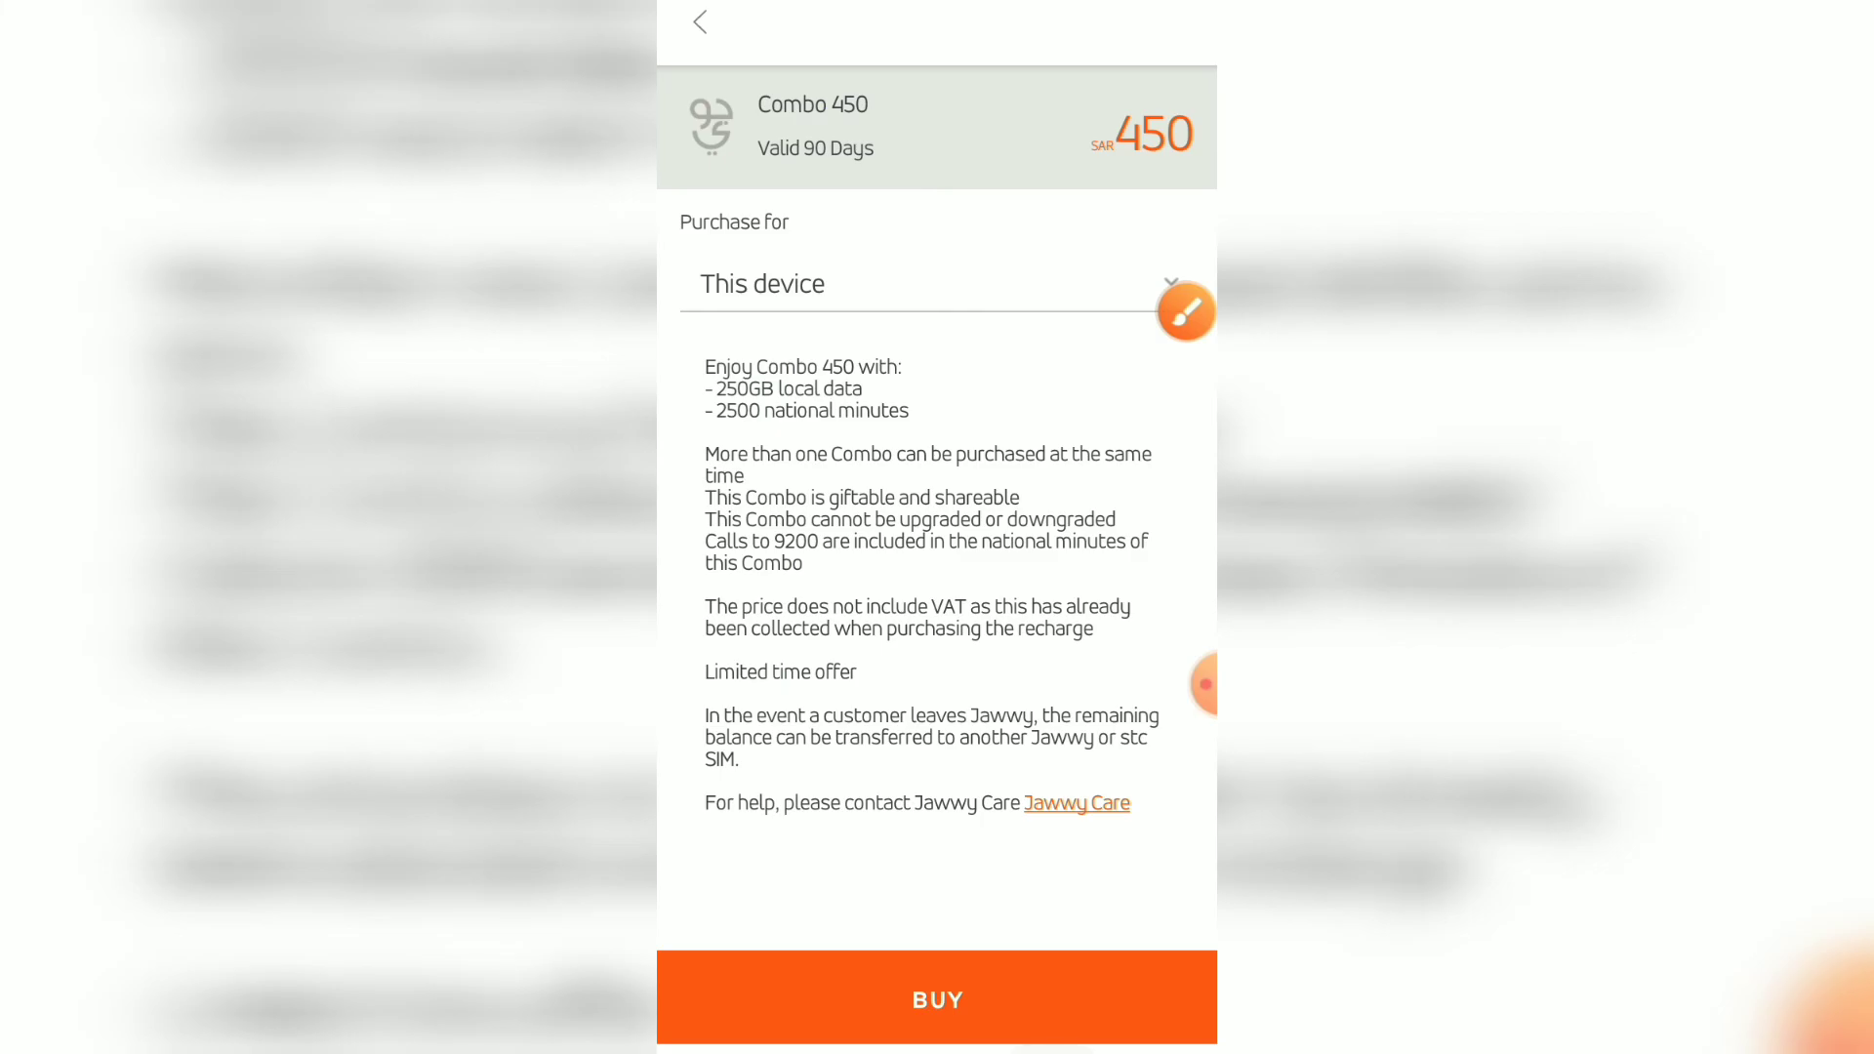
click(701, 20)
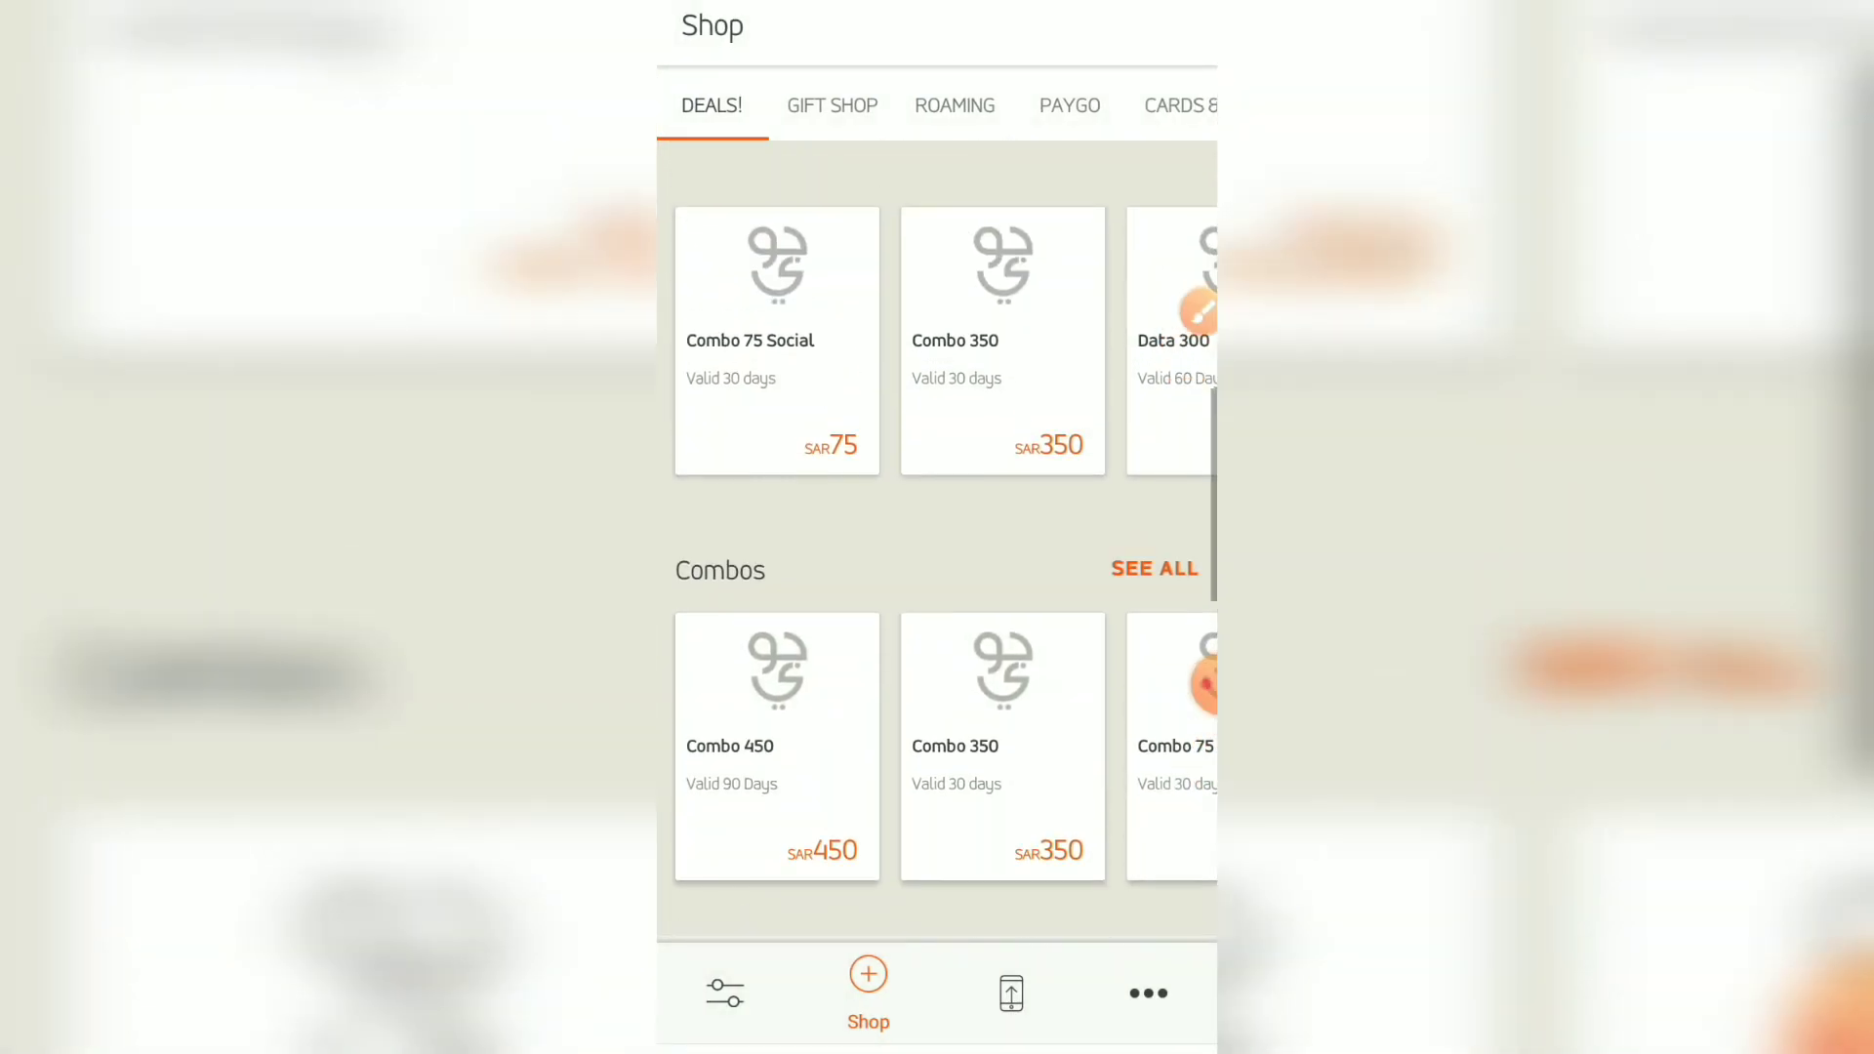
scroll(938, 586, down, 2)
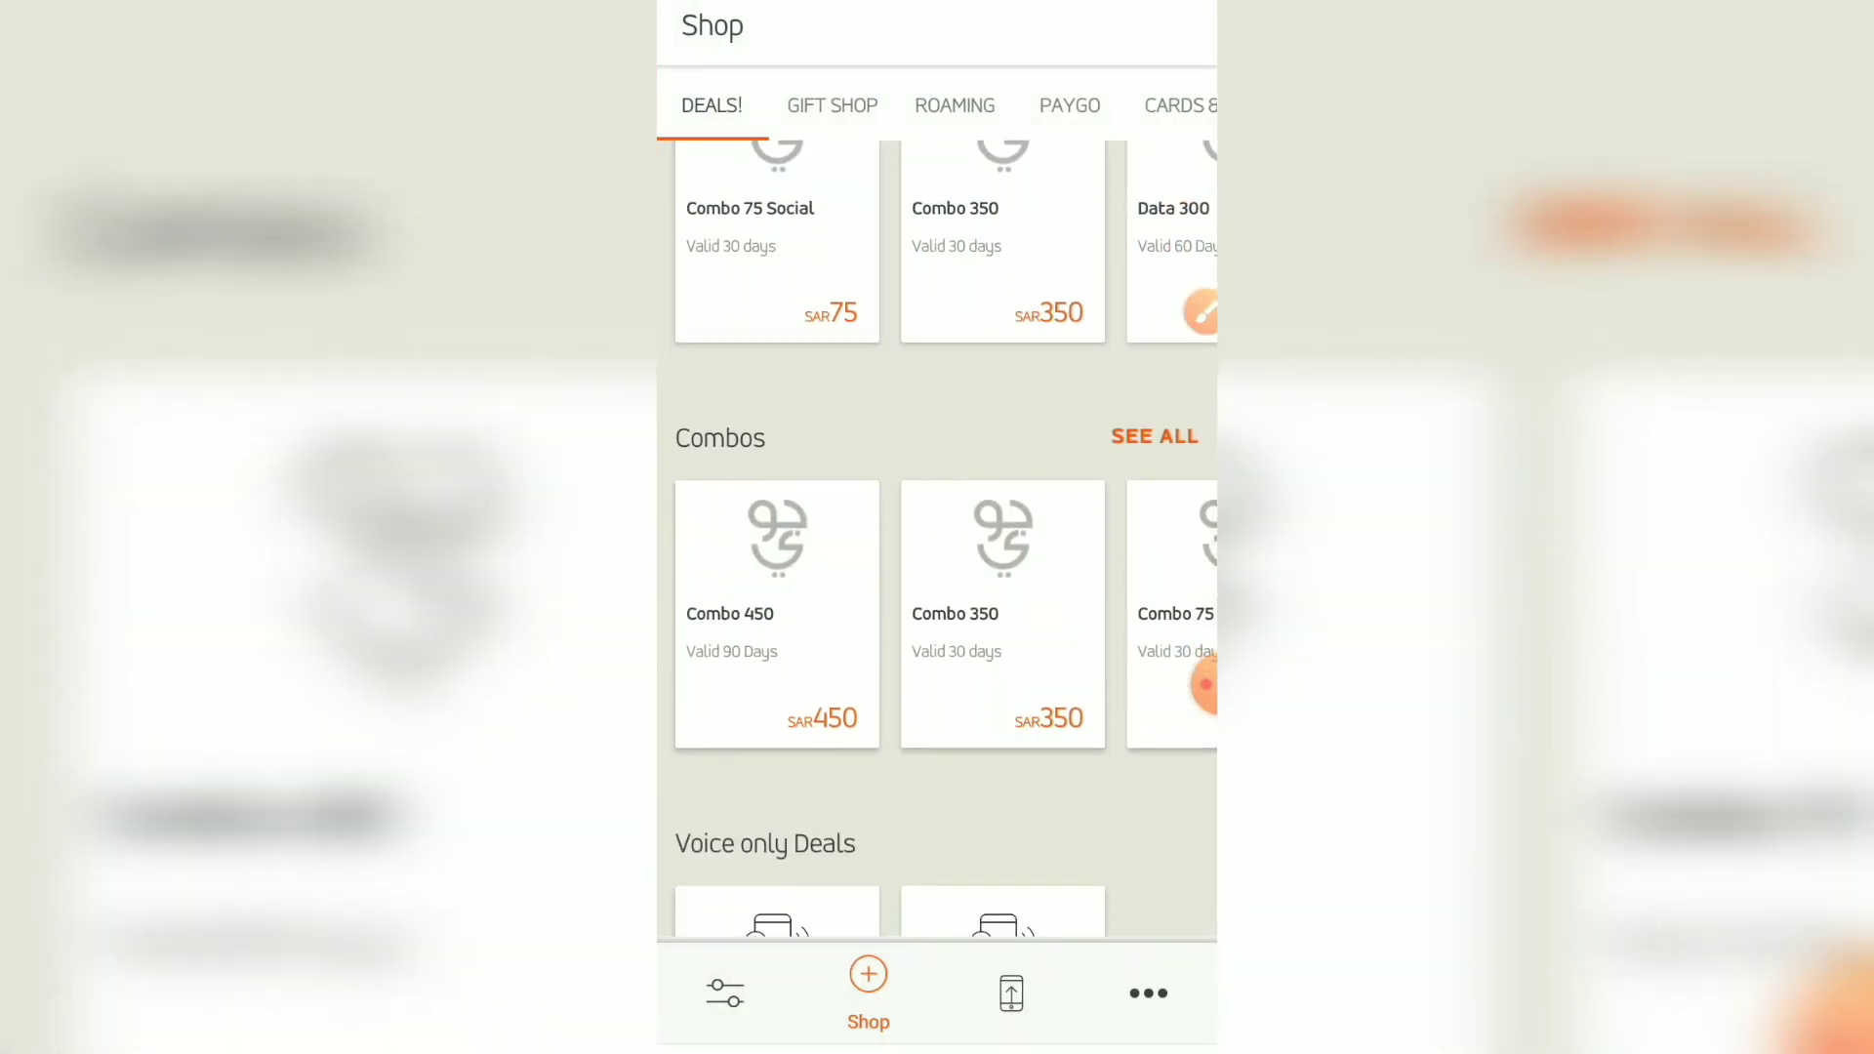
scroll(937, 615, right, 2)
scroll(938, 615, right, 5)
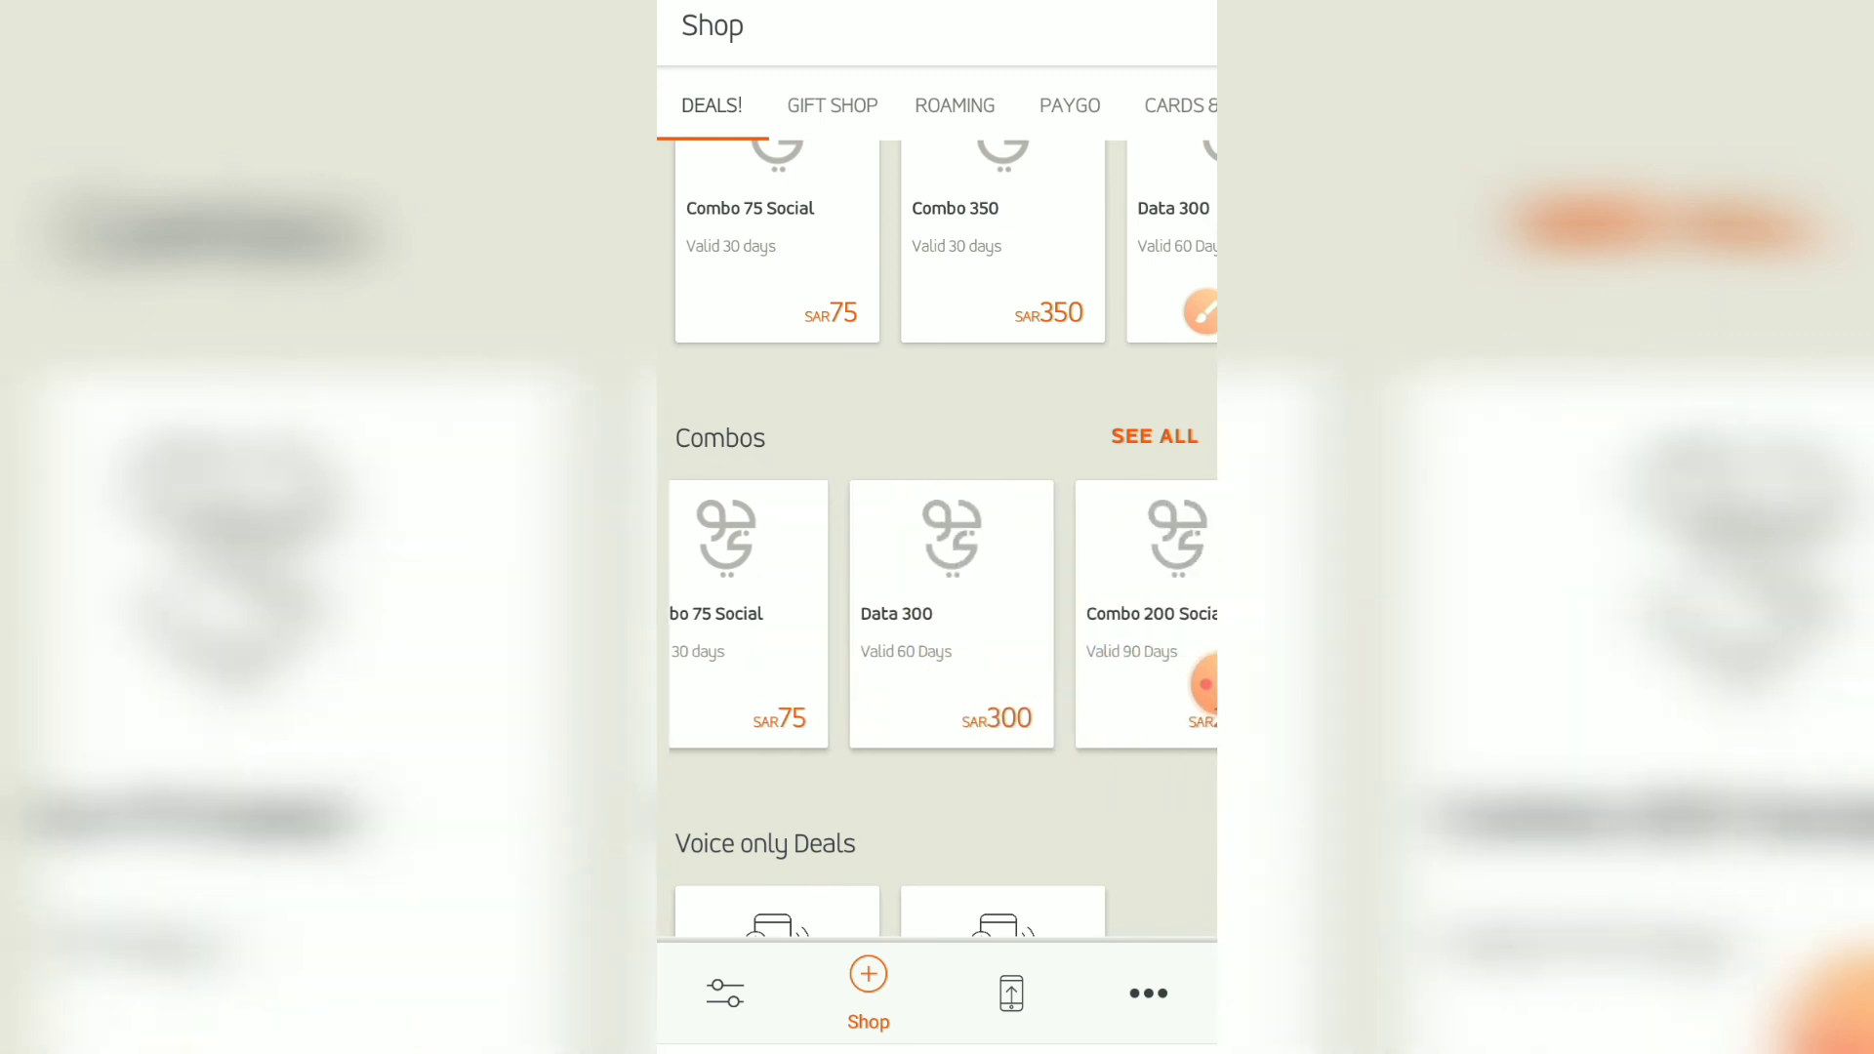
scroll(938, 586, down, 3)
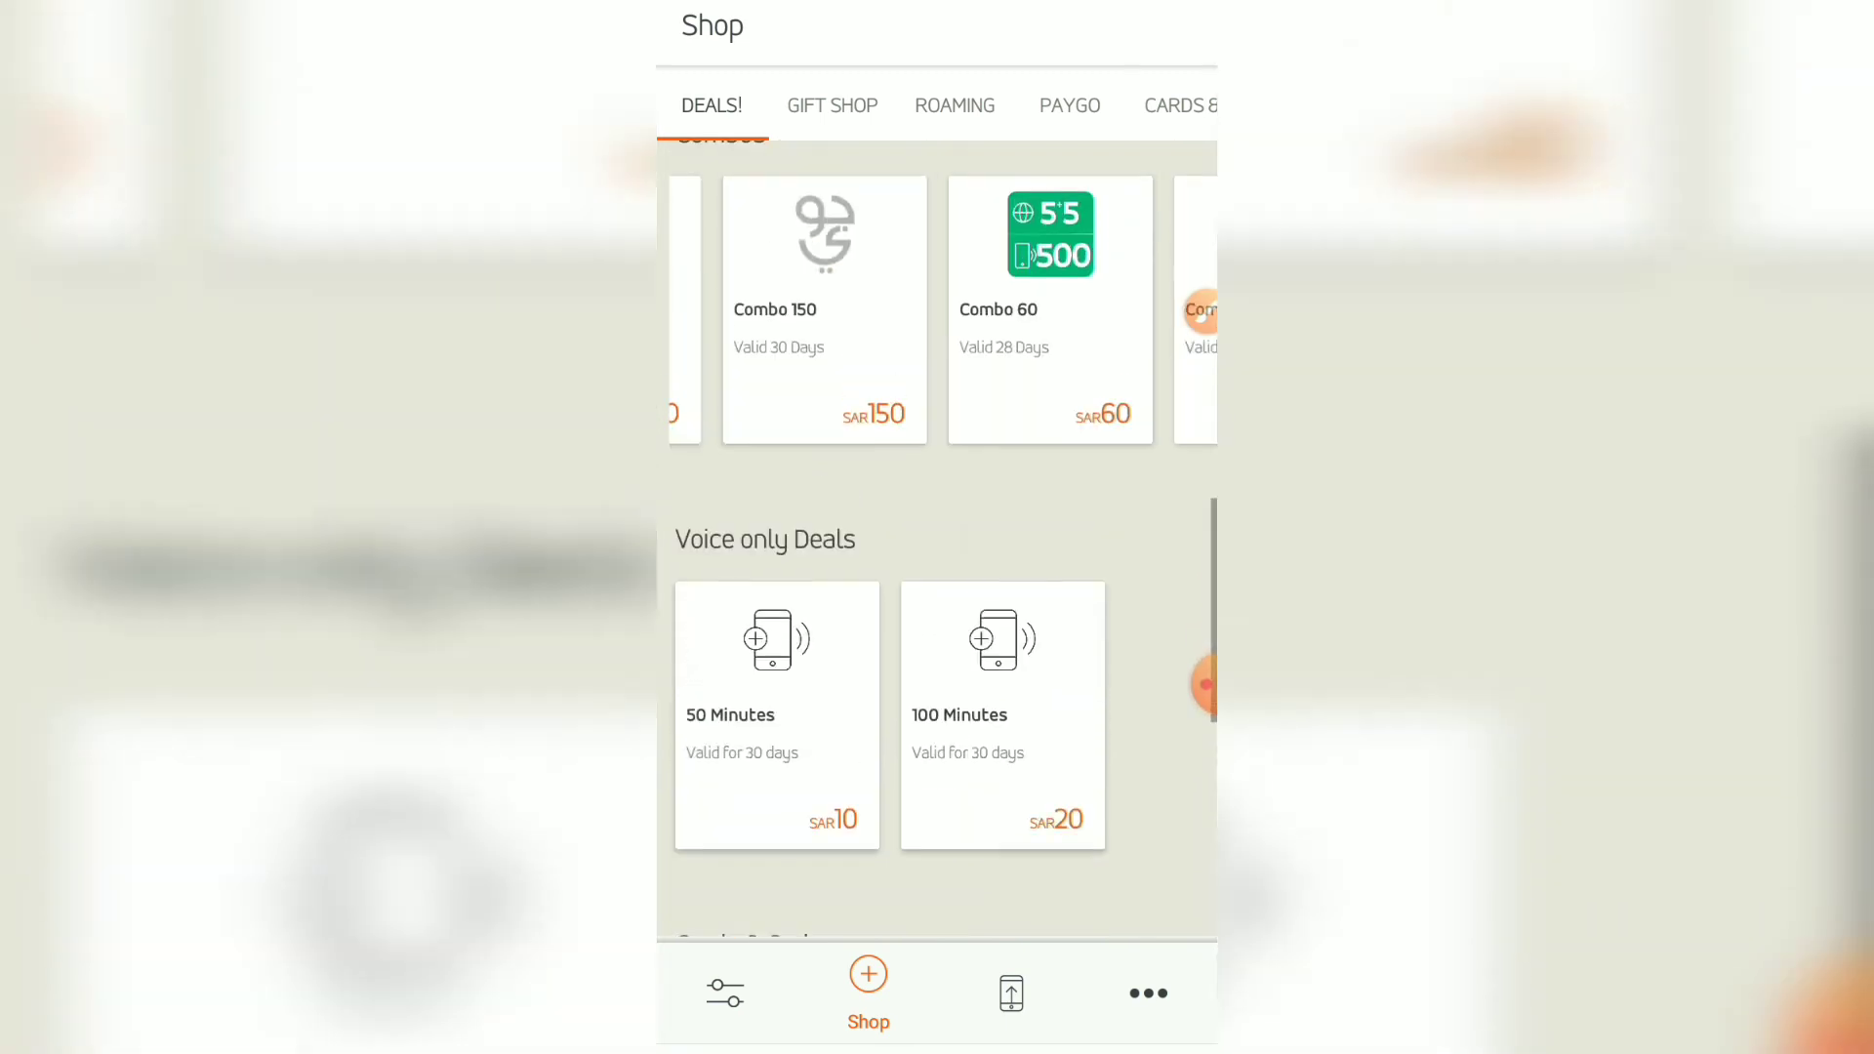
scroll(937, 585, up, 2)
scroll(937, 549, right, 5)
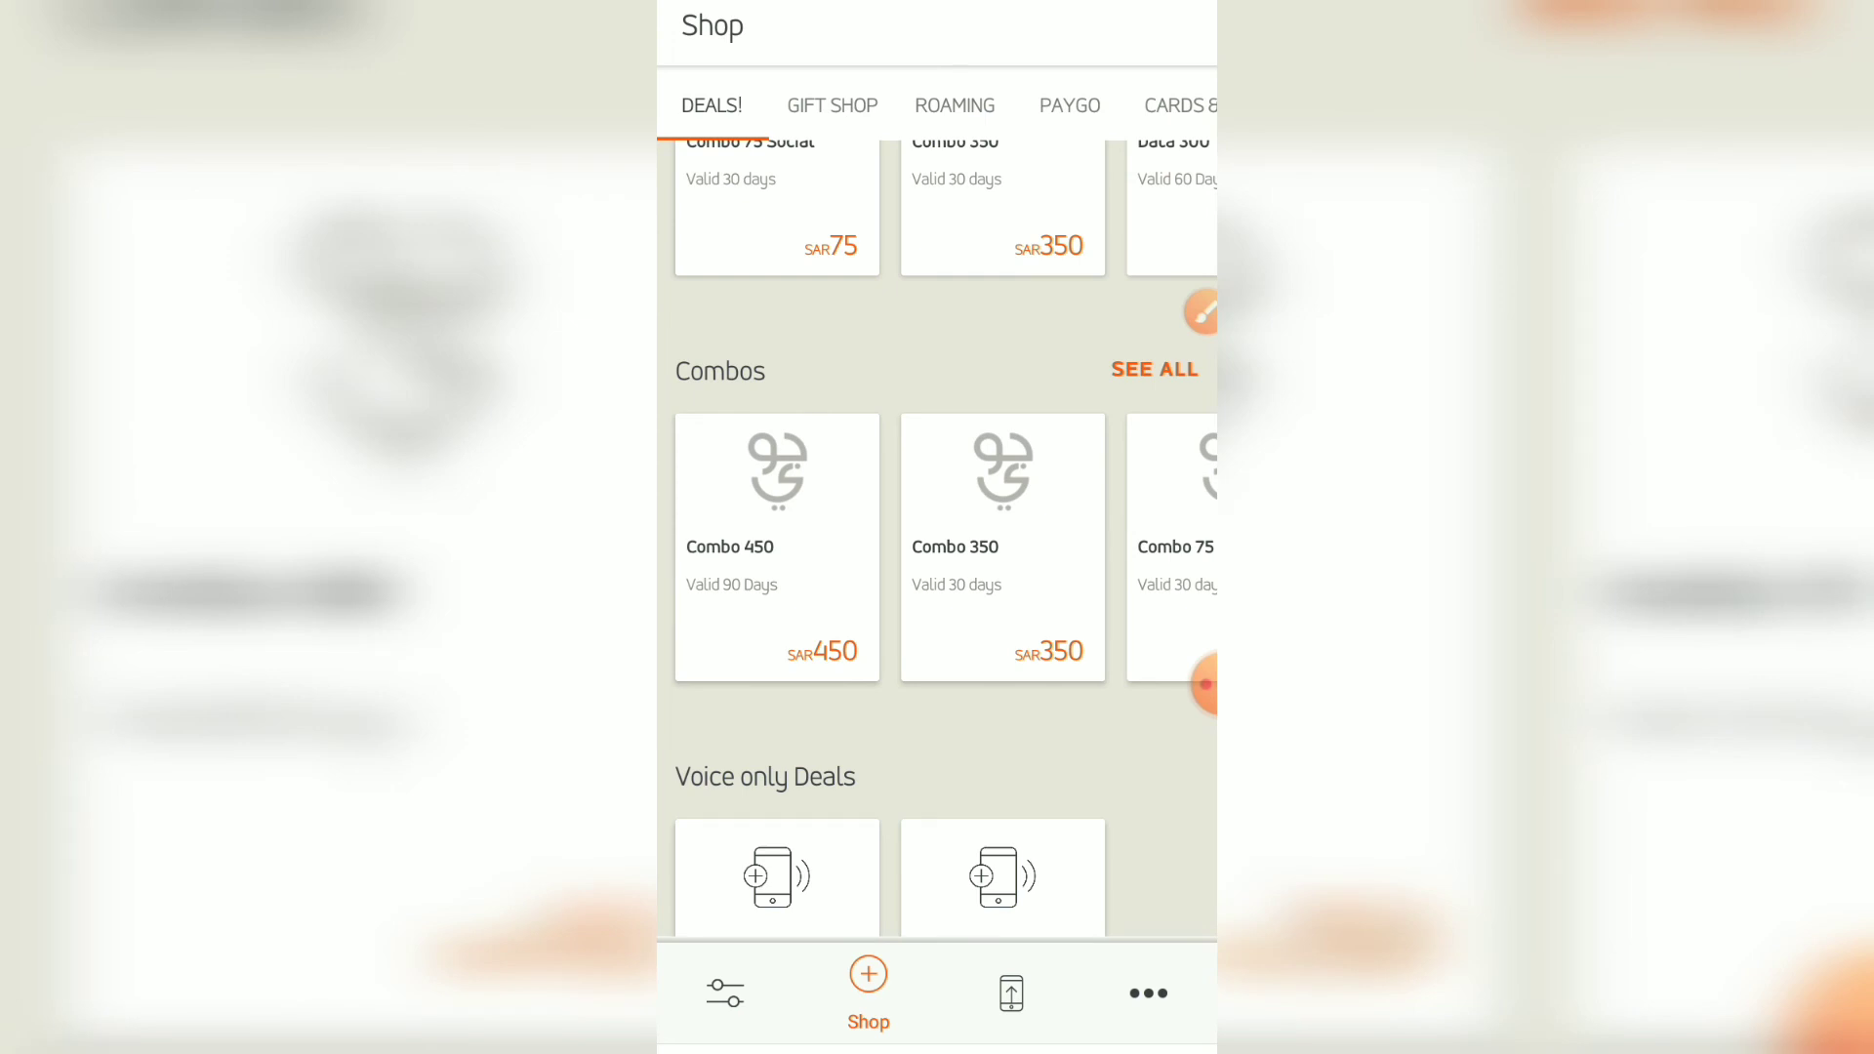
scroll(937, 586, up, 2)
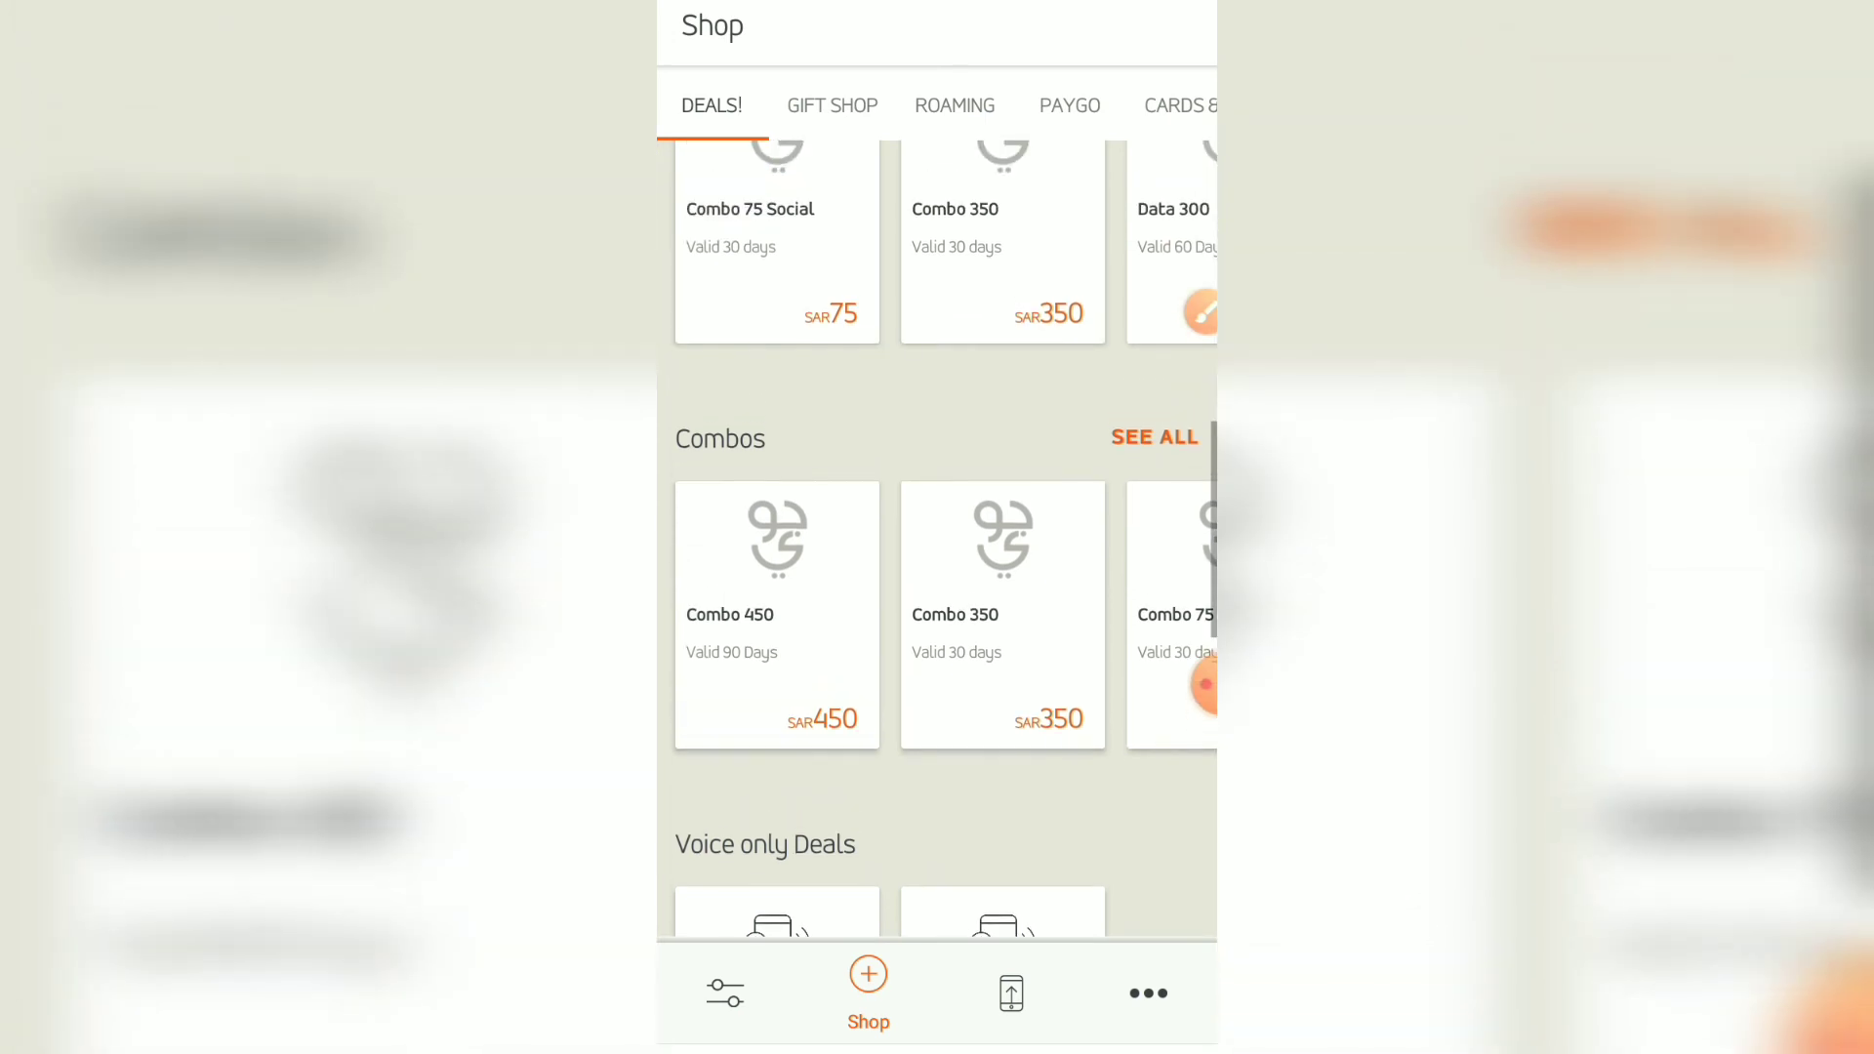